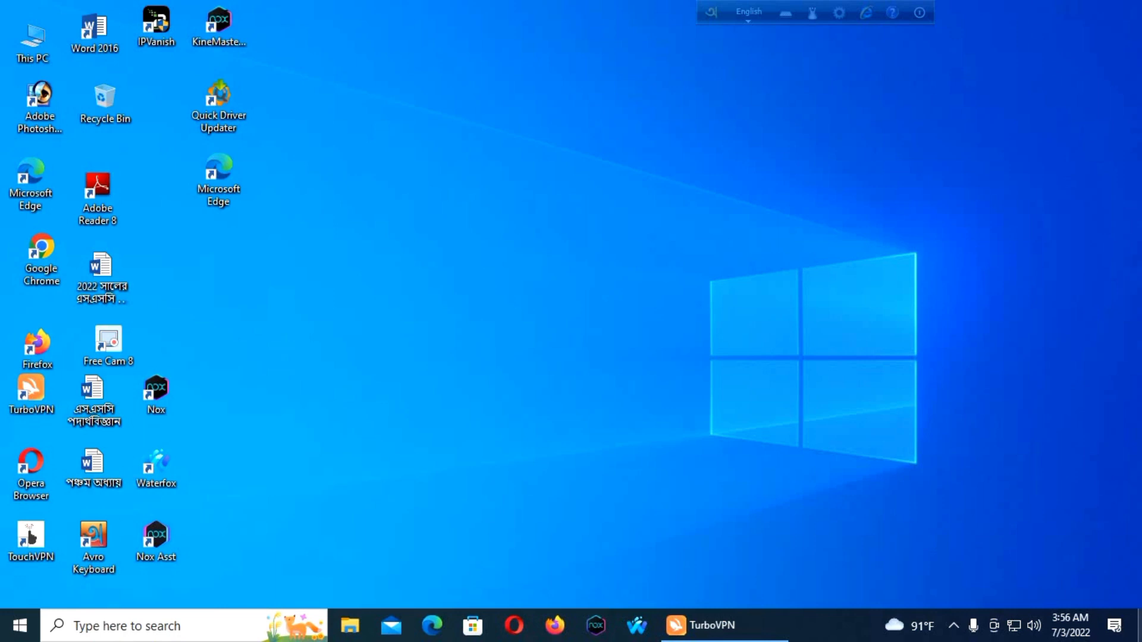
# Step: Open Task Manager in a maximized window and examine the running apps, background processes and Windows processes
pyautogui.hotkey('ctrl', 'shift', 'Escape')
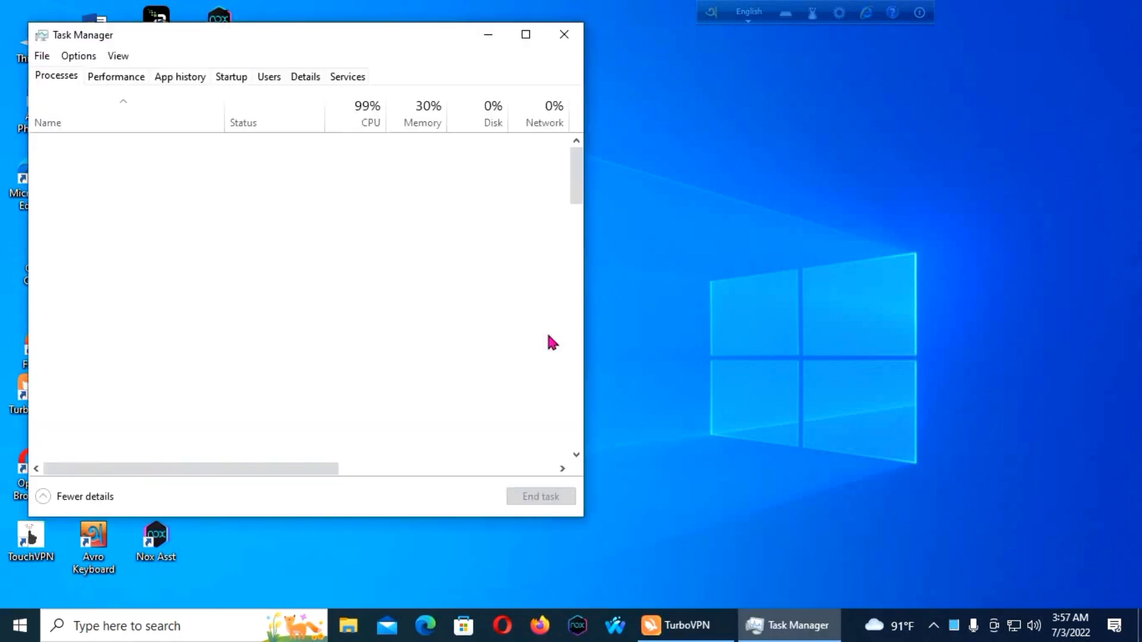
pyautogui.click(526, 36)
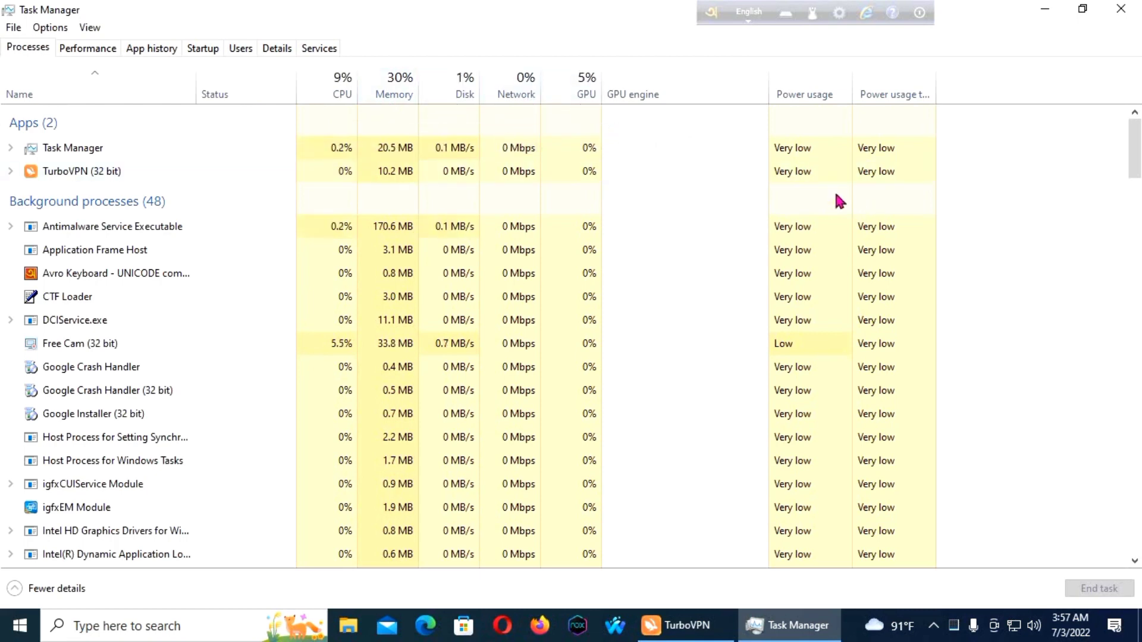
pyautogui.scroll(-5, 724, 292)
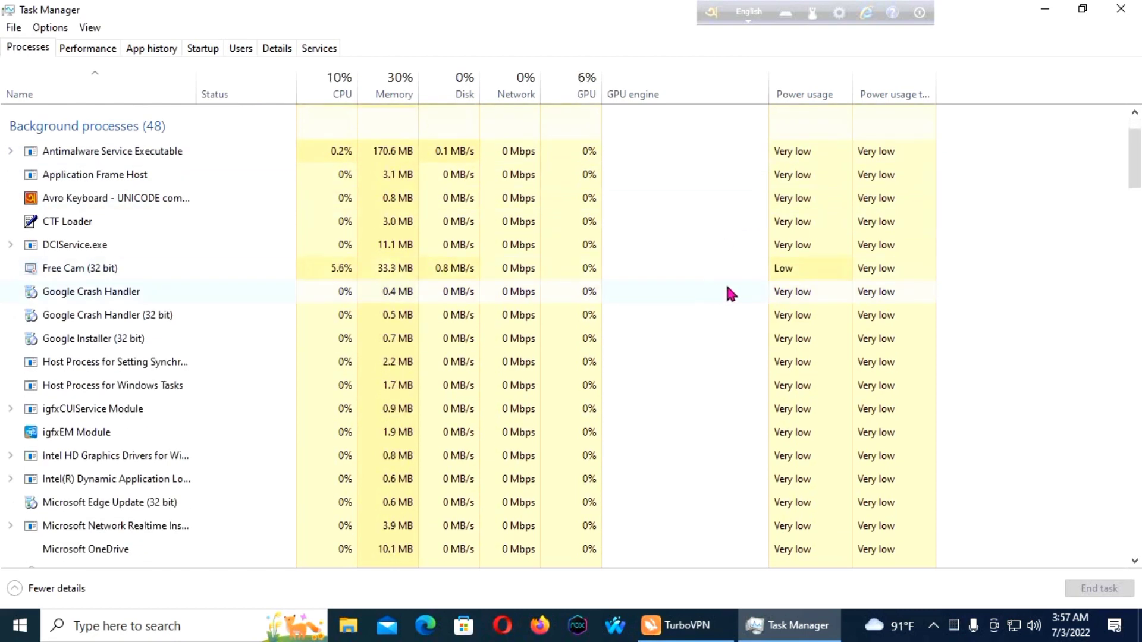
pyautogui.scroll(-5, 717, 309)
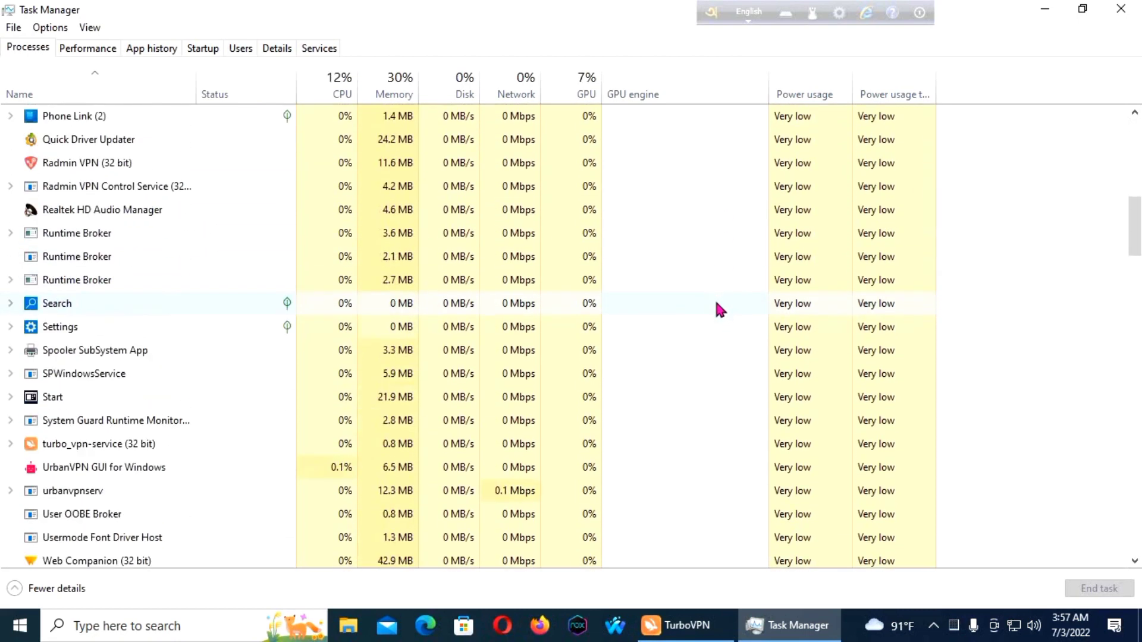
pyautogui.scroll(-7, 719, 310)
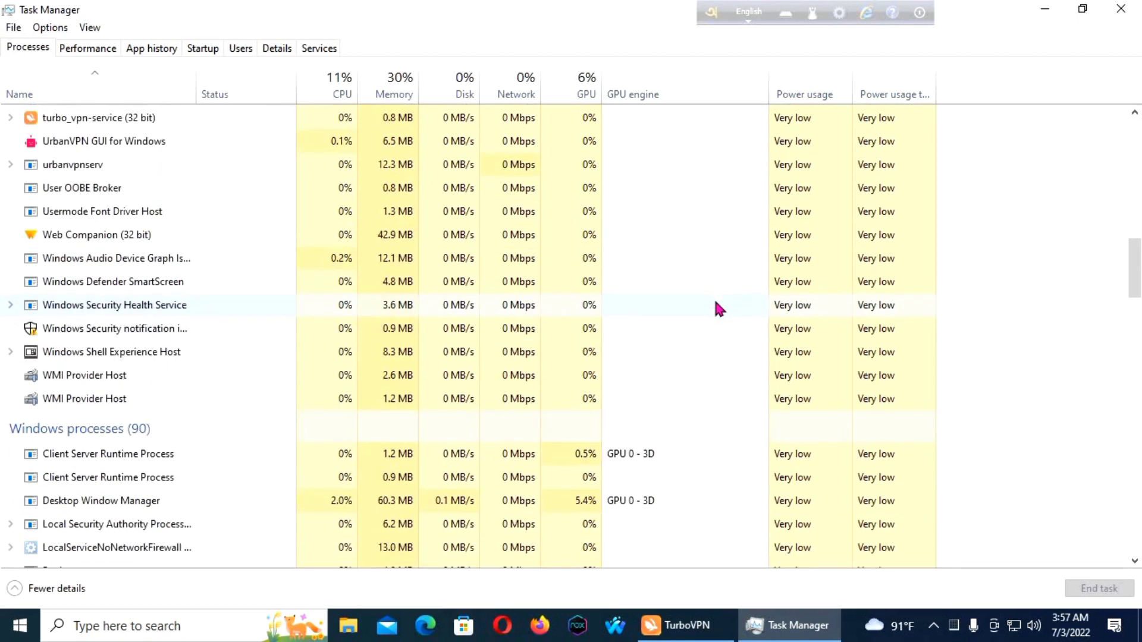
pyautogui.scroll(-6, 720, 309)
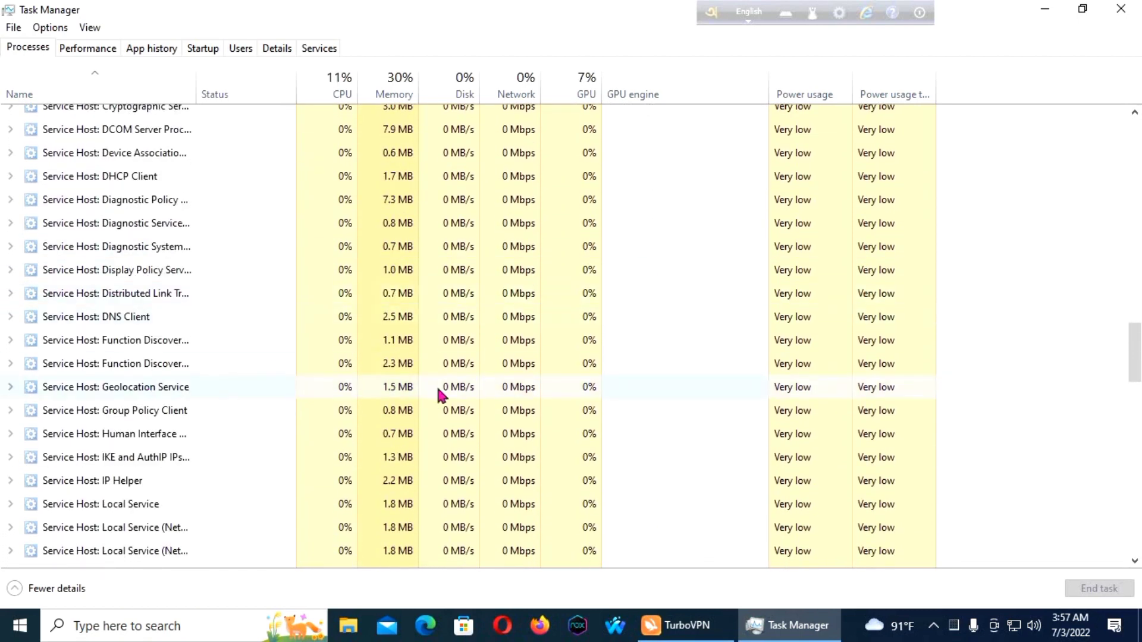
pyautogui.scroll(3, 474, 377)
pyautogui.scroll(10, 476, 369)
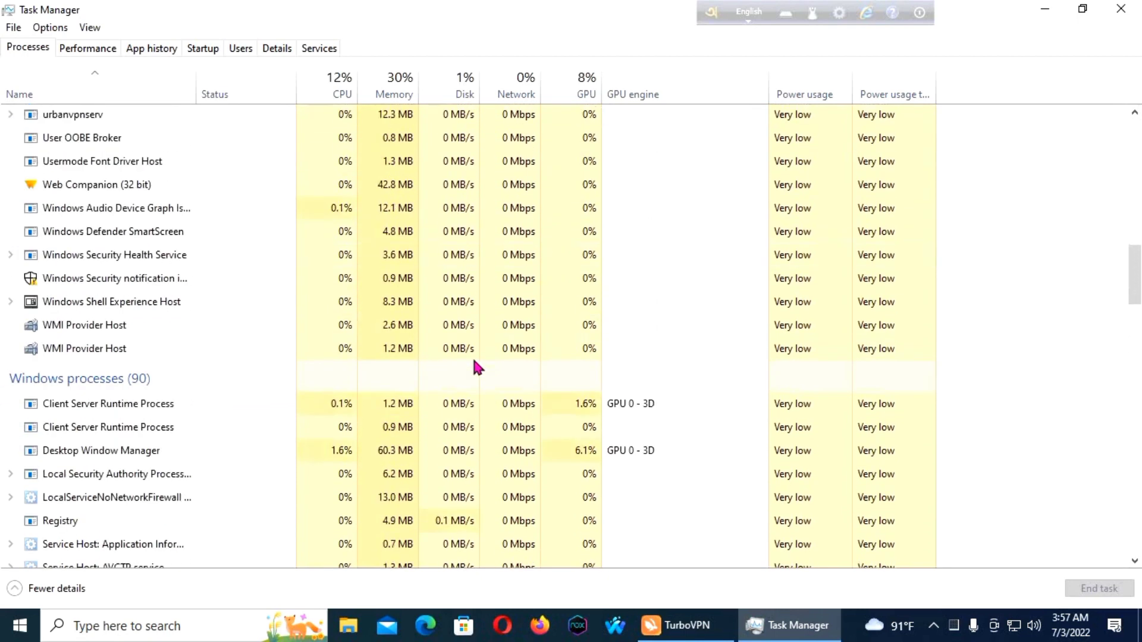
pyautogui.scroll(6, 470, 355)
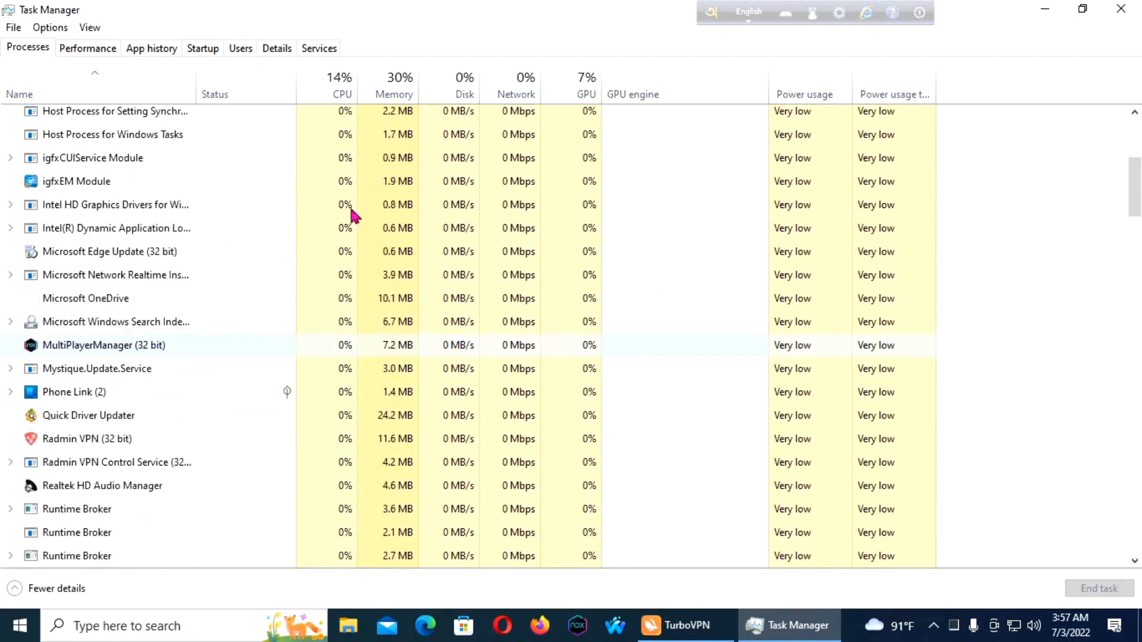
# Step: Disable the Adobe Acrobat SpeedLauncher entry in Task Manager's list of startup programs
pyautogui.click(203, 50)
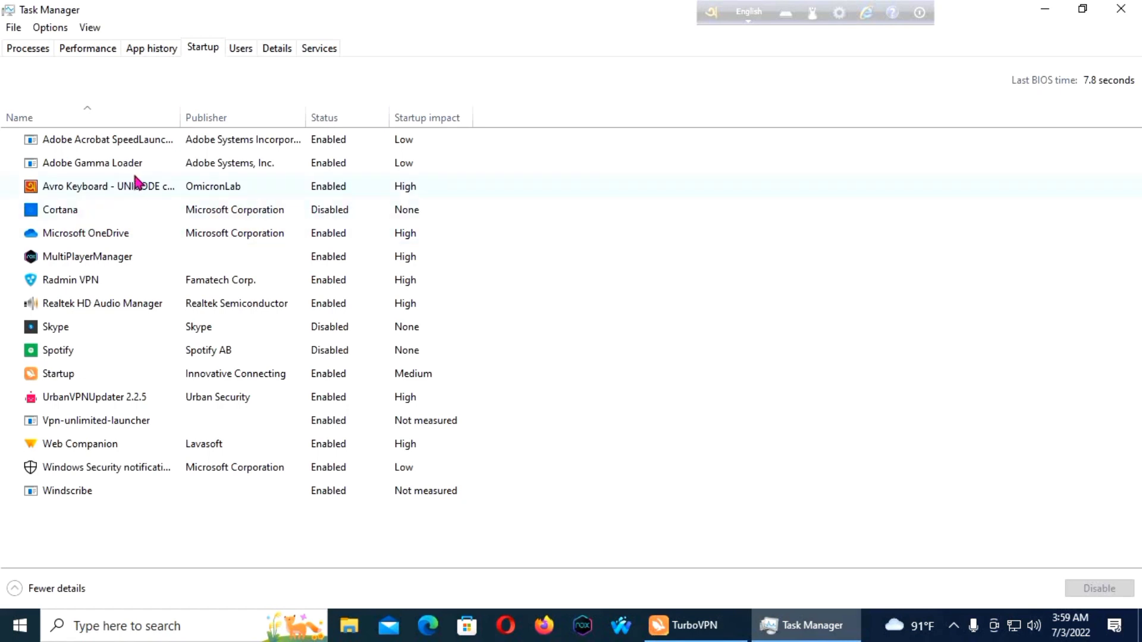
pyautogui.click(329, 144)
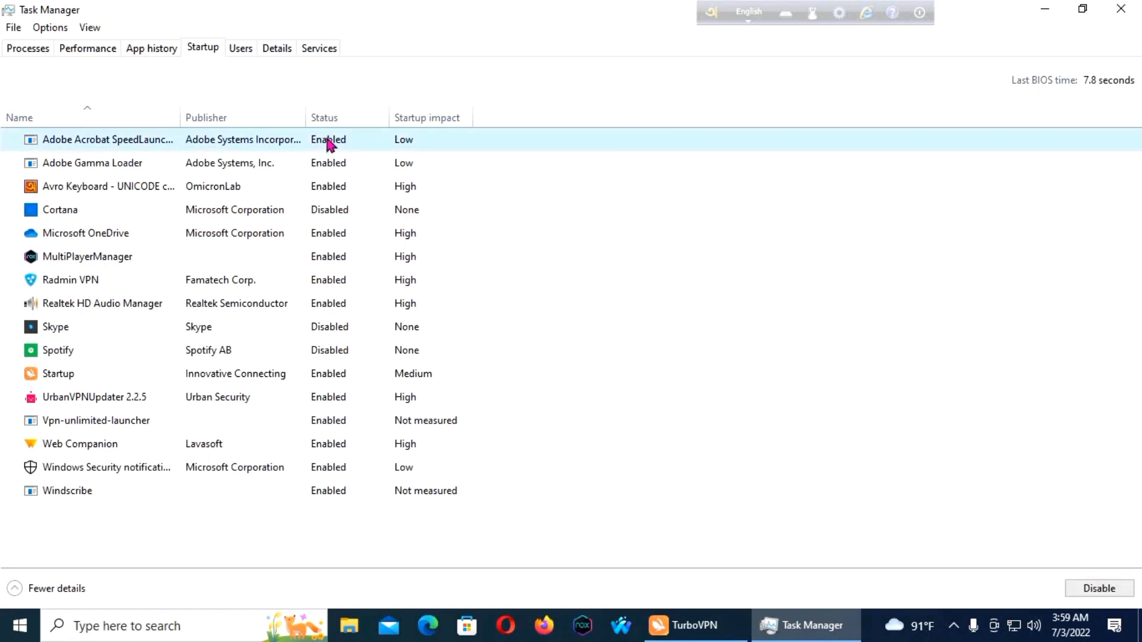
pyautogui.rightClick(329, 144)
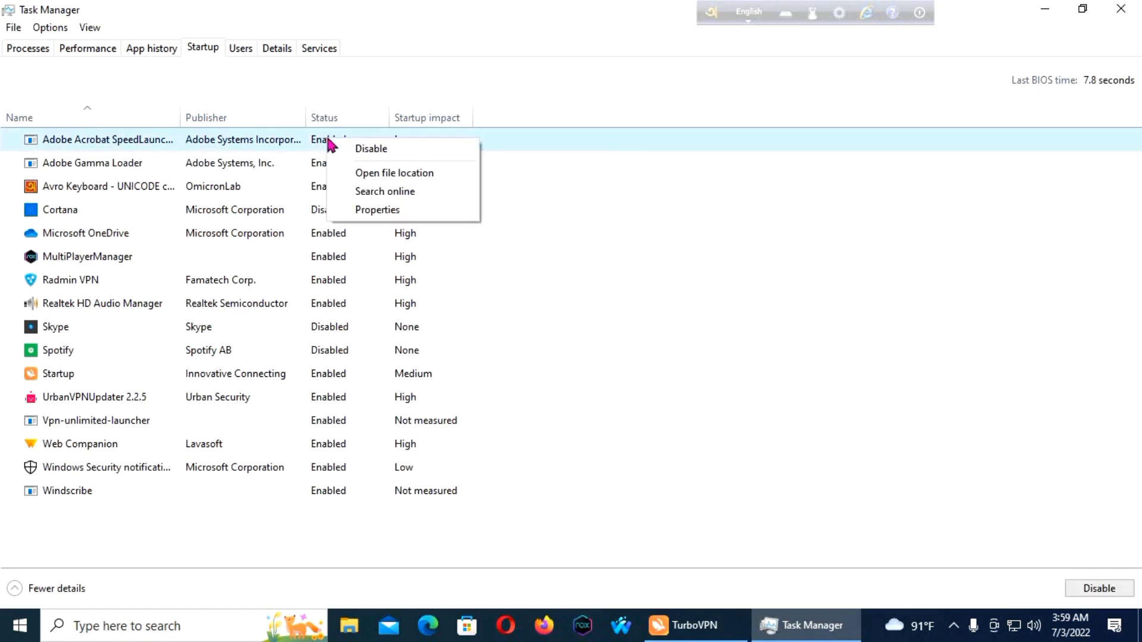
pyautogui.click(366, 151)
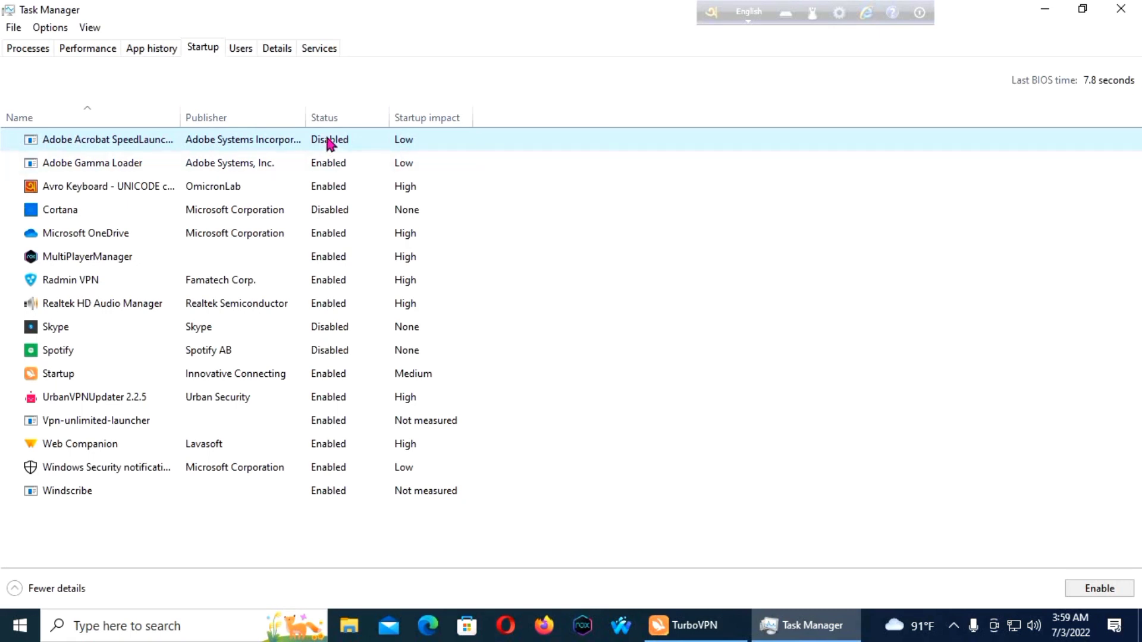
# Step: Re-enable the Adobe Acrobat SpeedLauncher startup entry and close Task Manager
pyautogui.rightClick(330, 144)
pyautogui.click(367, 152)
pyautogui.click(1126, 12)
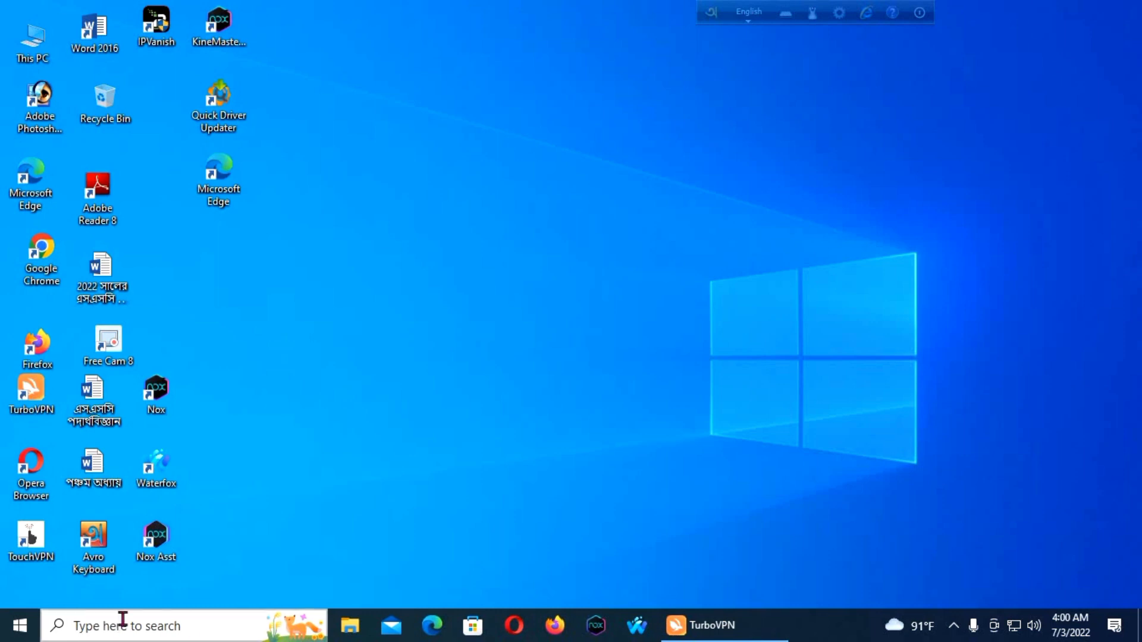
# Step: Search Windows Settings for "advance setting" and open the advanced system settings
pyautogui.click(24, 628)
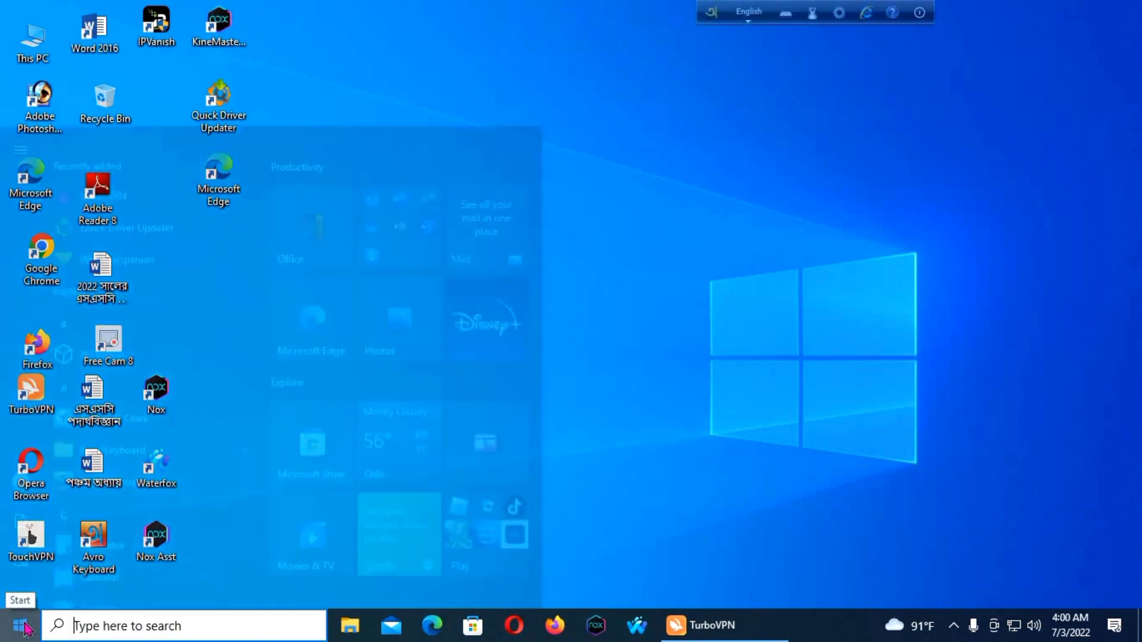
pyautogui.moveTo(34, 552)
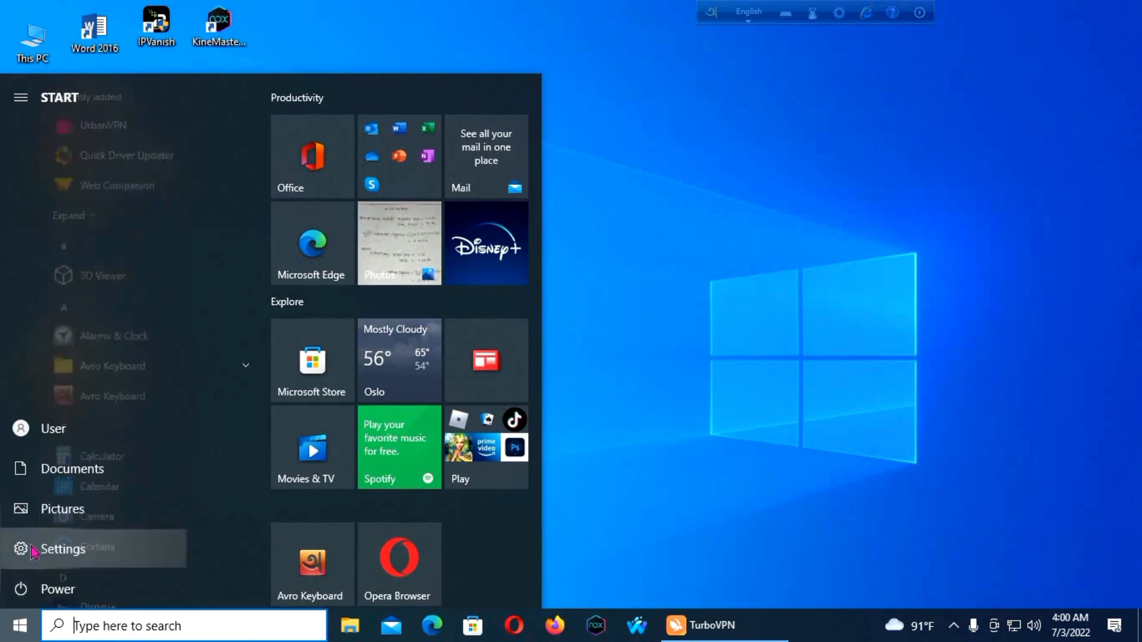
pyautogui.click(33, 551)
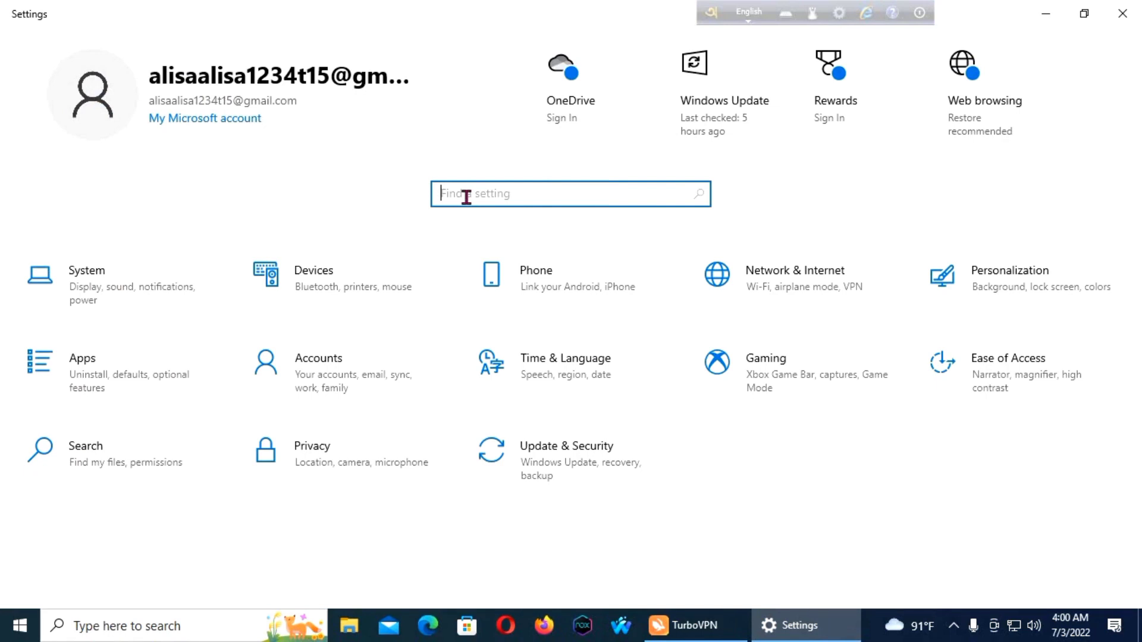
pyautogui.write('ad')
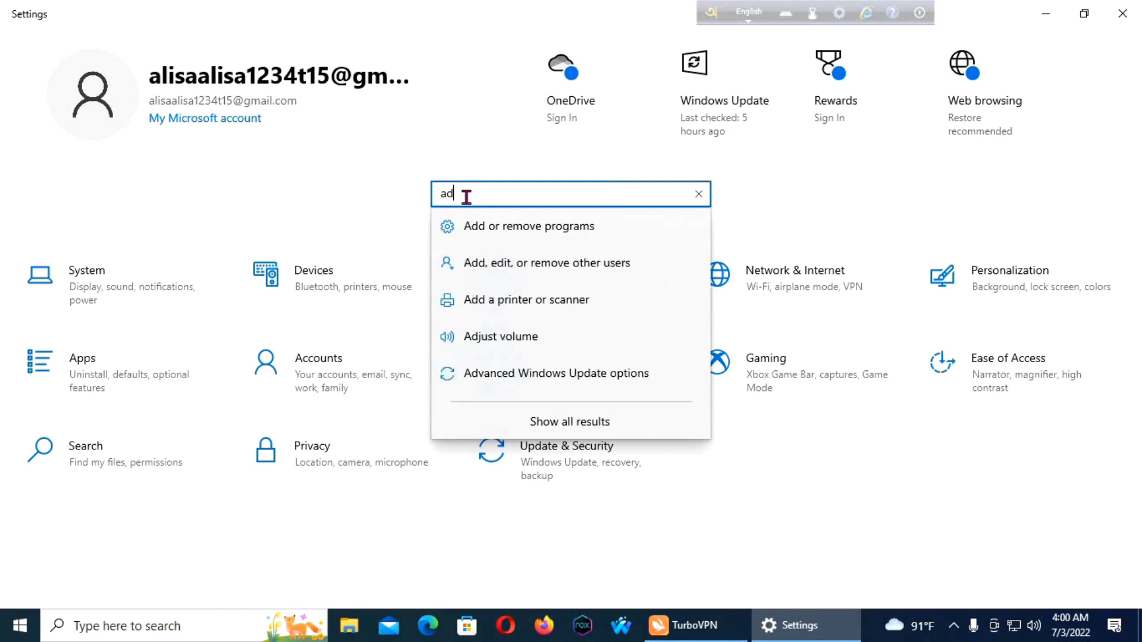
pyautogui.write('va')
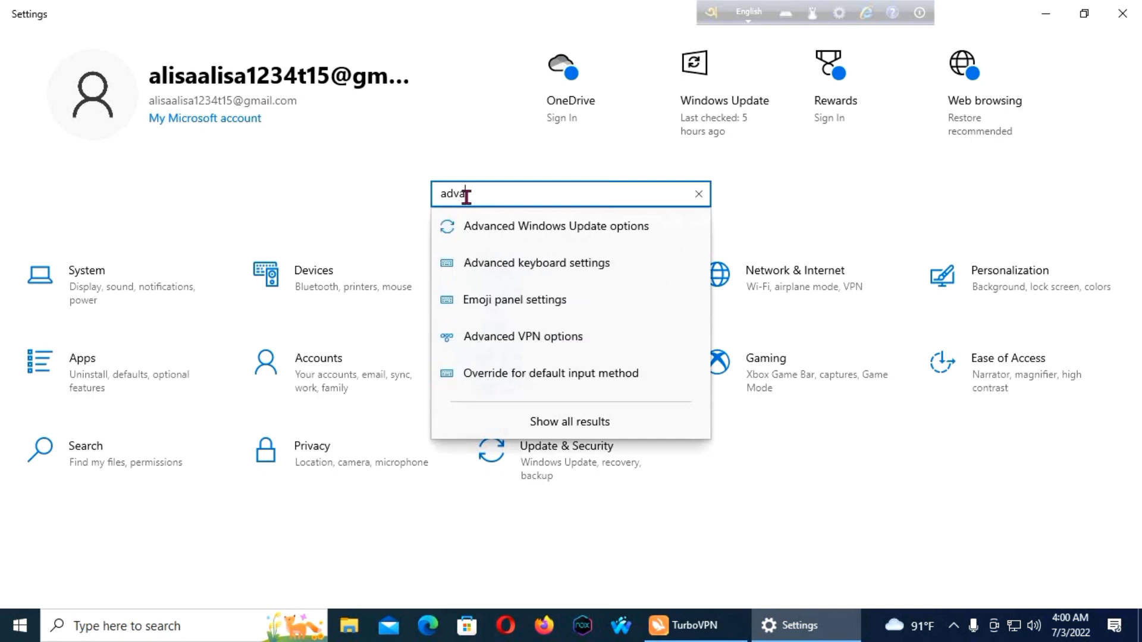
pyautogui.write('nce se')
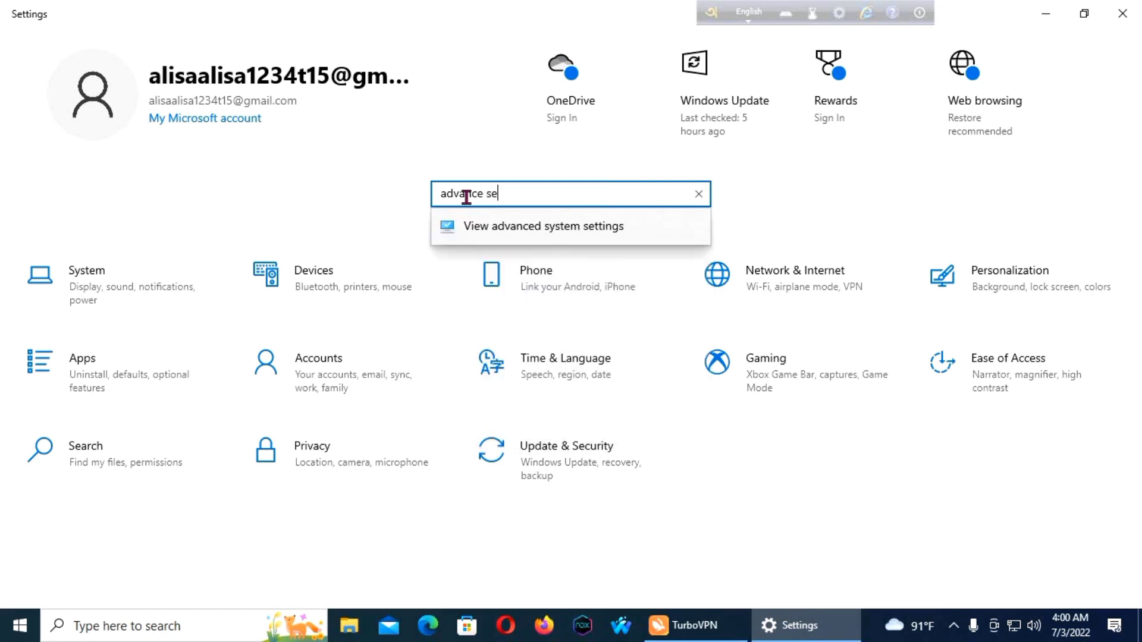
pyautogui.write('tting')
pyautogui.press('Return')
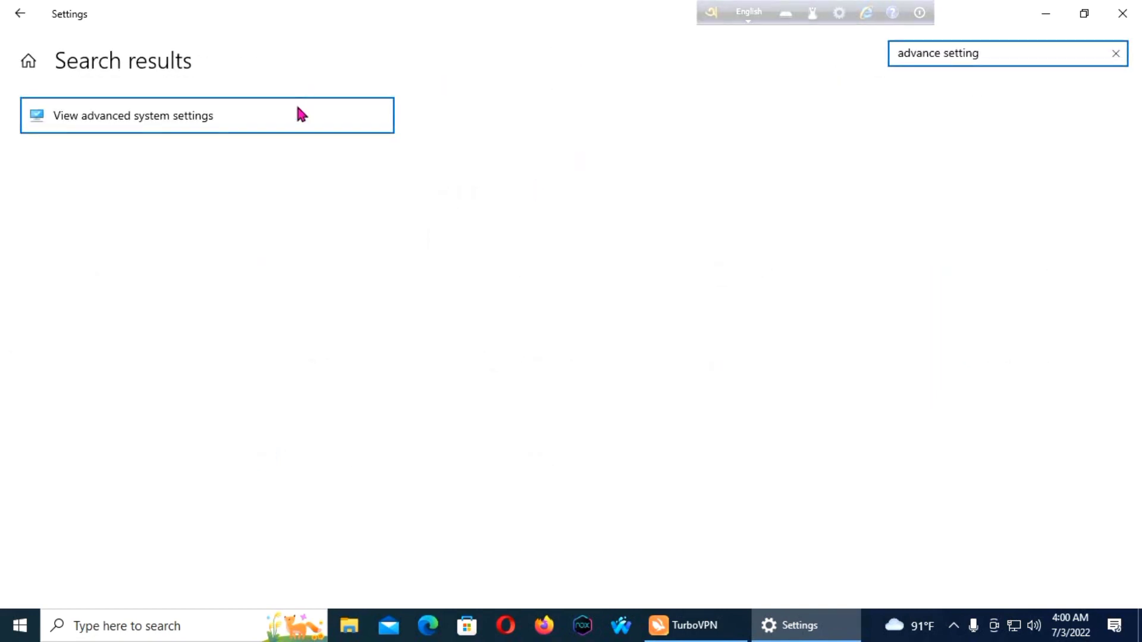
pyautogui.click(237, 119)
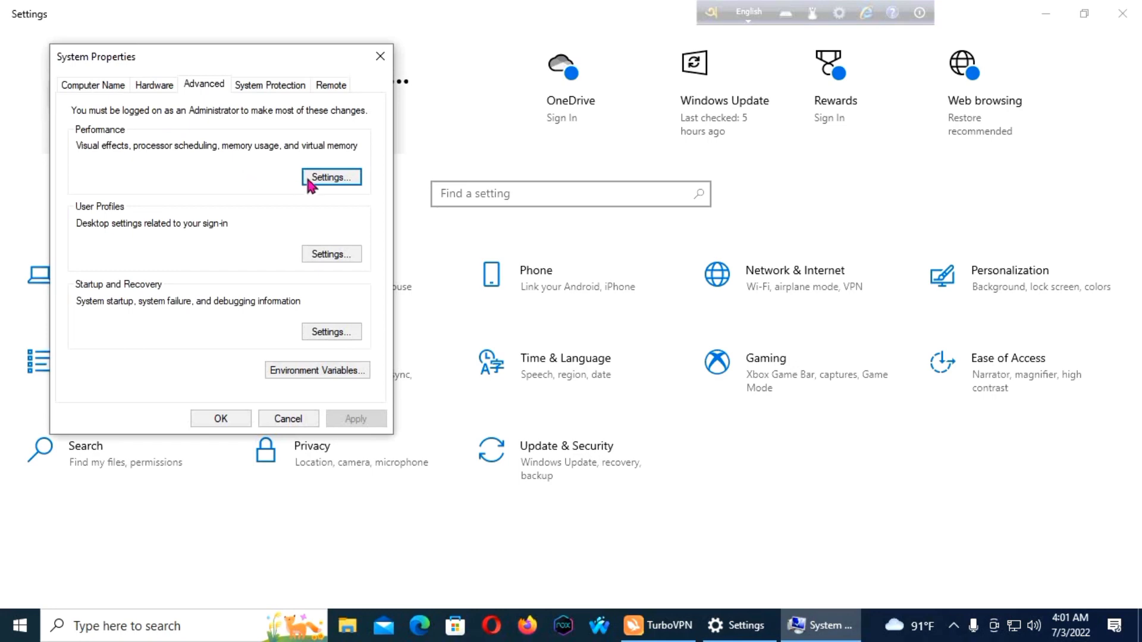
# Step: In the Performance visual effects options, turn off the control, window and taskbar animations, Enable Peek, and the menu and ToolTip fade effects
pyautogui.click(332, 178)
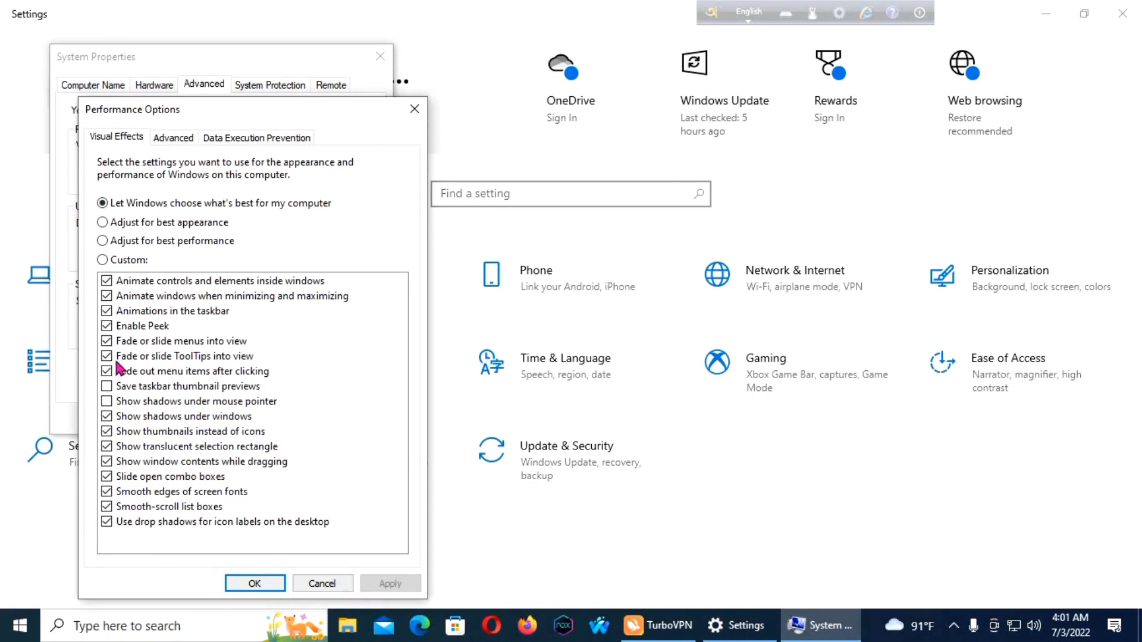
pyautogui.click(106, 281)
pyautogui.click(107, 295)
pyautogui.click(106, 310)
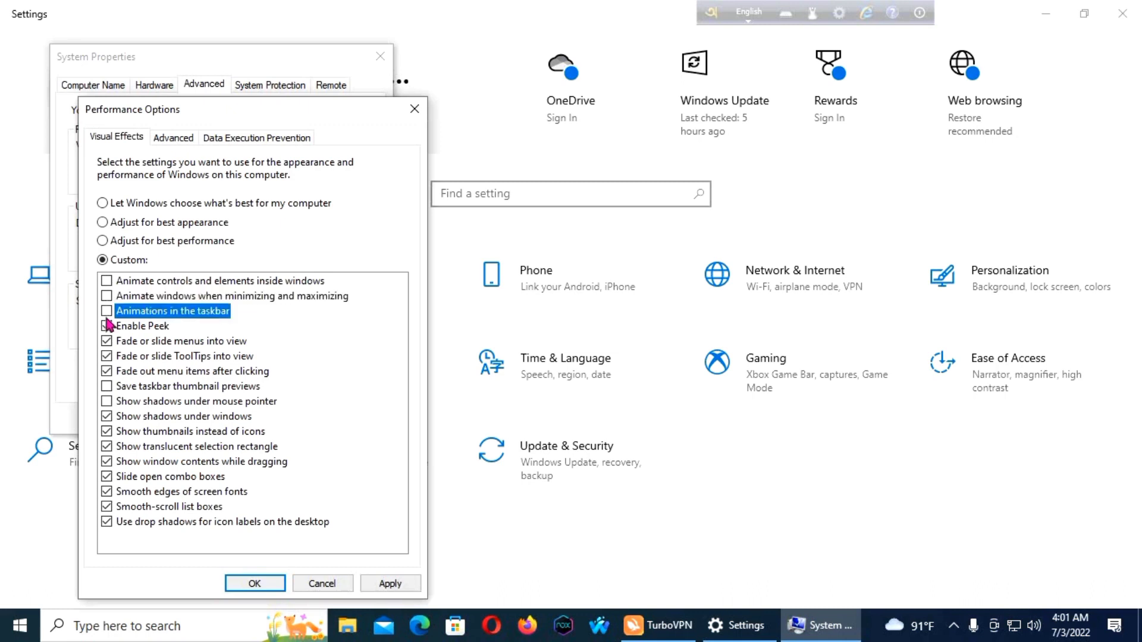
pyautogui.click(107, 325)
pyautogui.click(107, 341)
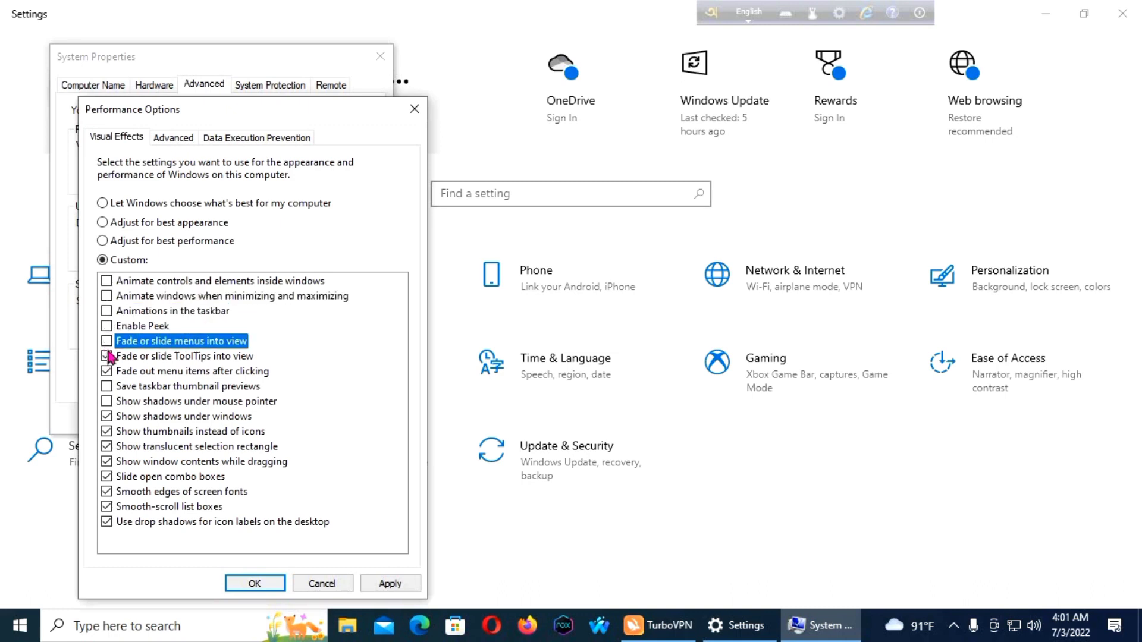
pyautogui.click(106, 355)
pyautogui.click(107, 371)
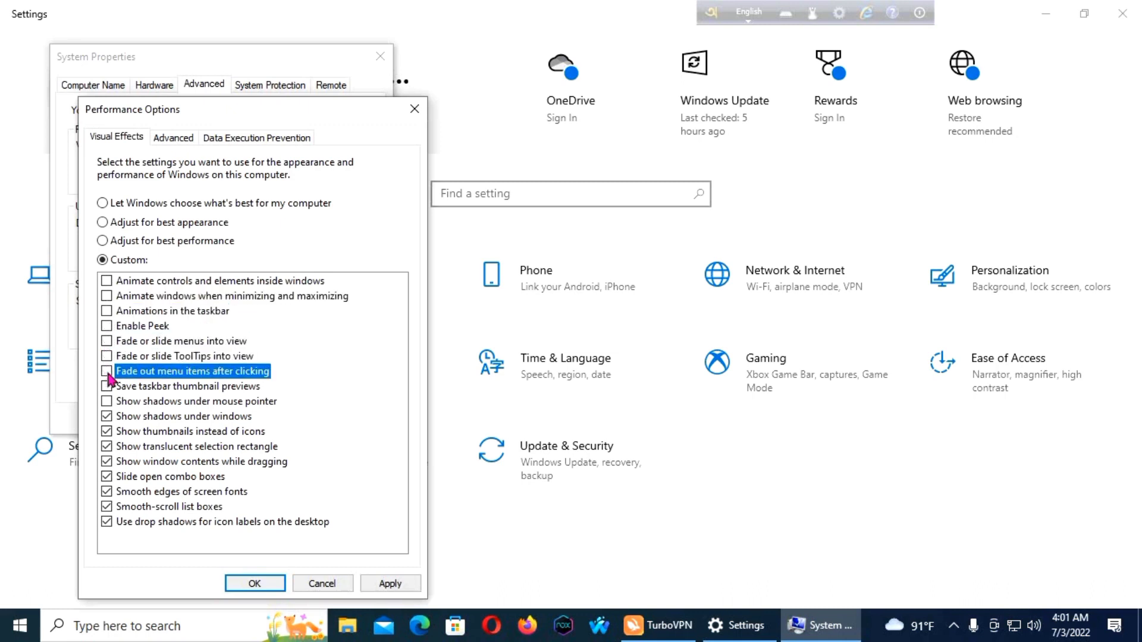
# Step: Turn off all remaining visual effects, from shadows under windows through drop shadows for icon labels on the desktop
pyautogui.click(107, 417)
pyautogui.click(106, 431)
pyautogui.click(106, 446)
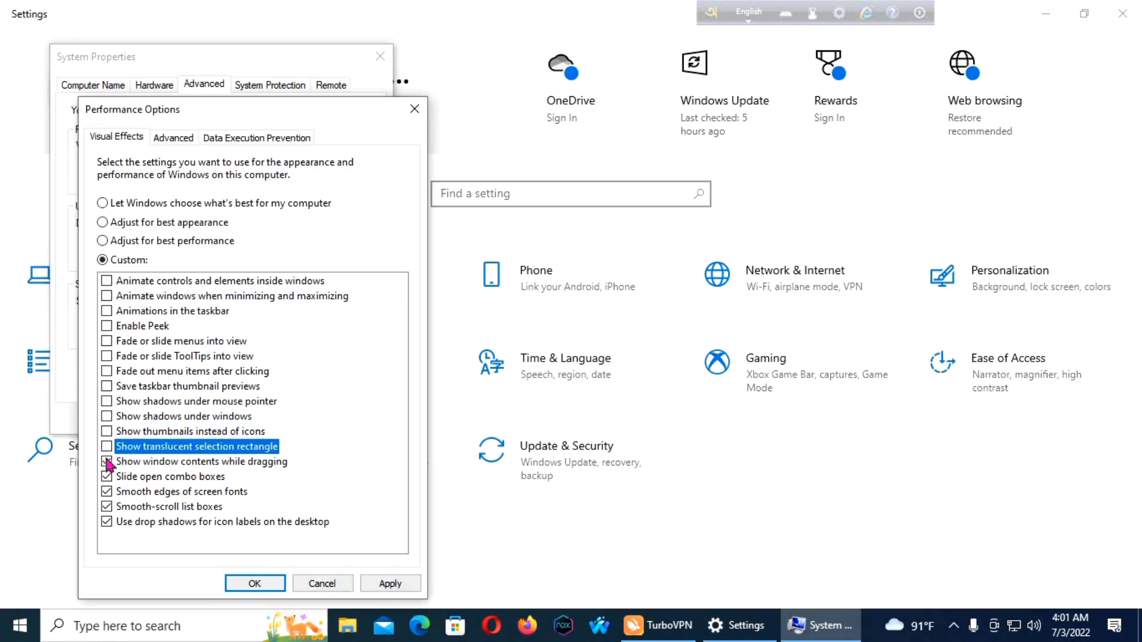
pyautogui.click(106, 461)
pyautogui.click(107, 477)
pyautogui.click(107, 491)
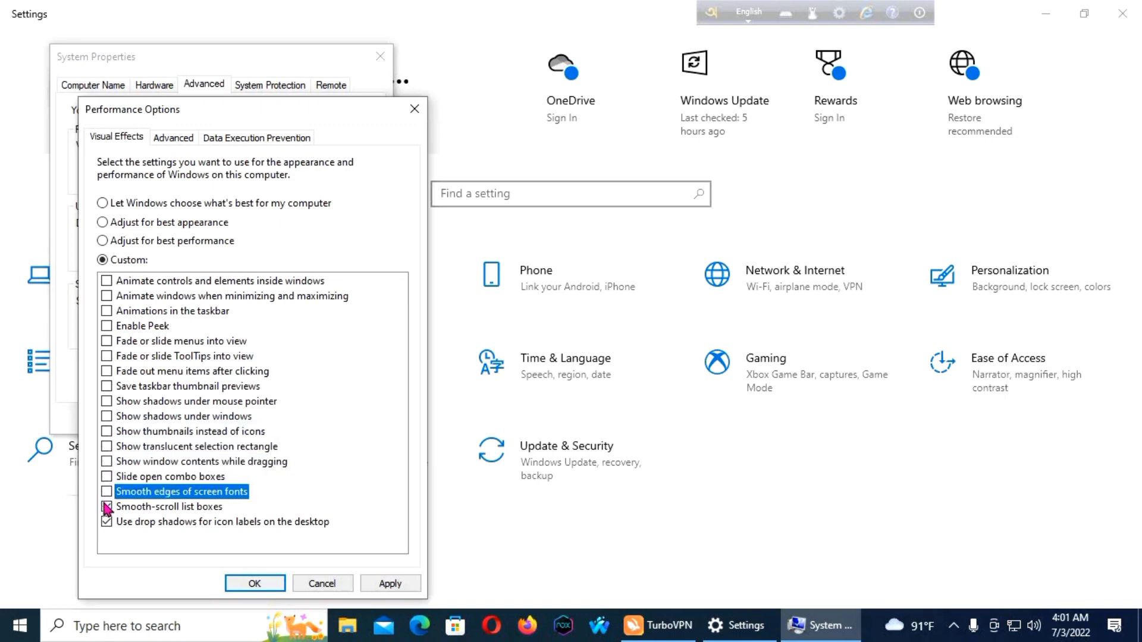
pyautogui.click(107, 507)
pyautogui.click(106, 521)
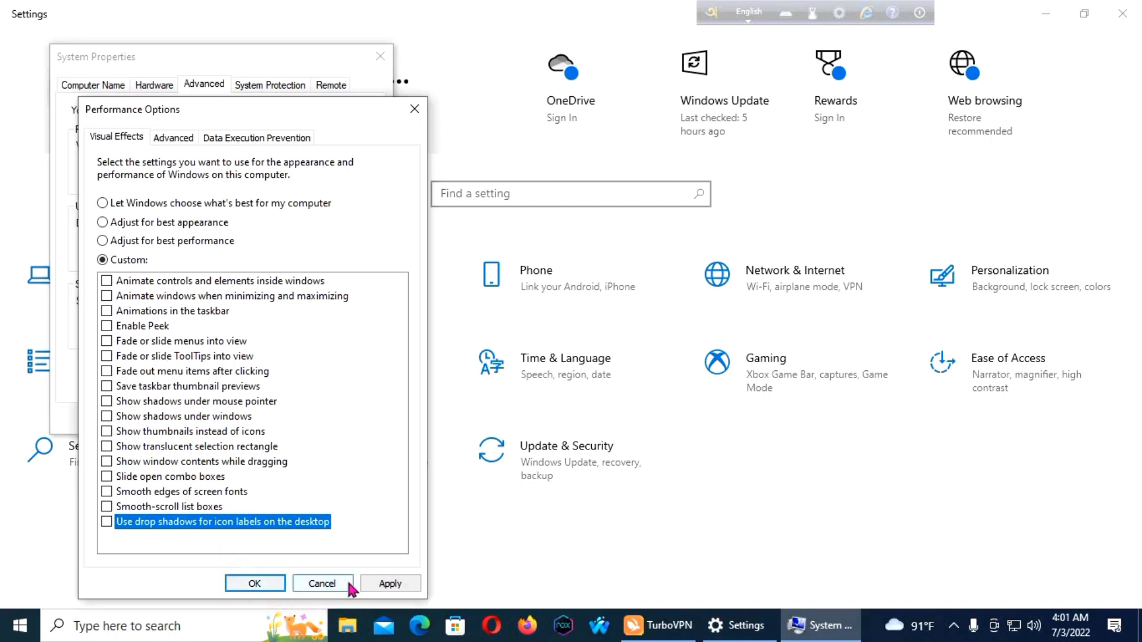
# Step: Apply and confirm the visual effects changes, closing Performance Options, System Properties and Settings
pyautogui.click(385, 584)
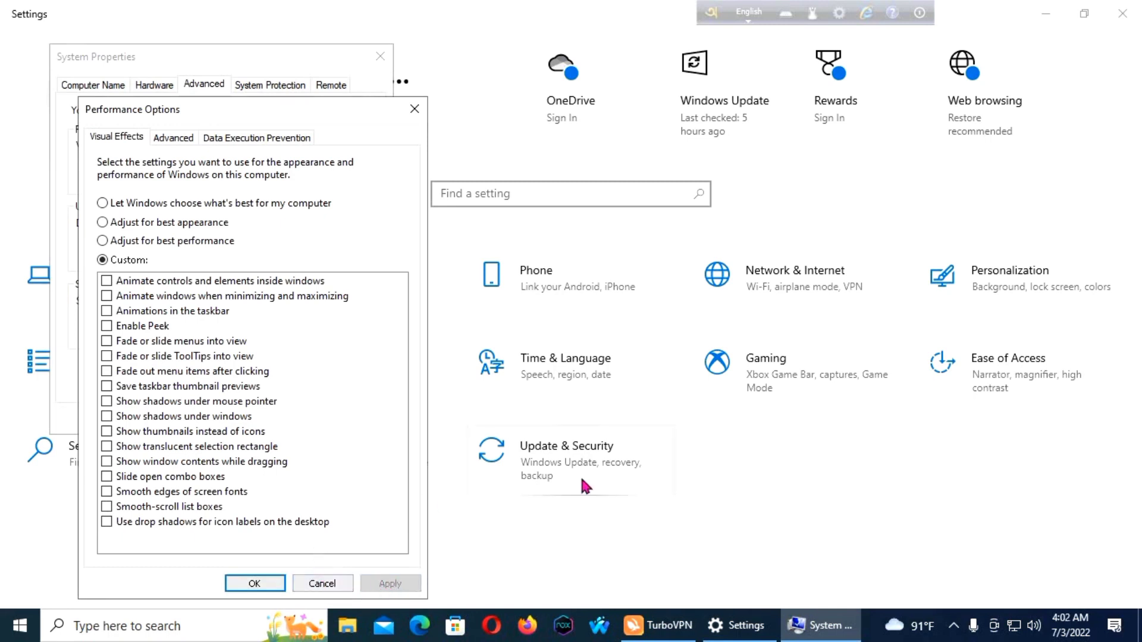
pyautogui.click(251, 582)
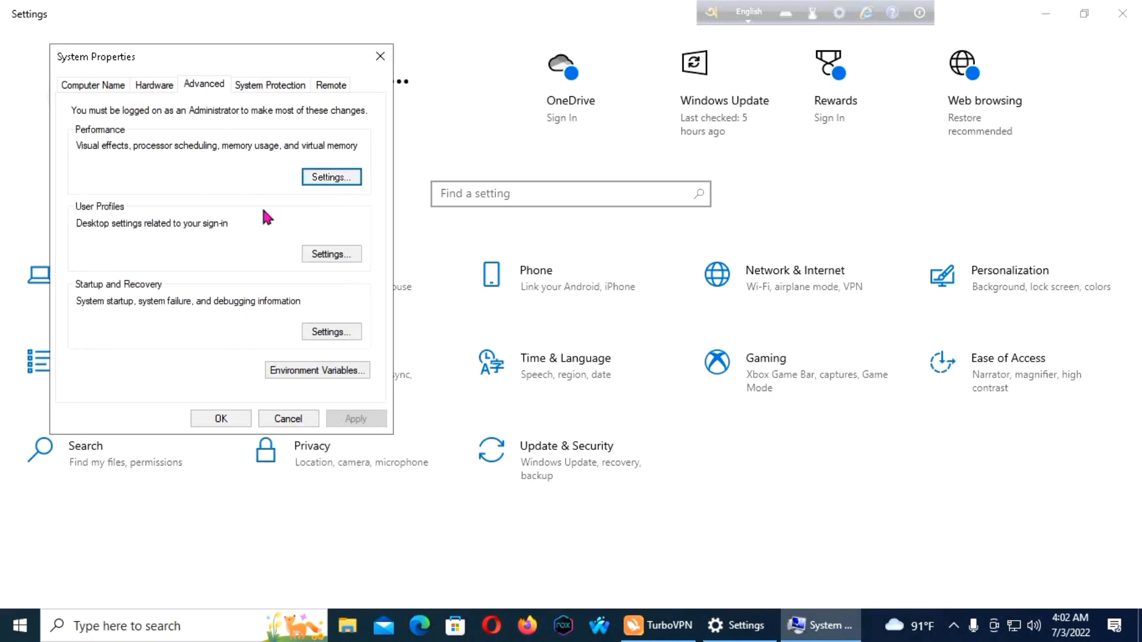
pyautogui.click(382, 57)
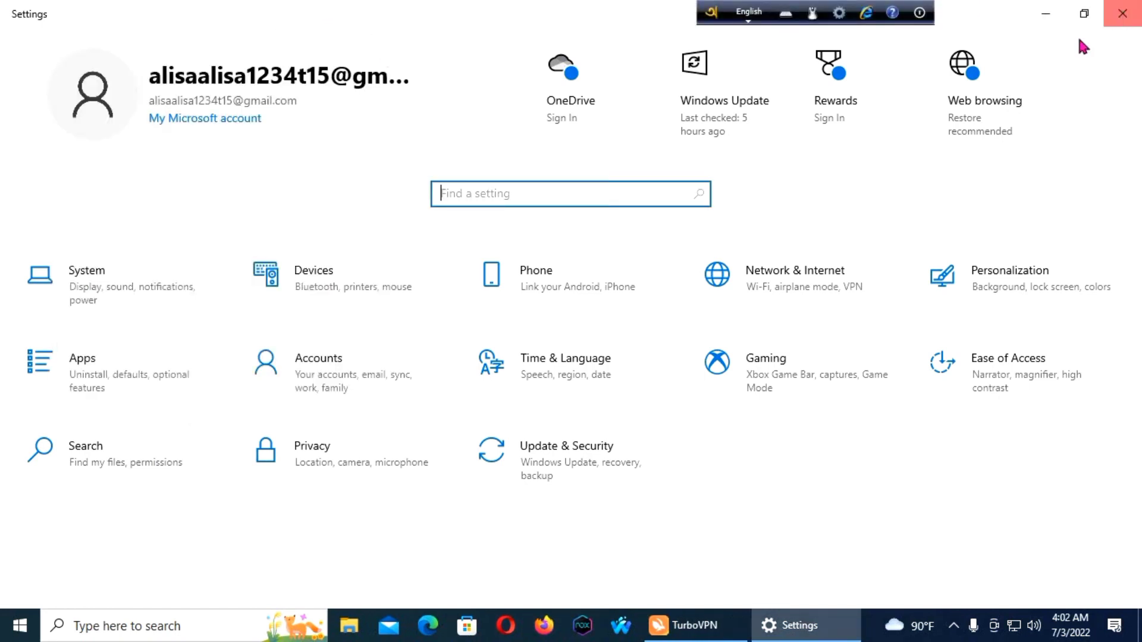
pyautogui.click(1122, 13)
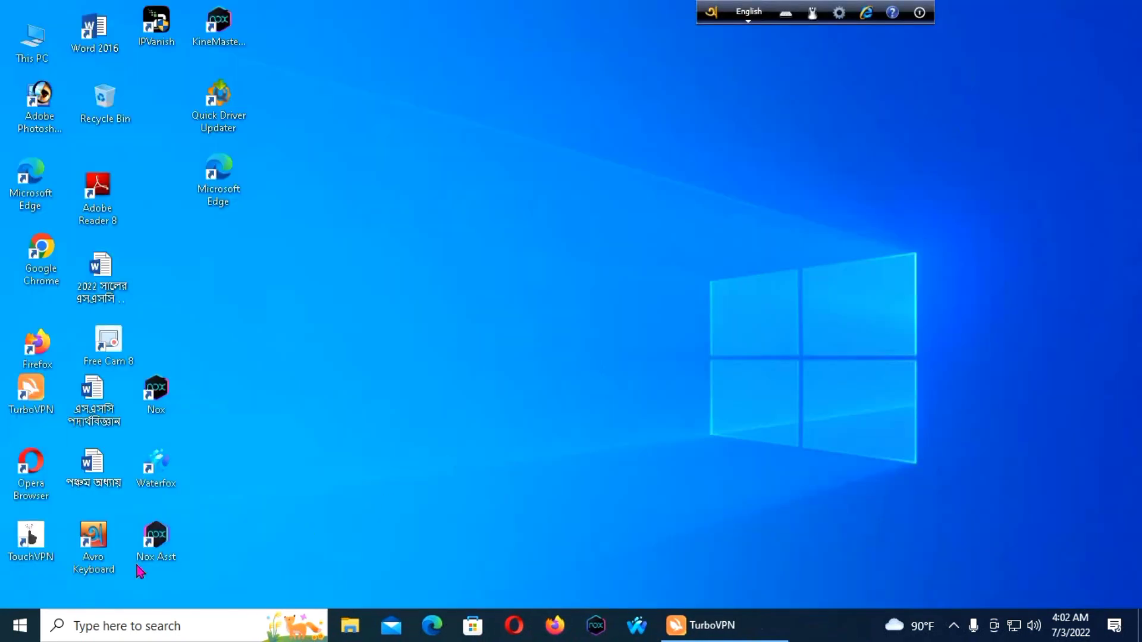
# Step: Reopen the advanced system settings by searching Windows Settings for "advance setting", and close System Properties and Settings again
pyautogui.click(23, 629)
pyautogui.moveTo(17, 591)
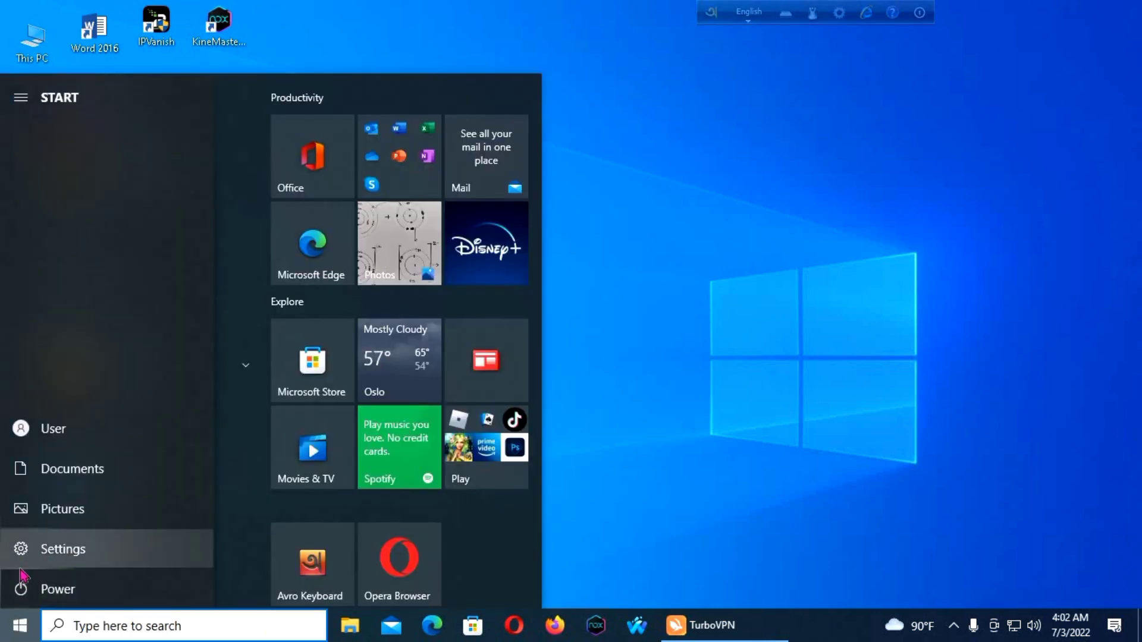
pyautogui.click(53, 549)
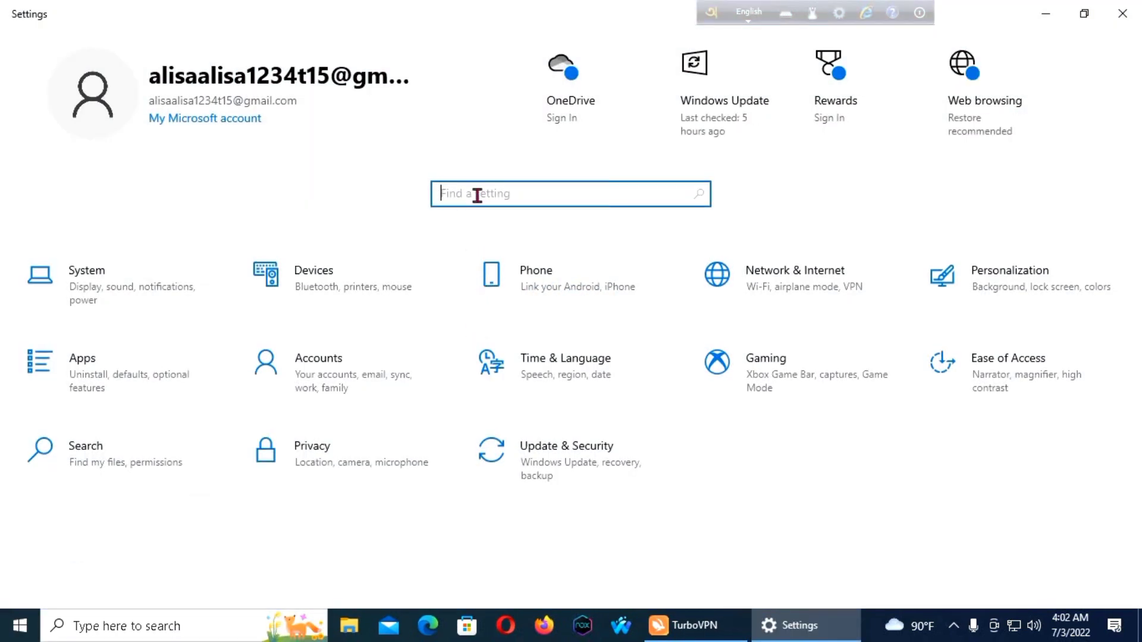
pyautogui.write('adva')
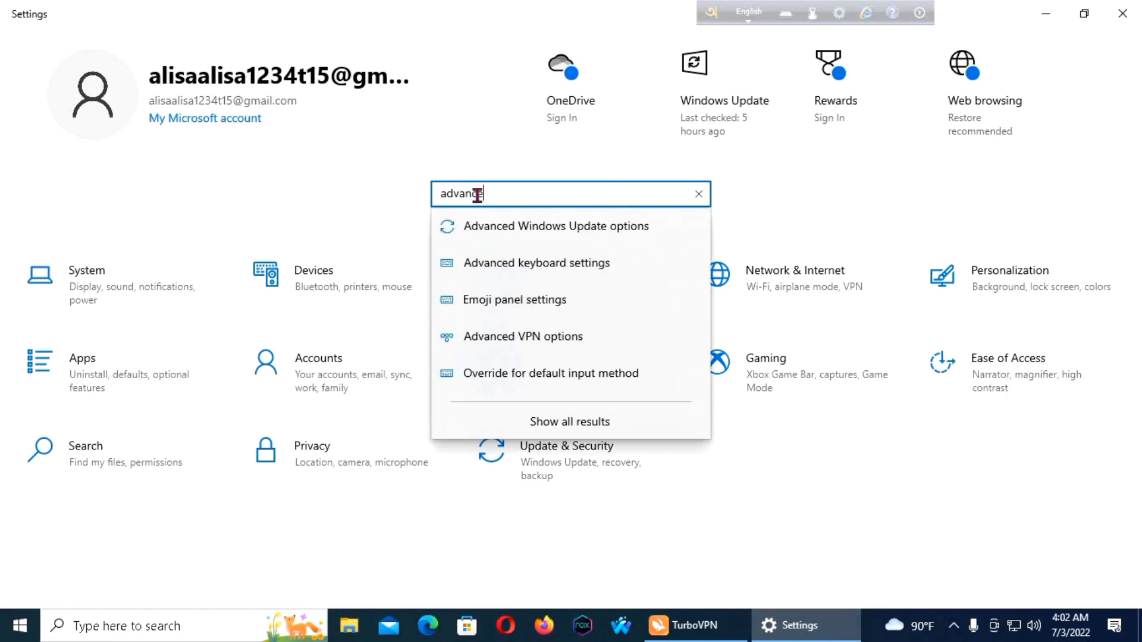
pyautogui.write('nce se')
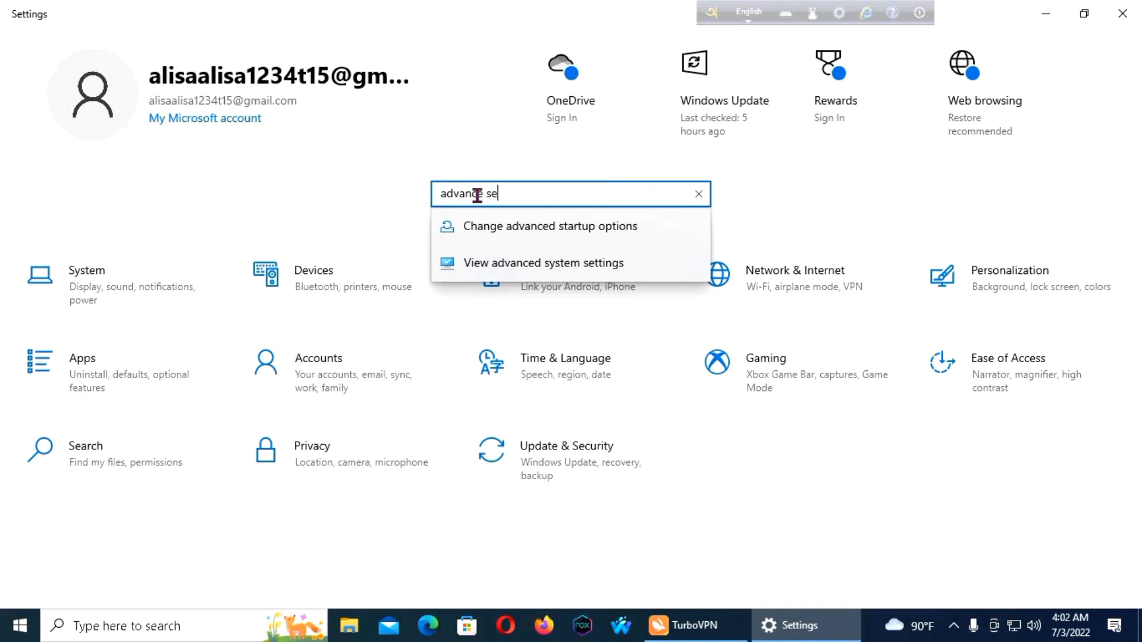
pyautogui.write('tti')
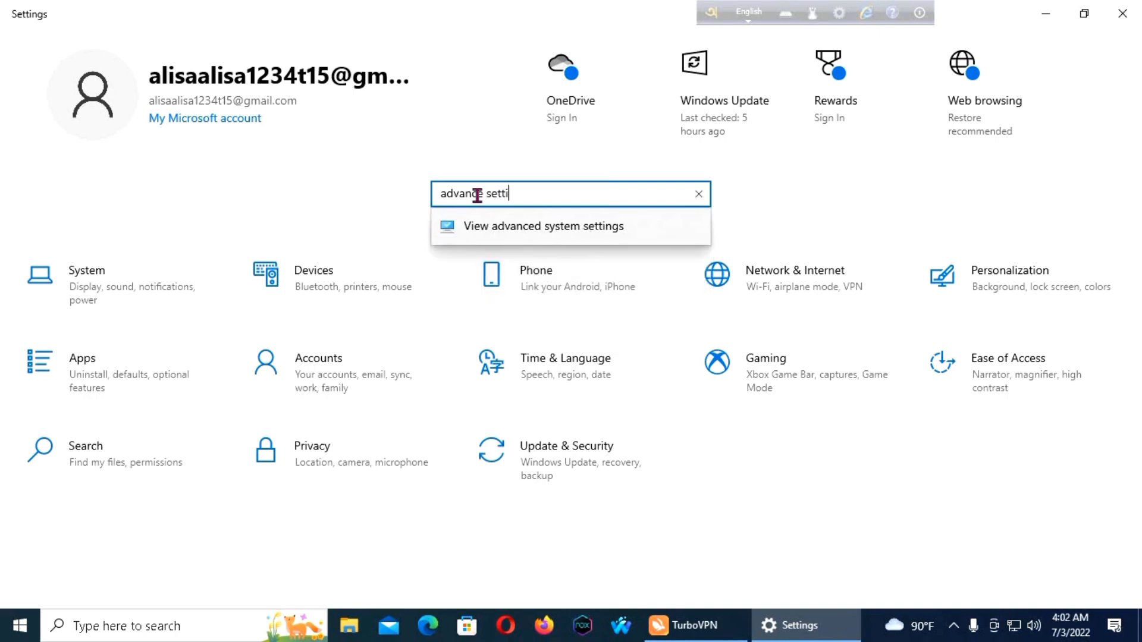
pyautogui.write('ng')
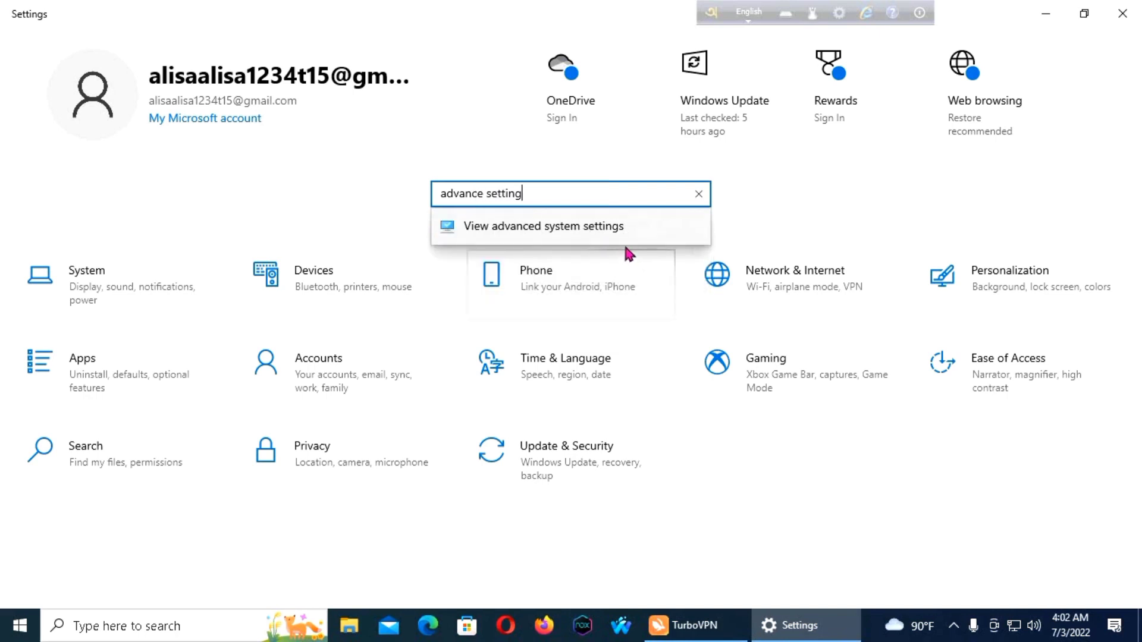
pyautogui.press('Return')
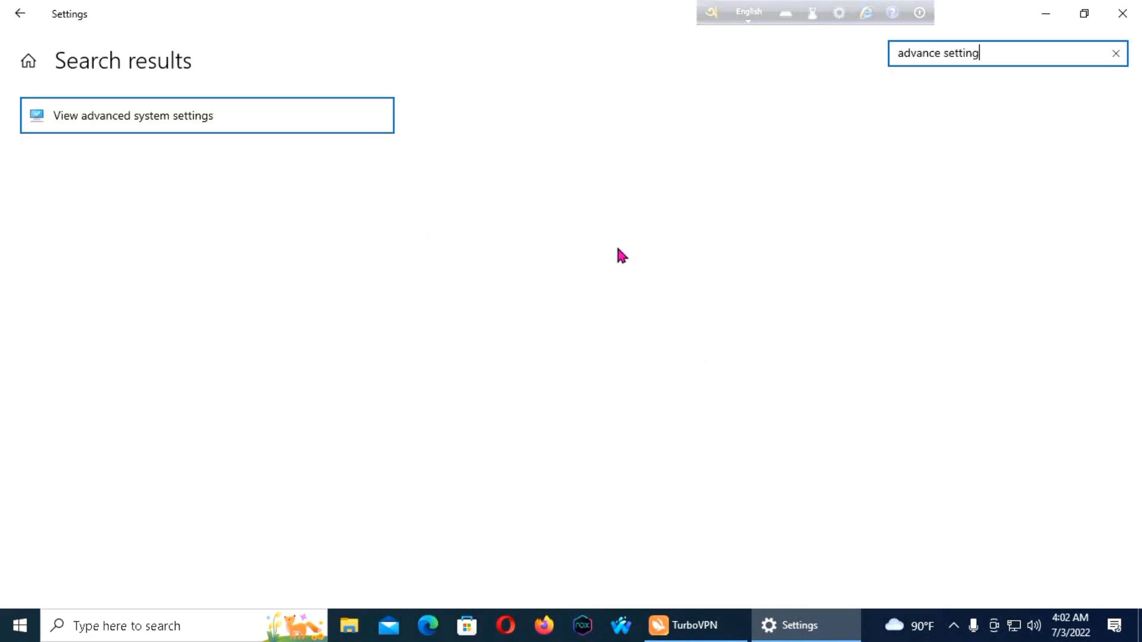
pyautogui.click(221, 121)
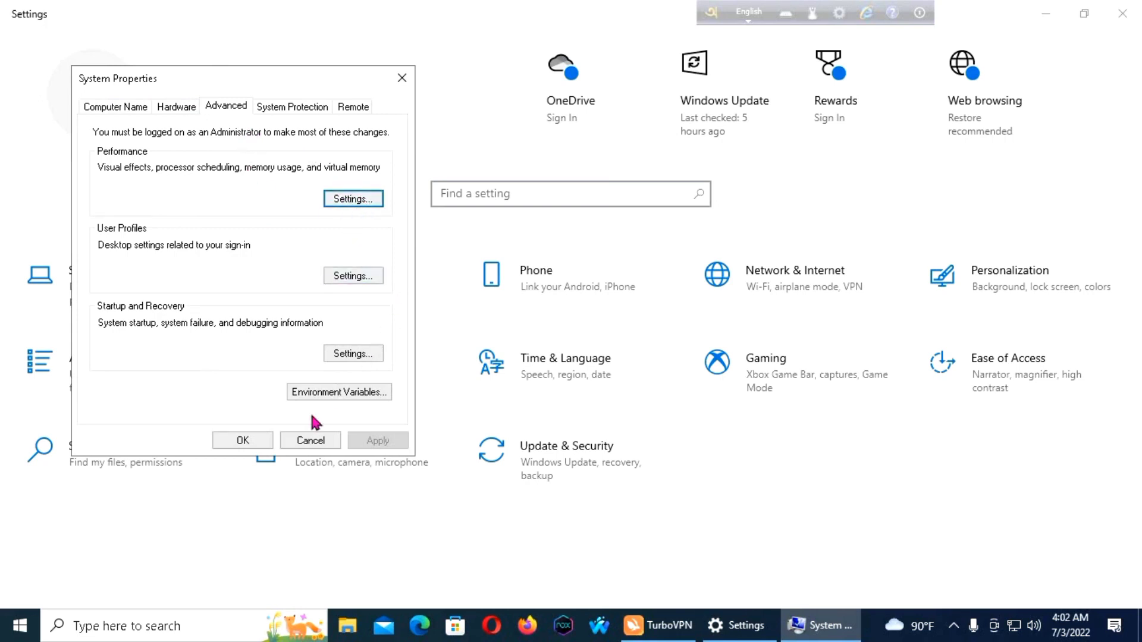
pyautogui.click(242, 440)
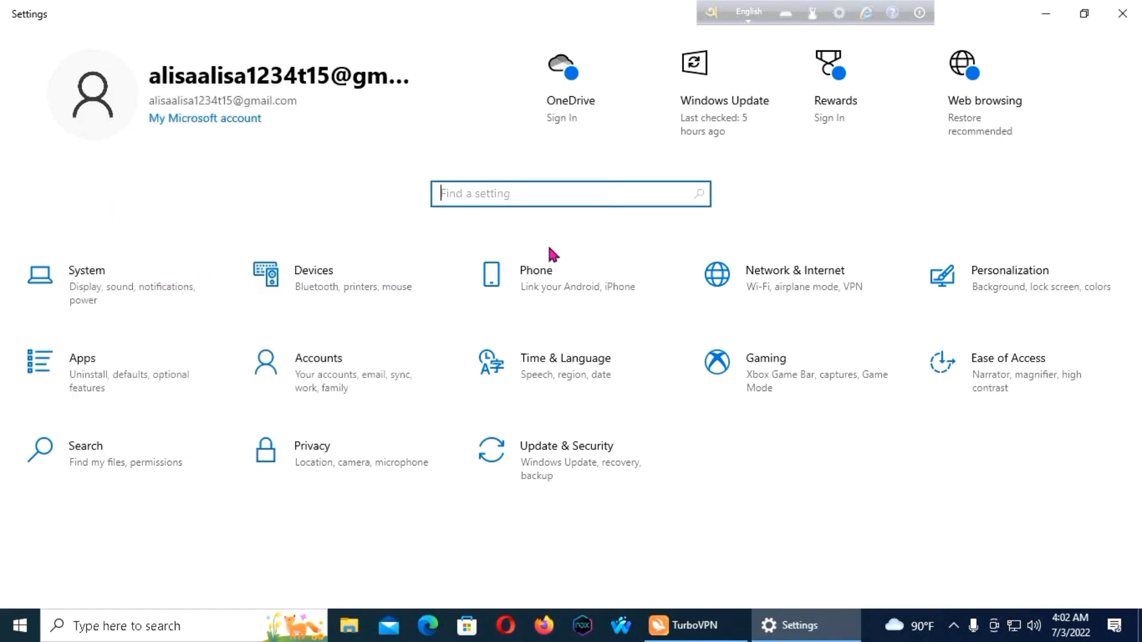
pyautogui.click(1126, 16)
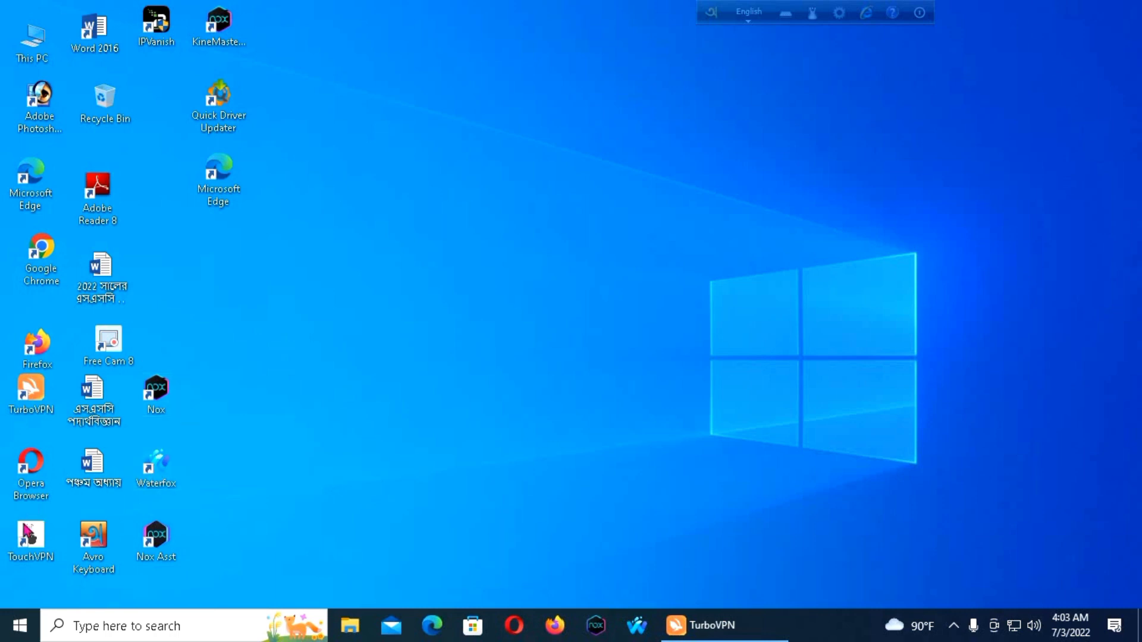
# Step: Search Windows for "run" and open the Run dialog
pyautogui.click(88, 625)
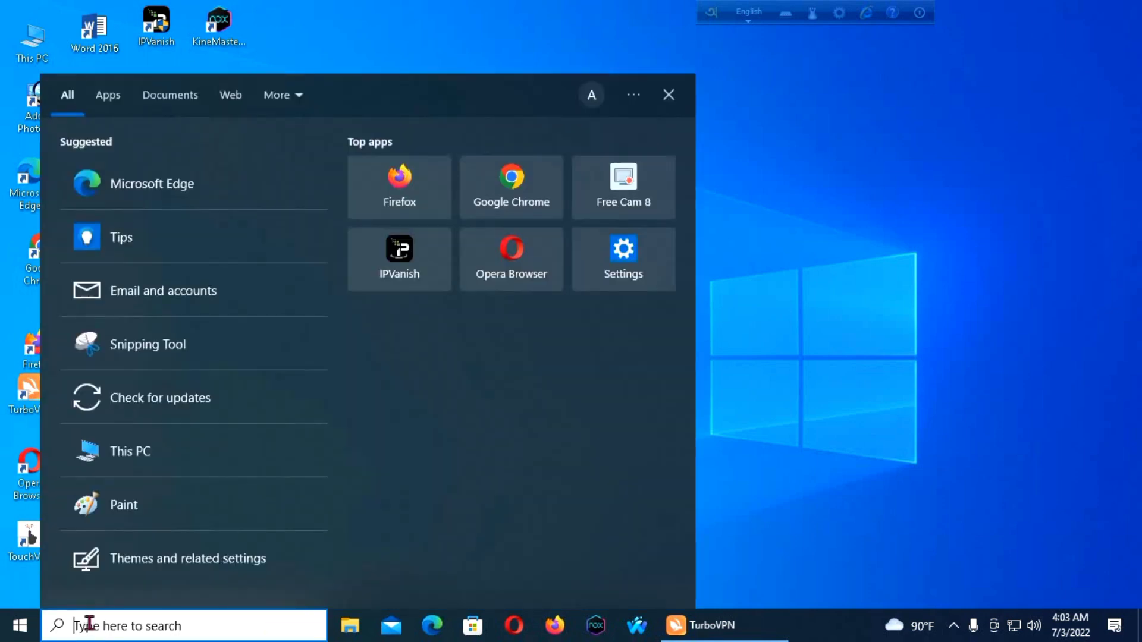
pyautogui.write('run')
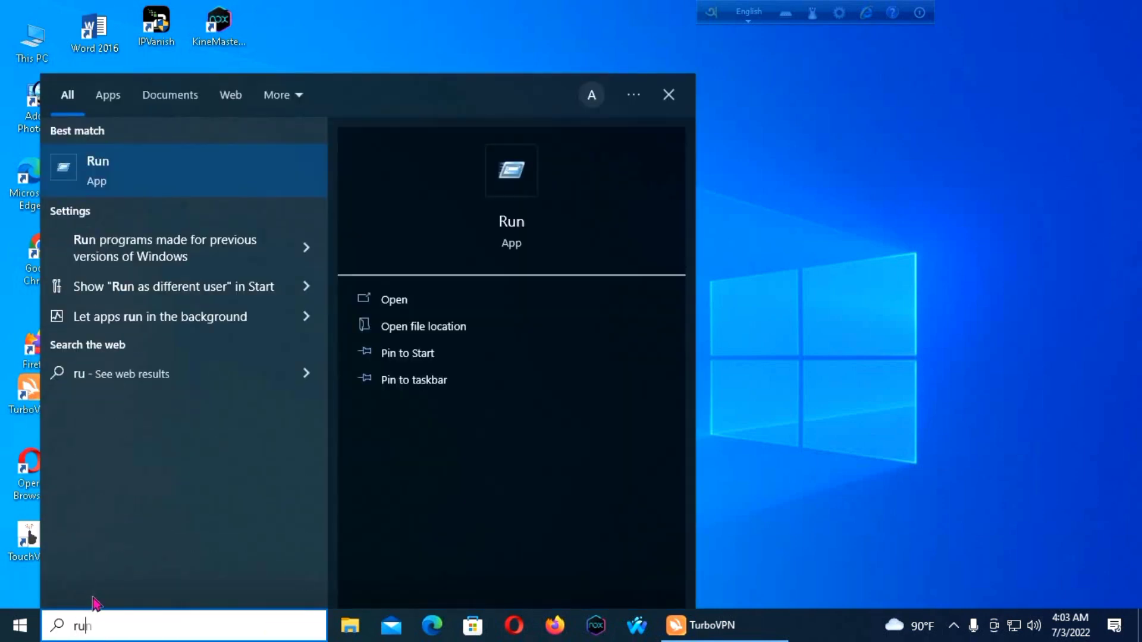
pyautogui.click(114, 181)
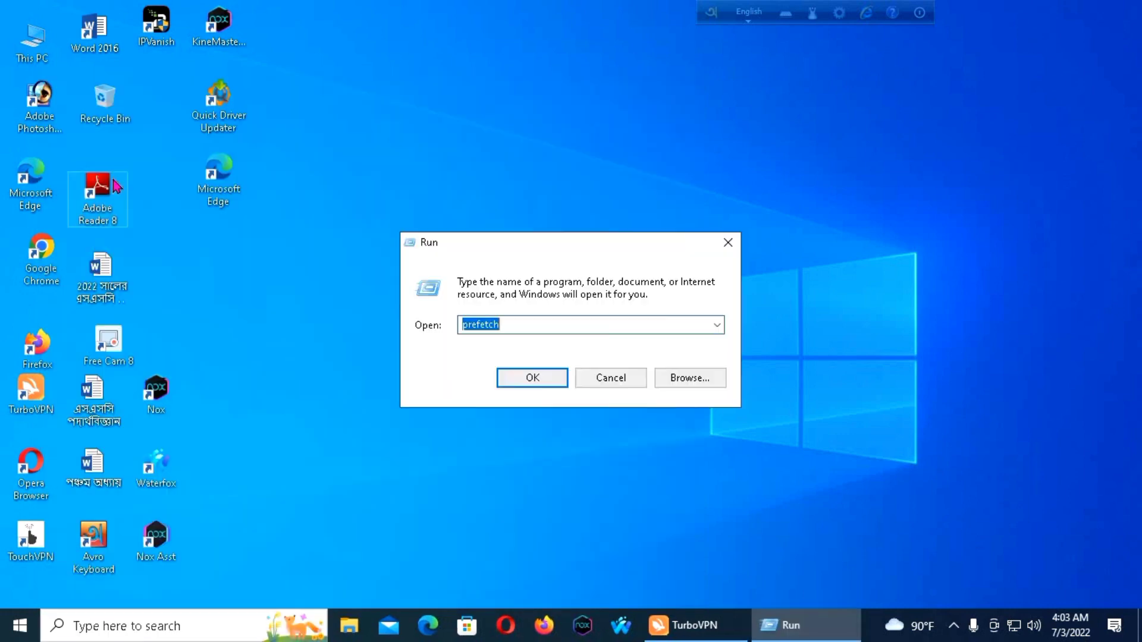
# Step: Replace the previous Run entry with services.msc and launch the Services console
pyautogui.click(500, 324)
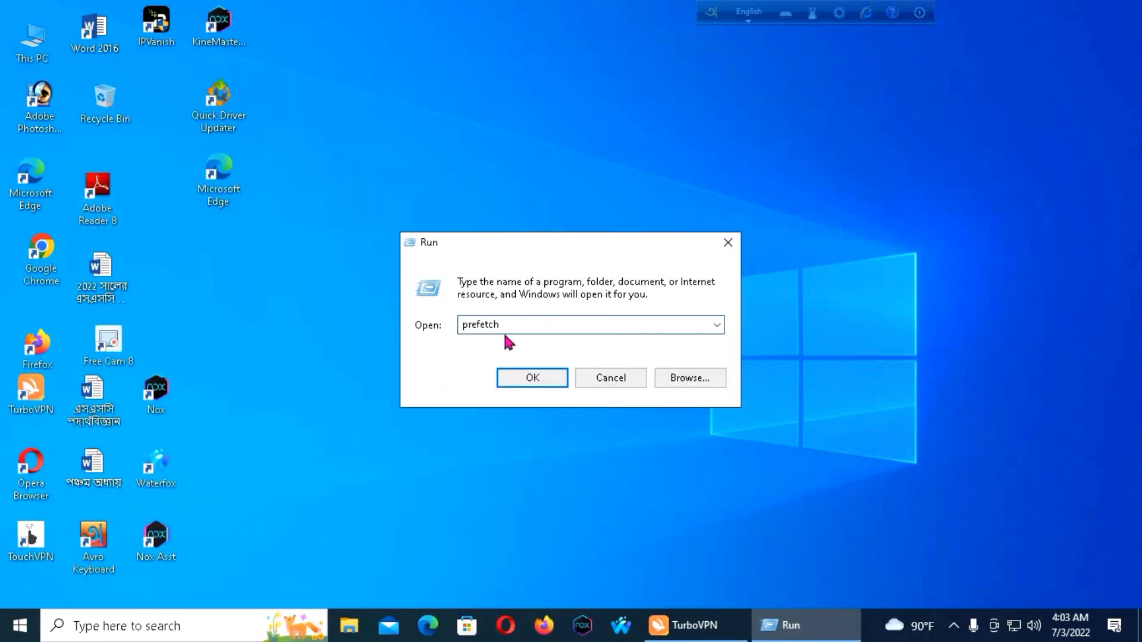
pyautogui.press('BackSpace')
pyautogui.press('BackSpace')
pyautogui.press('BackSpace')
pyautogui.press('BackSpace')
pyautogui.press('BackSpace')
pyautogui.press('BackSpace')
pyautogui.press('BackSpace')
pyautogui.press('BackSpace')
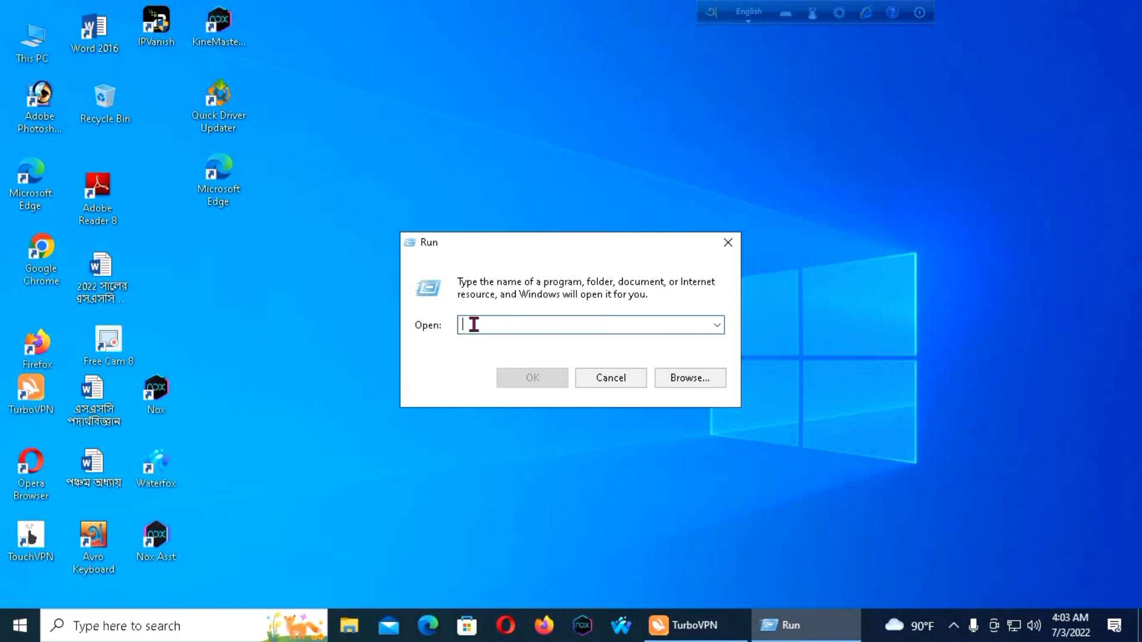
pyautogui.write('s')
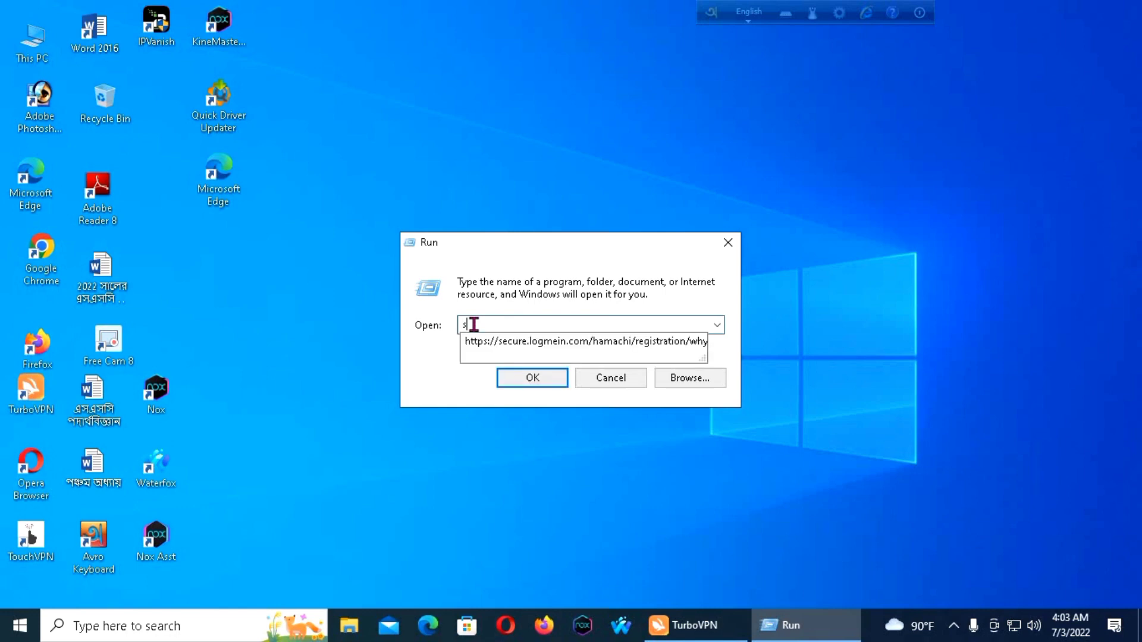
pyautogui.write('erv')
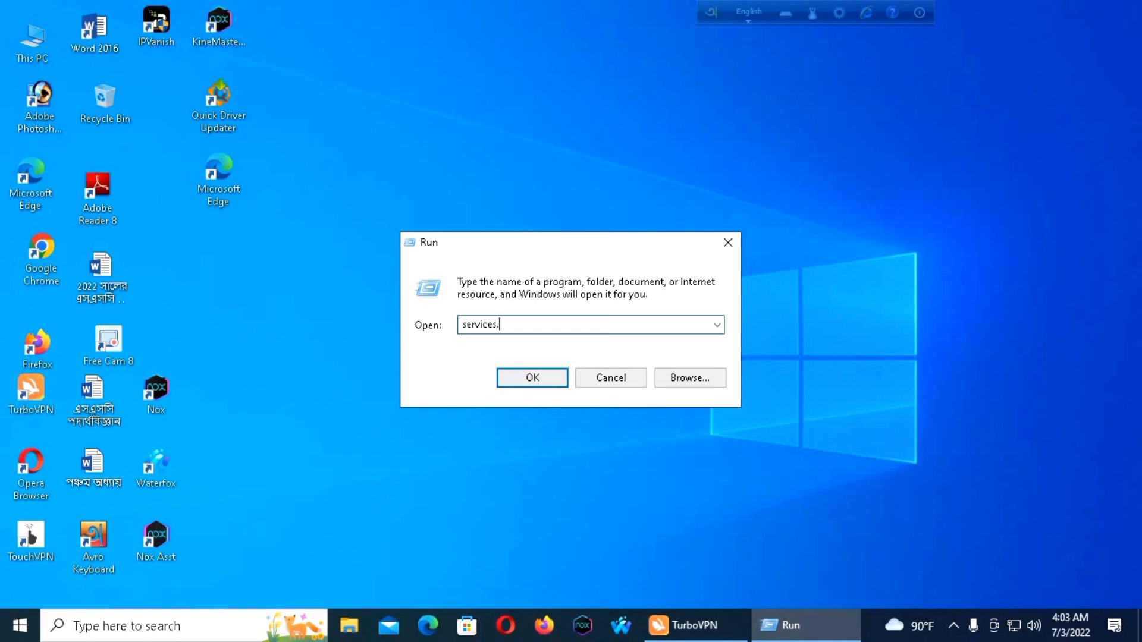
pyautogui.write('ices.msc')
pyautogui.click(533, 379)
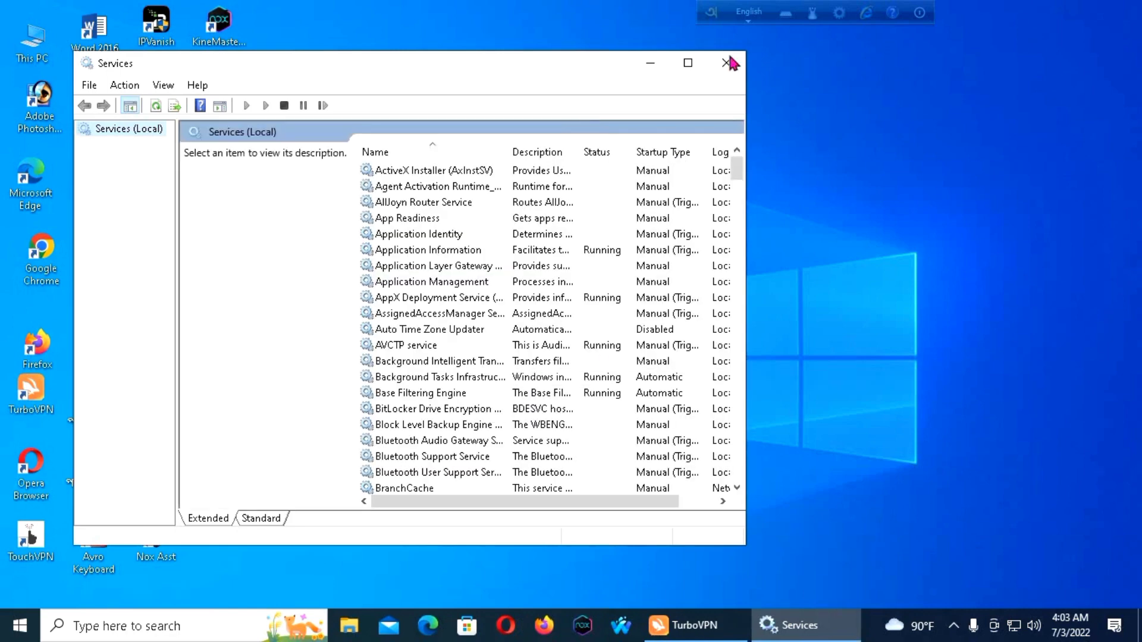
# Step: Maximize the Services window, find the Windows Update service in the list and select it
pyautogui.click(688, 63)
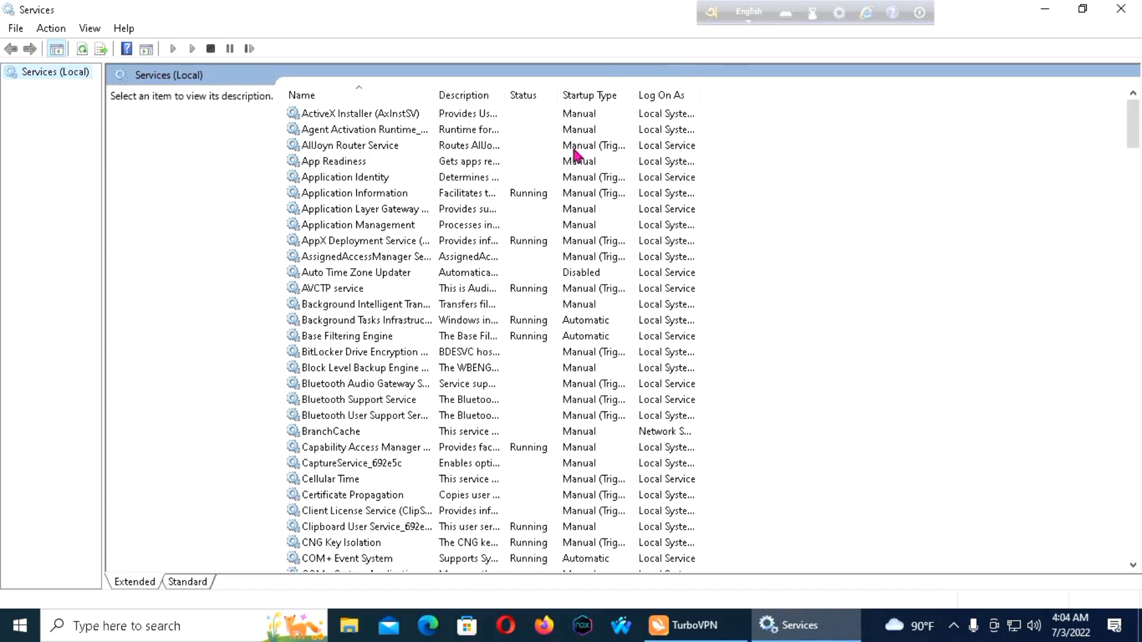
pyautogui.scroll(-4, 617, 205)
pyautogui.scroll(-5, 617, 207)
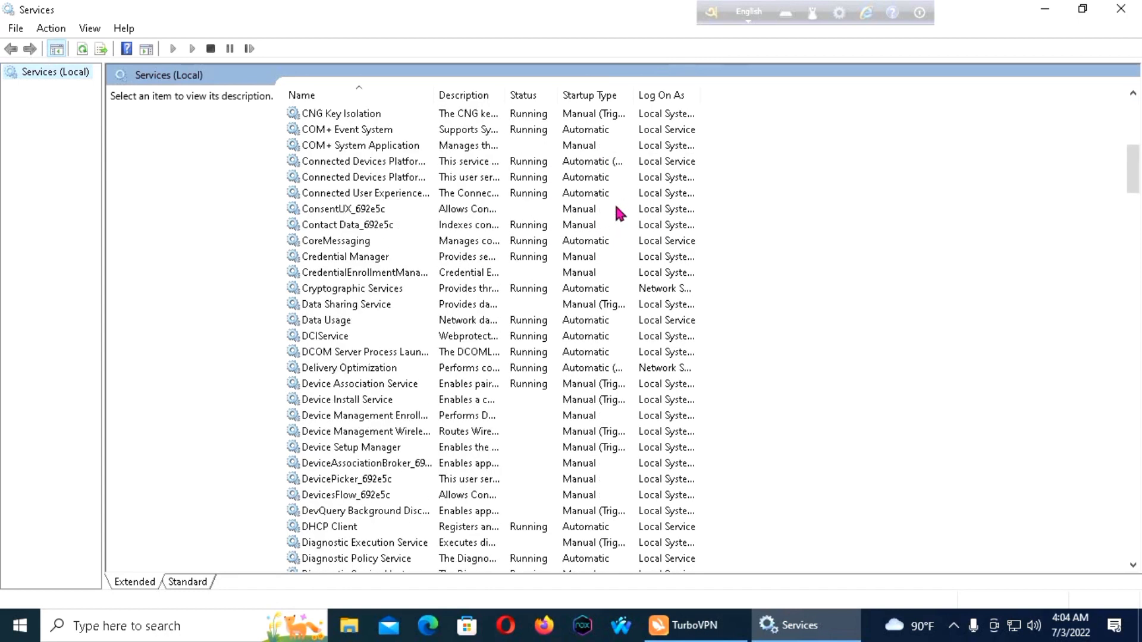
pyautogui.scroll(3, 615, 209)
pyautogui.scroll(-8, 1007, 233)
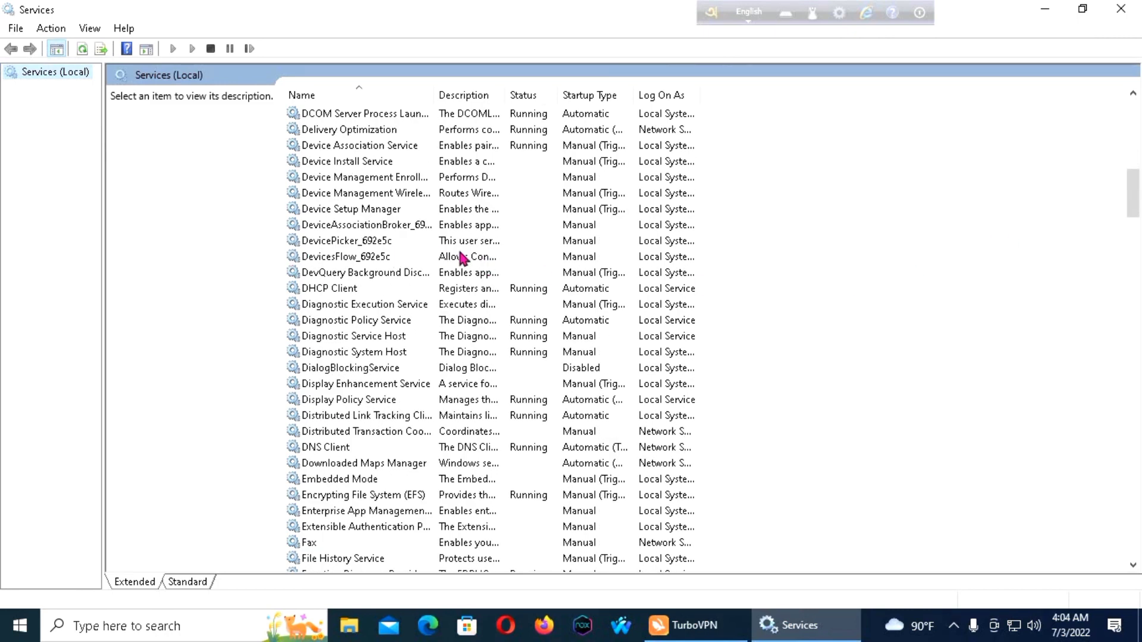
pyautogui.scroll(-5, 657, 279)
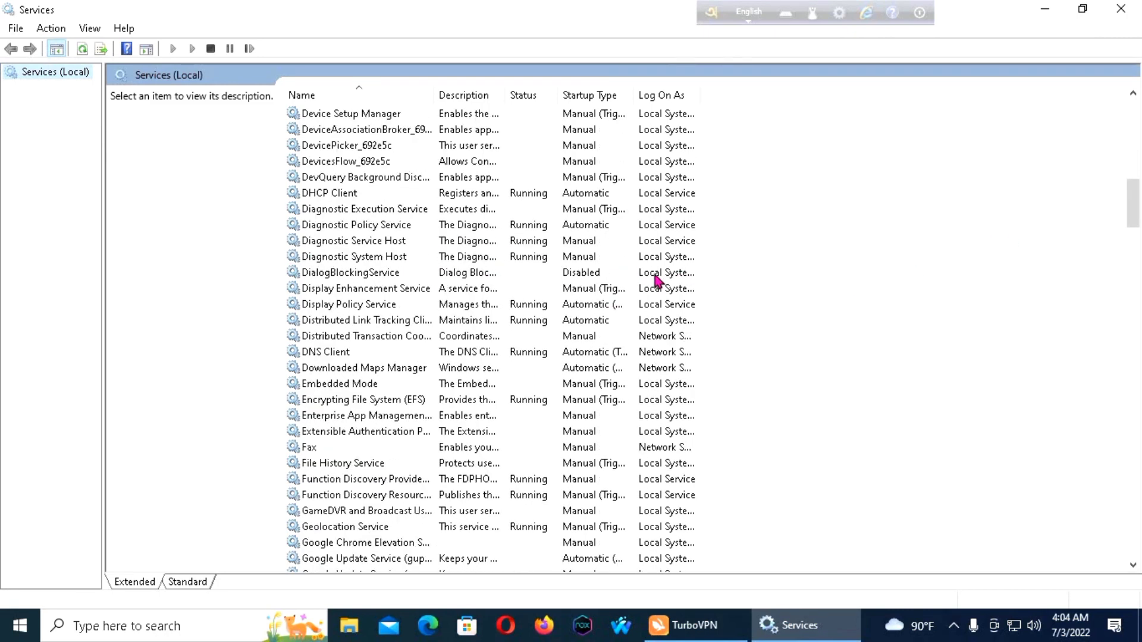
pyautogui.scroll(-5, 656, 279)
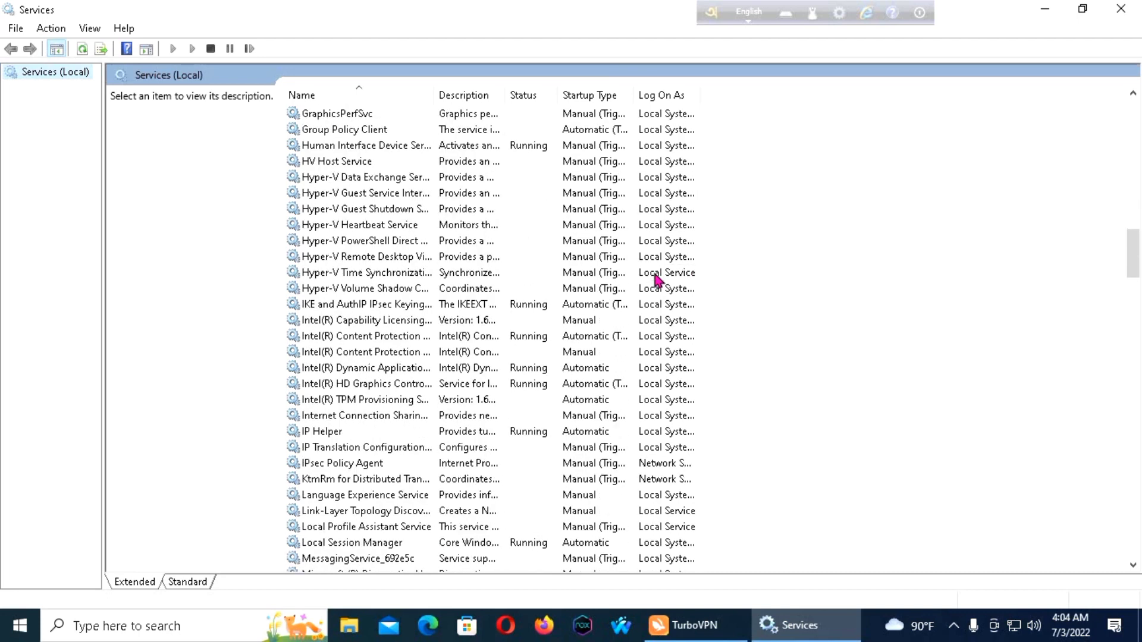
pyautogui.scroll(-3, 657, 280)
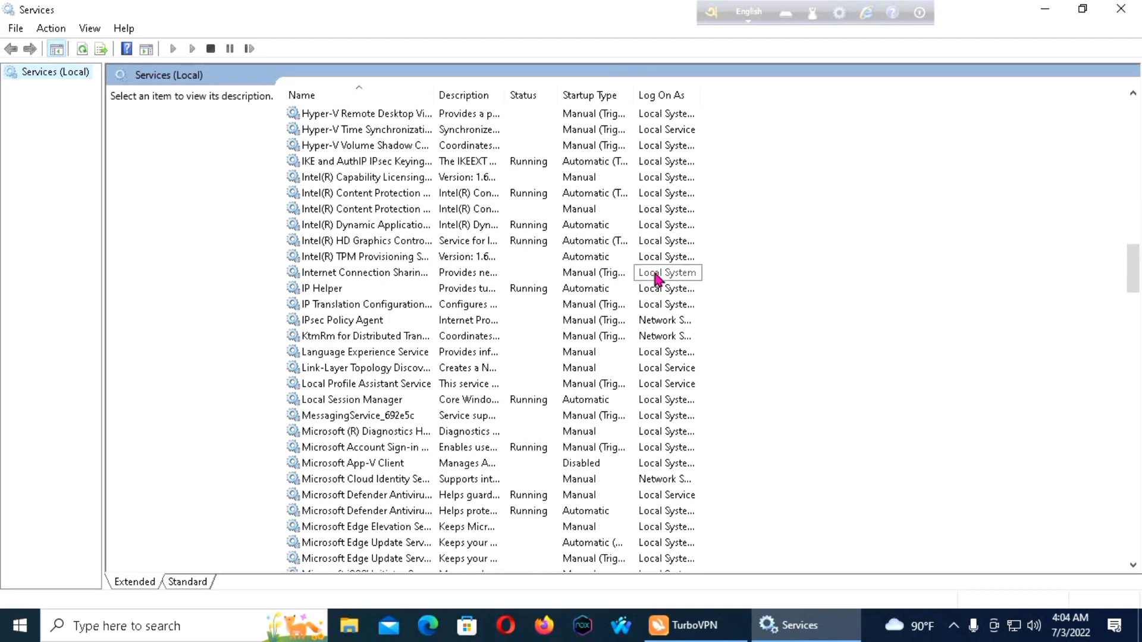
pyautogui.scroll(-9, 656, 280)
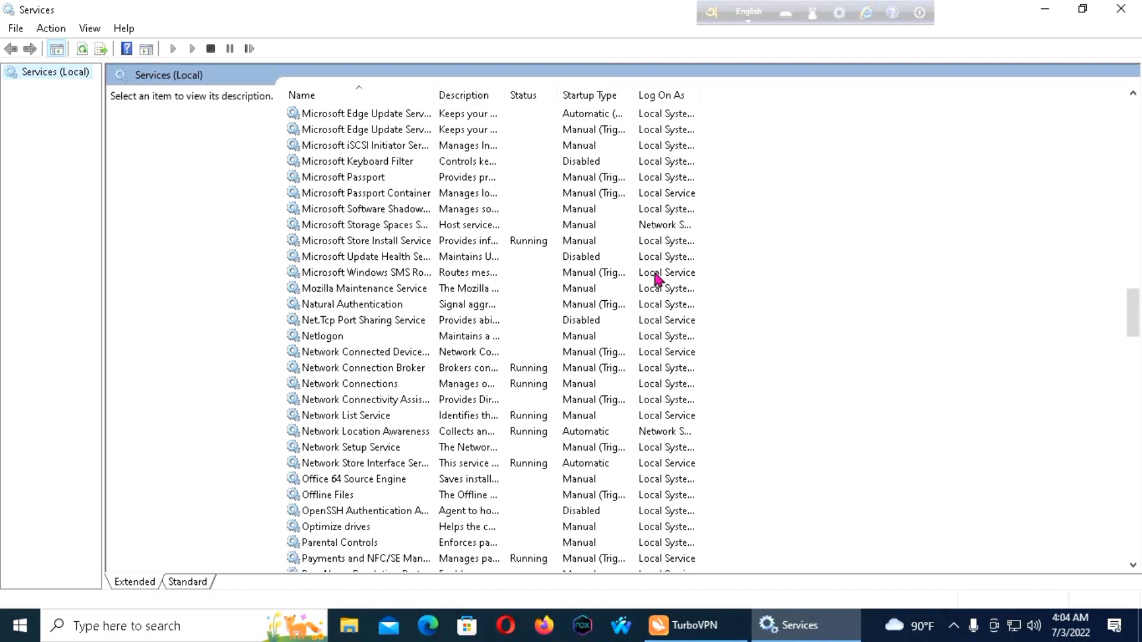
pyautogui.scroll(-8, 656, 280)
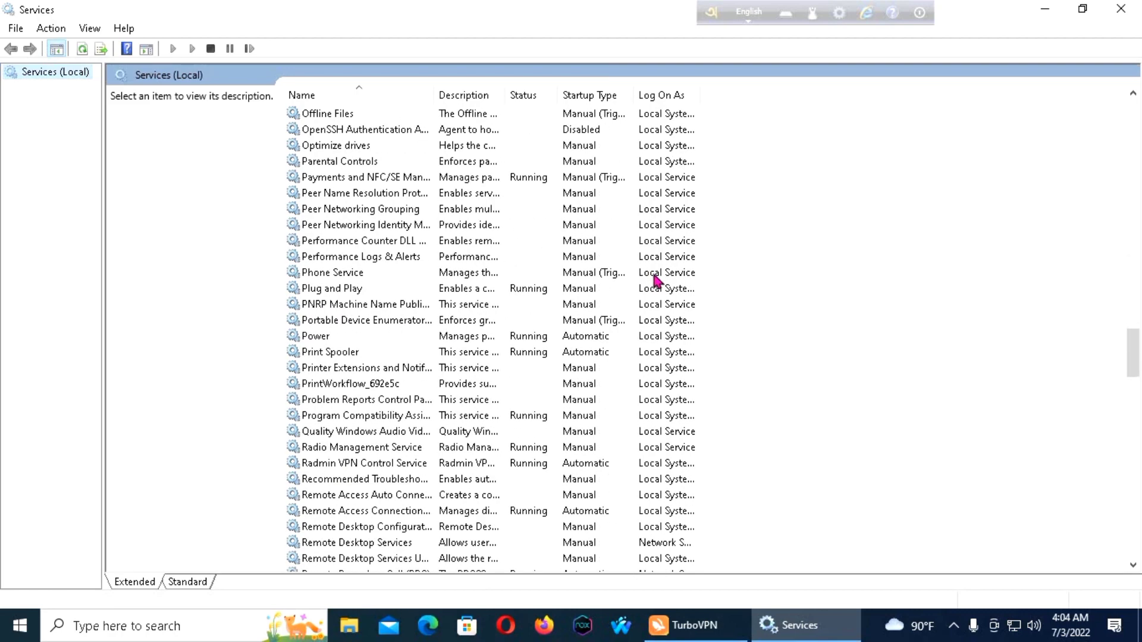
pyautogui.scroll(-10, 656, 280)
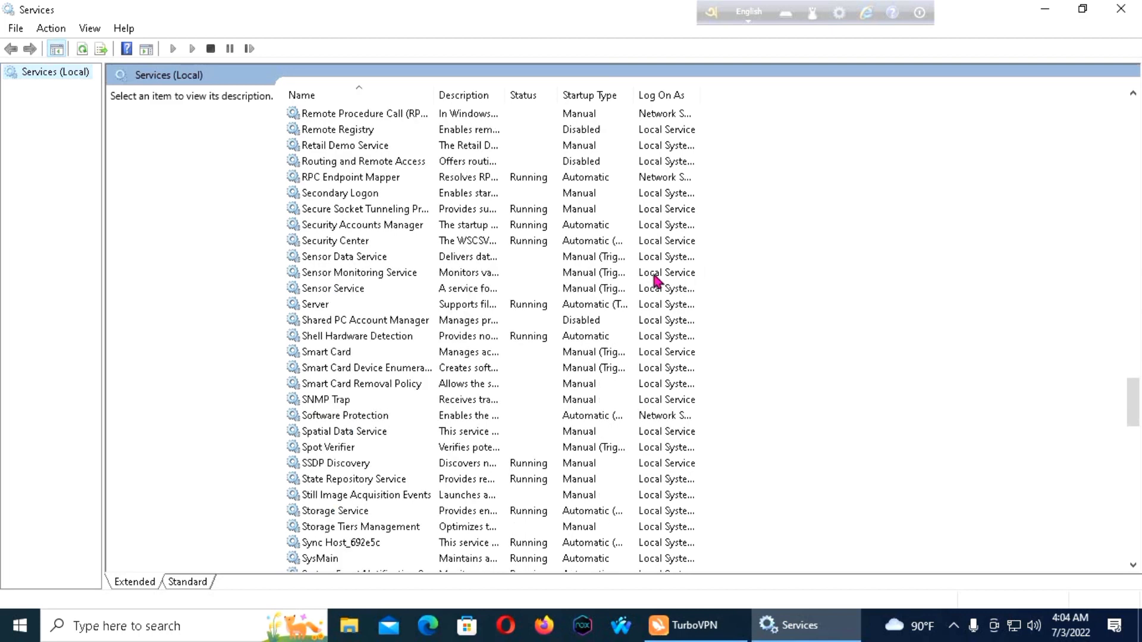
pyautogui.scroll(-7, 657, 280)
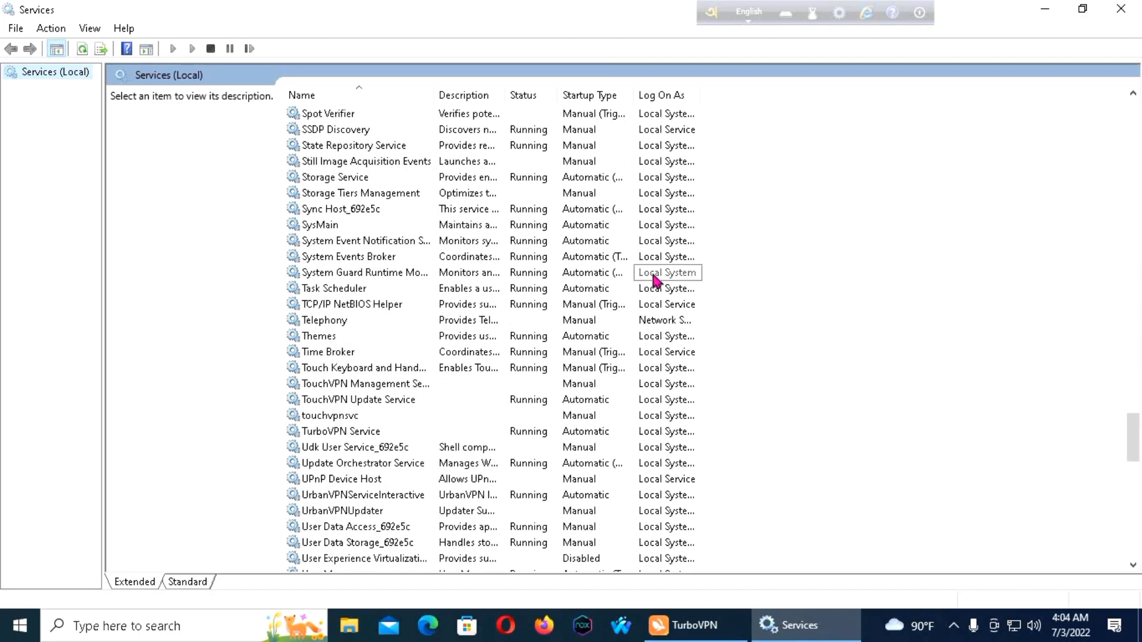
pyautogui.scroll(-6, 657, 280)
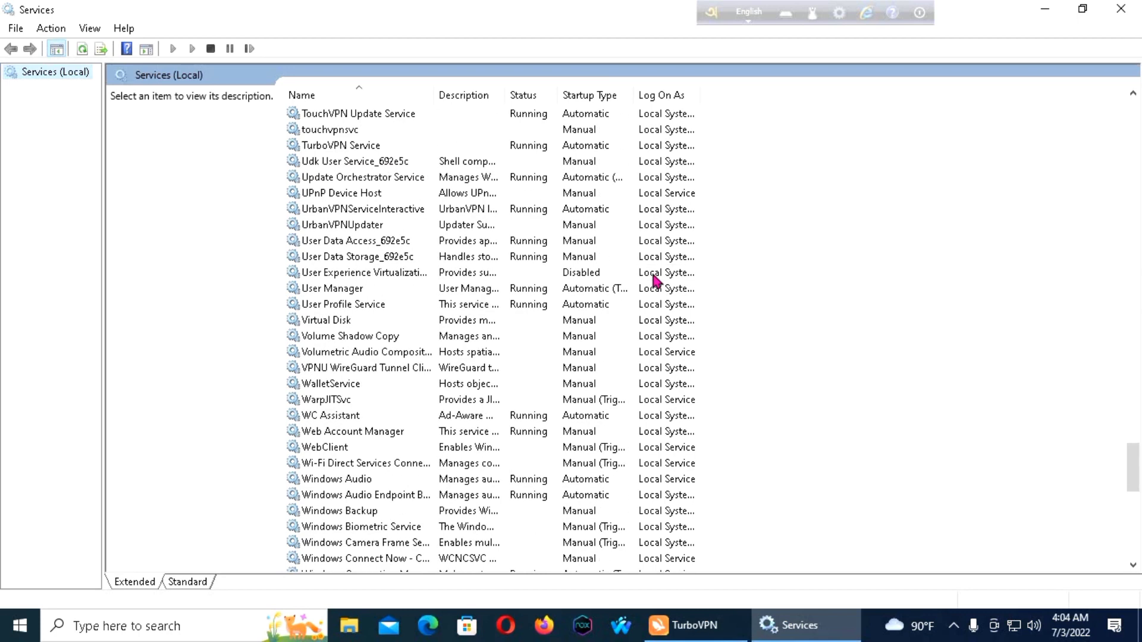
pyautogui.scroll(-4, 657, 280)
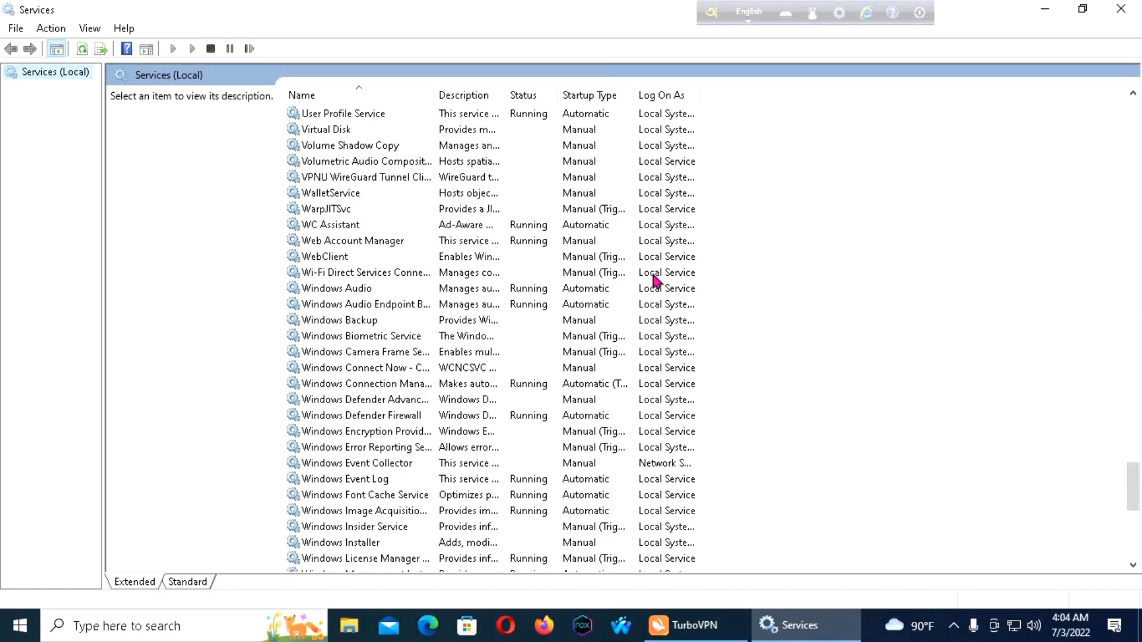
pyautogui.scroll(-5, 655, 280)
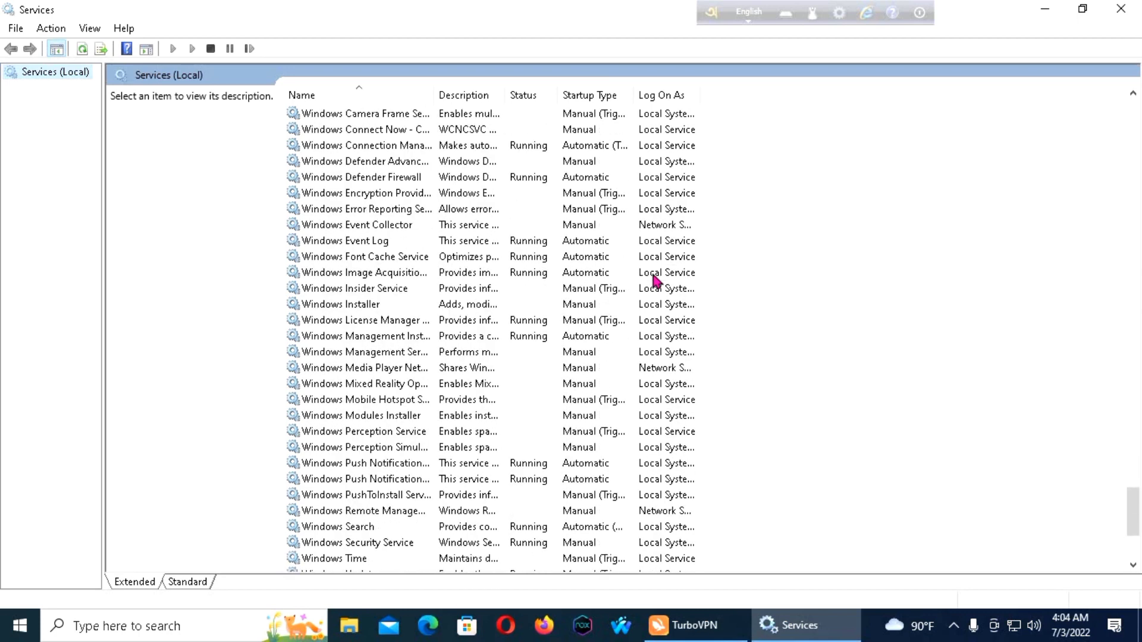
pyautogui.scroll(-2, 655, 280)
pyautogui.scroll(-1, 655, 278)
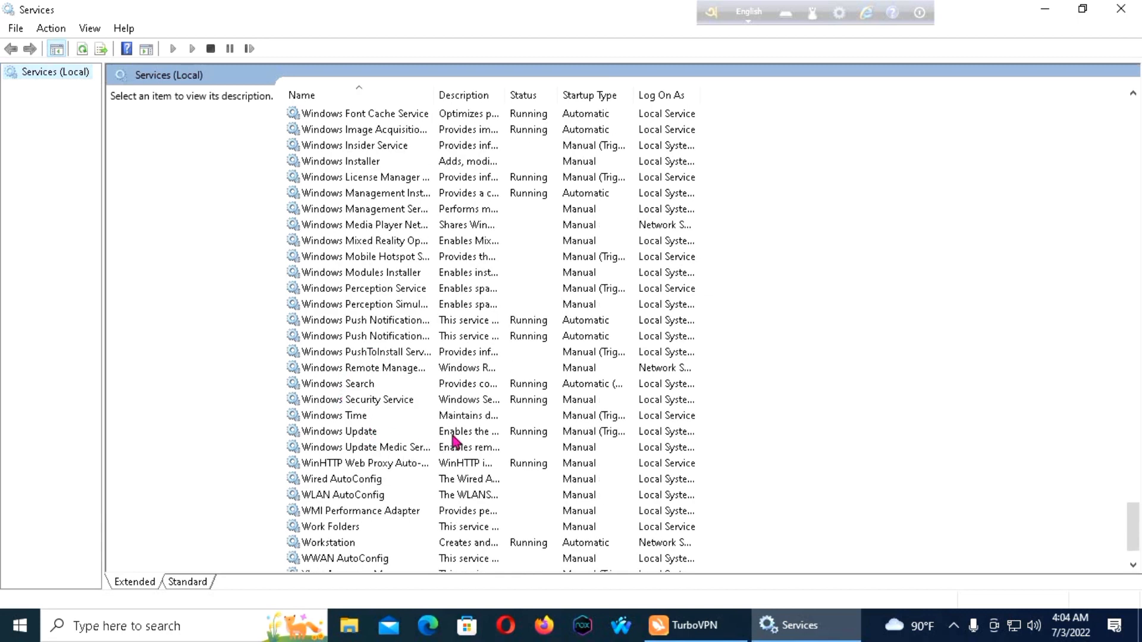
pyautogui.click(373, 433)
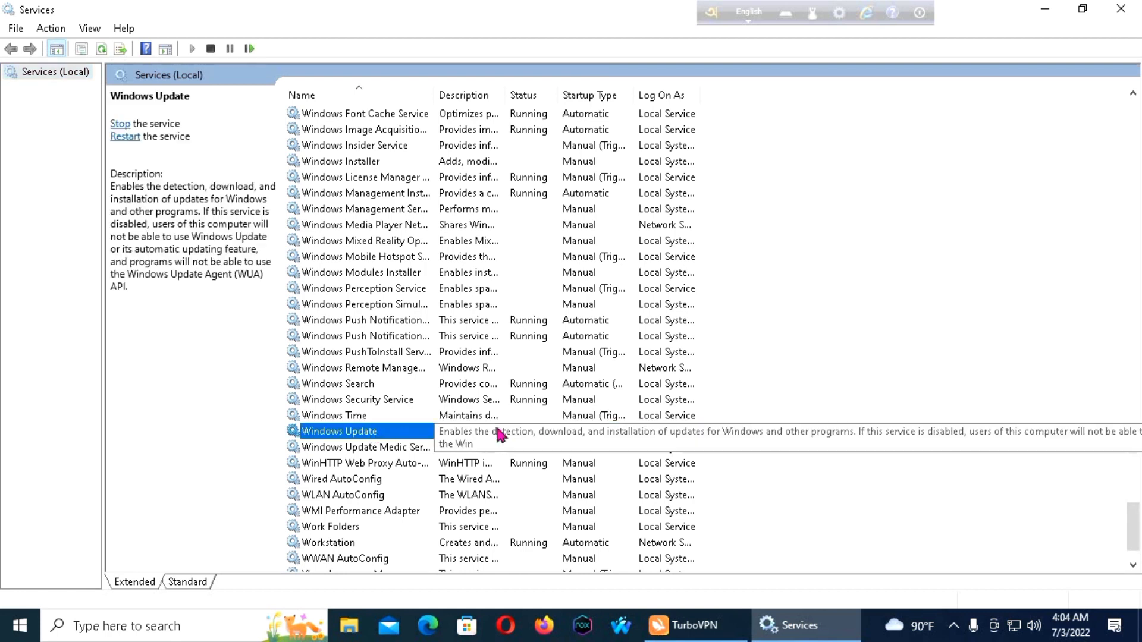
pyautogui.rightClick(411, 433)
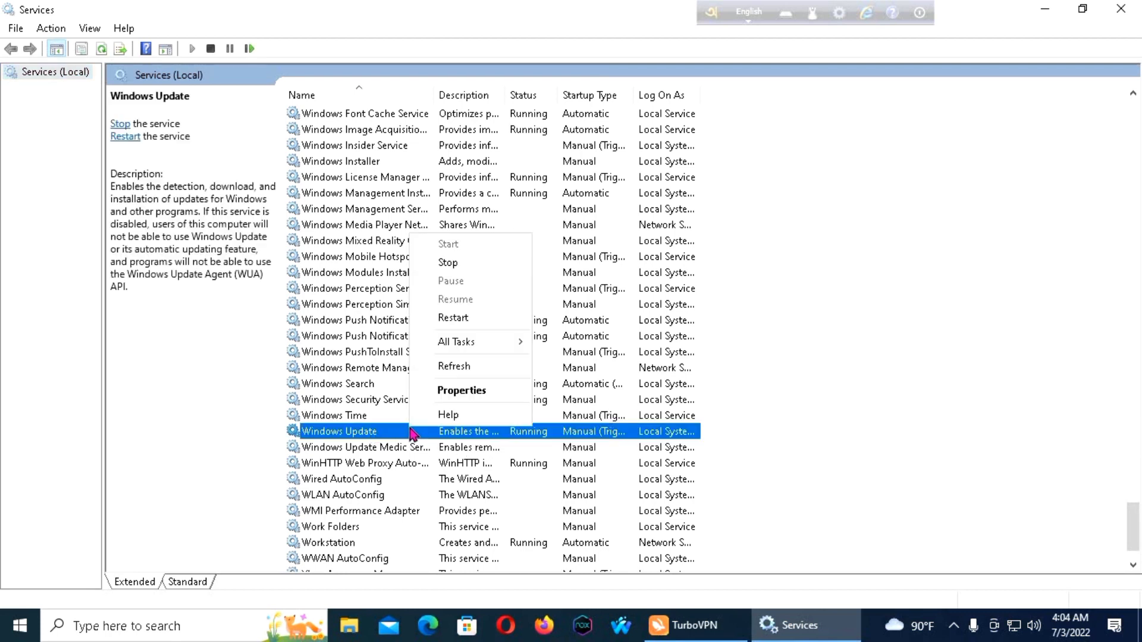
pyautogui.click(393, 433)
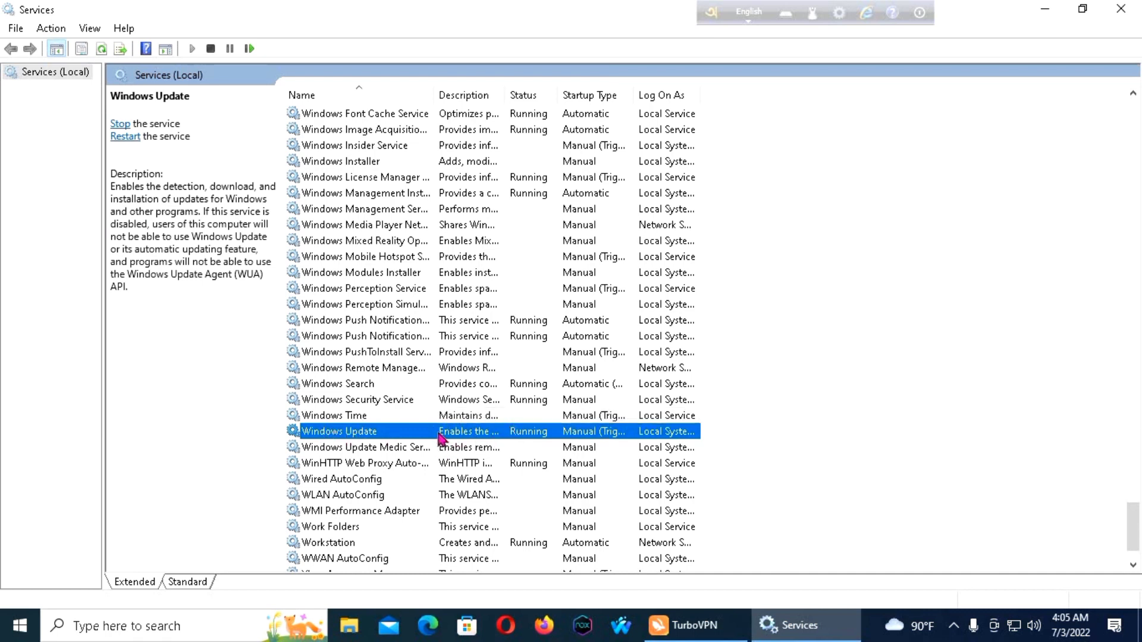
pyautogui.rightClick(381, 436)
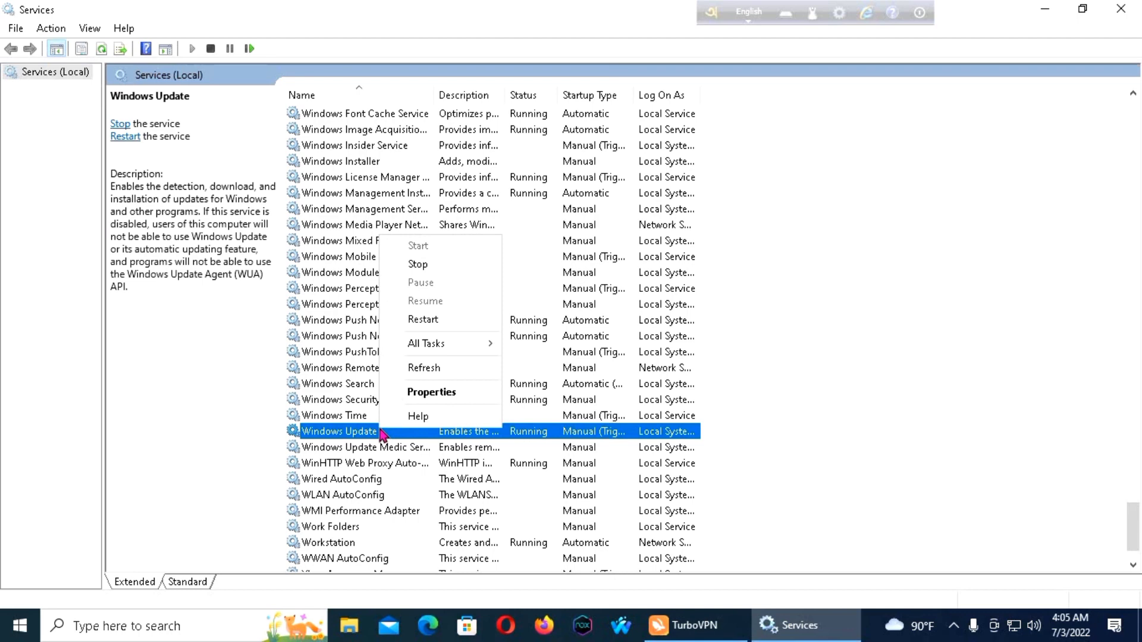
pyautogui.click(451, 392)
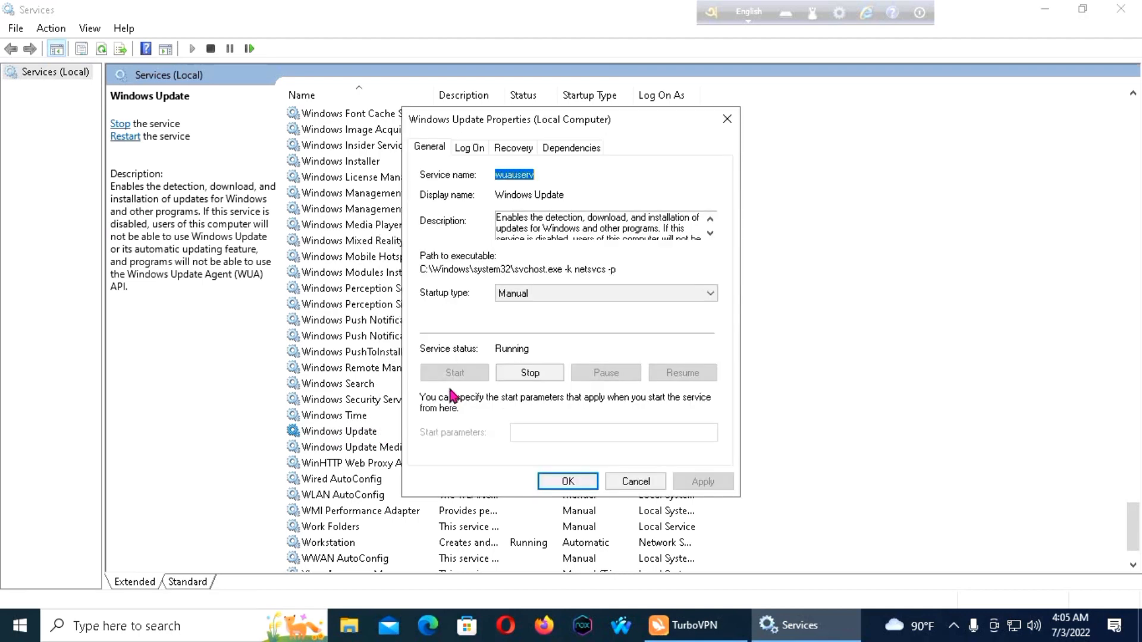
pyautogui.click(712, 293)
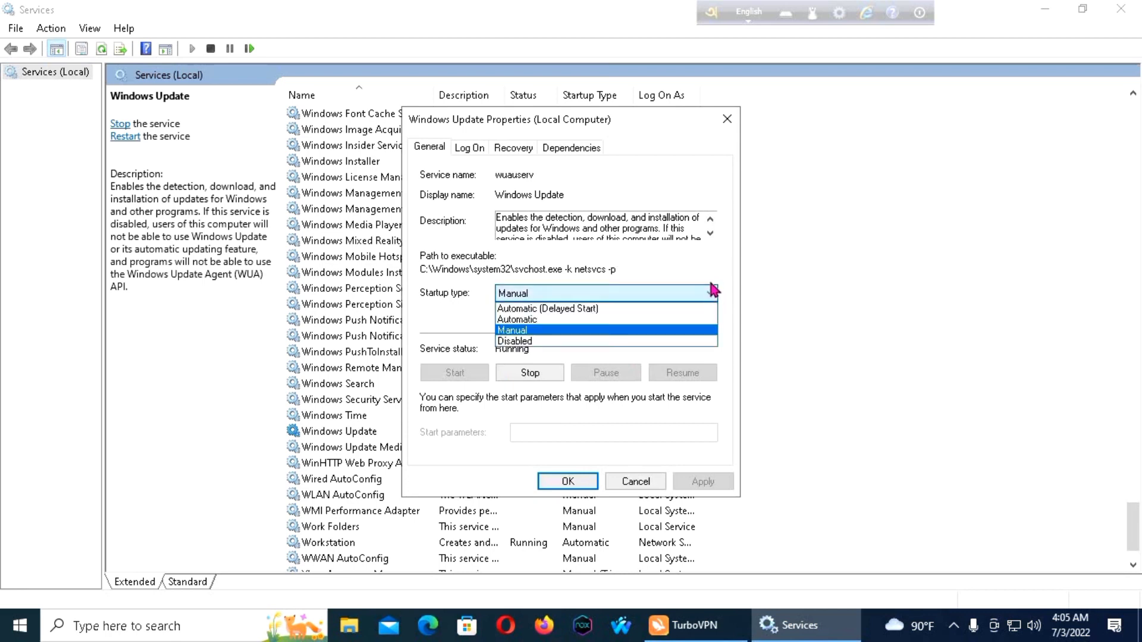
pyautogui.click(541, 342)
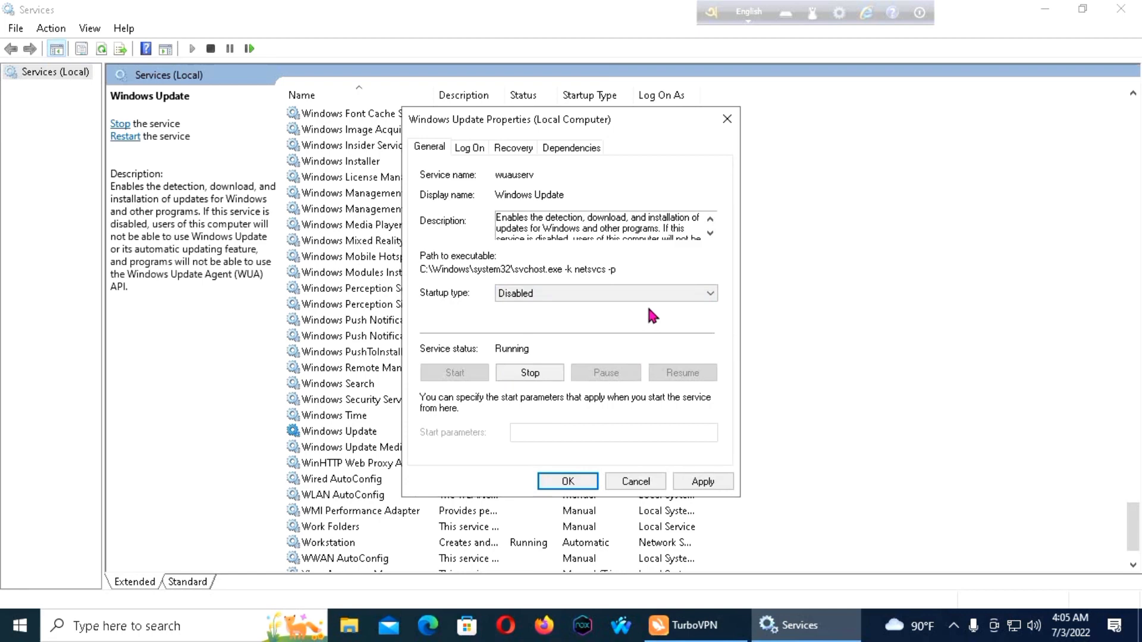
pyautogui.click(728, 119)
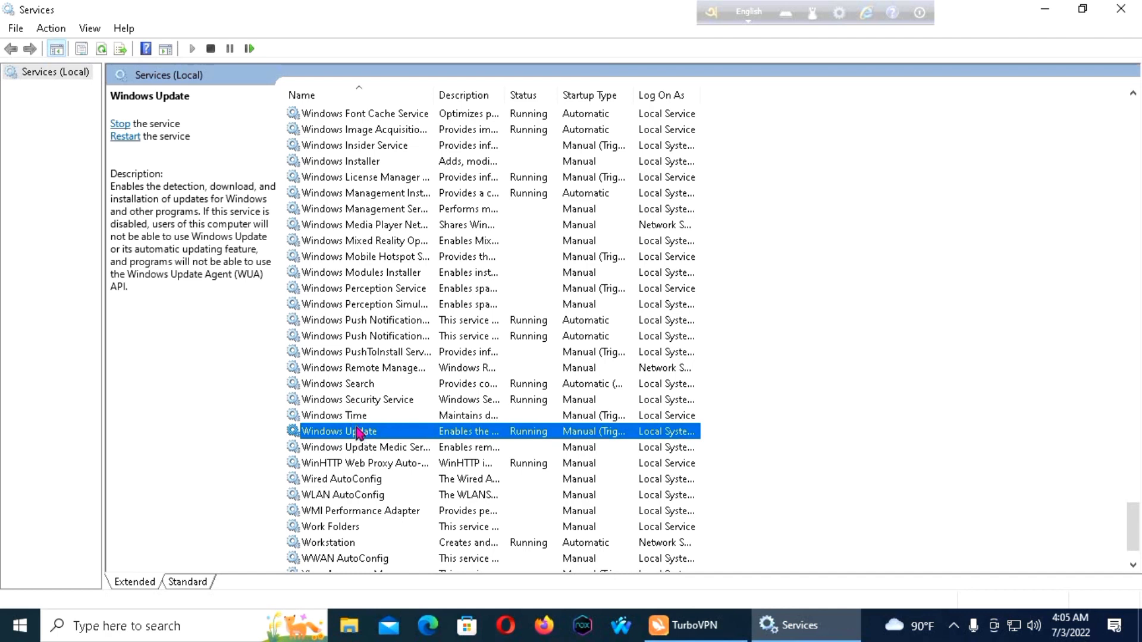
# Step: Set the Windows Update service's startup type to Disabled in its properties and save the change
pyautogui.rightClick(360, 433)
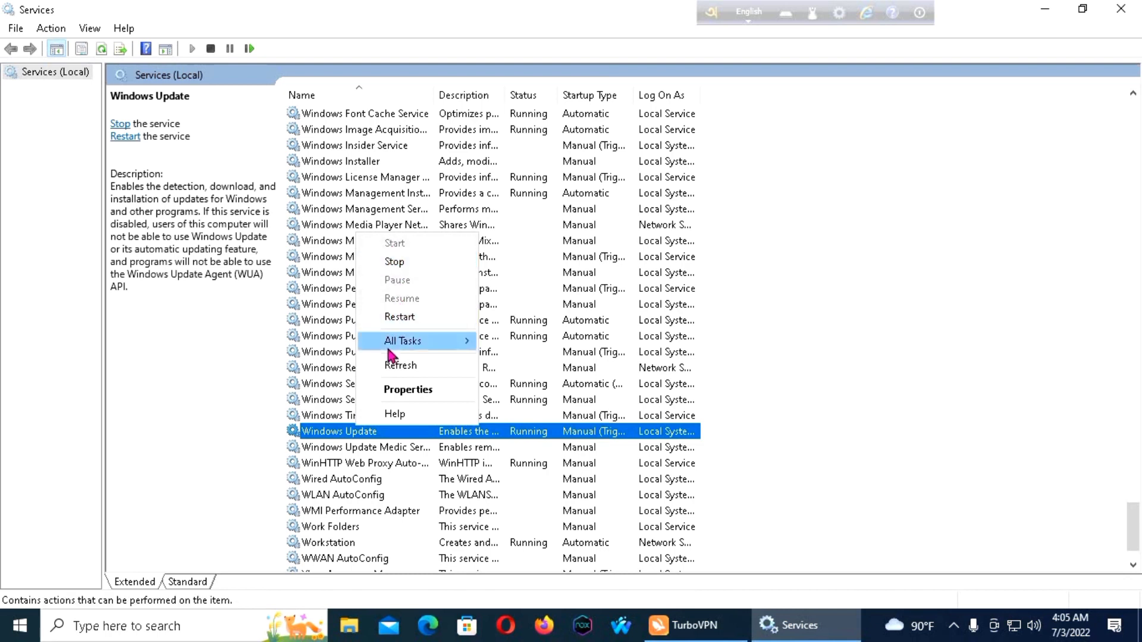
pyautogui.click(403, 392)
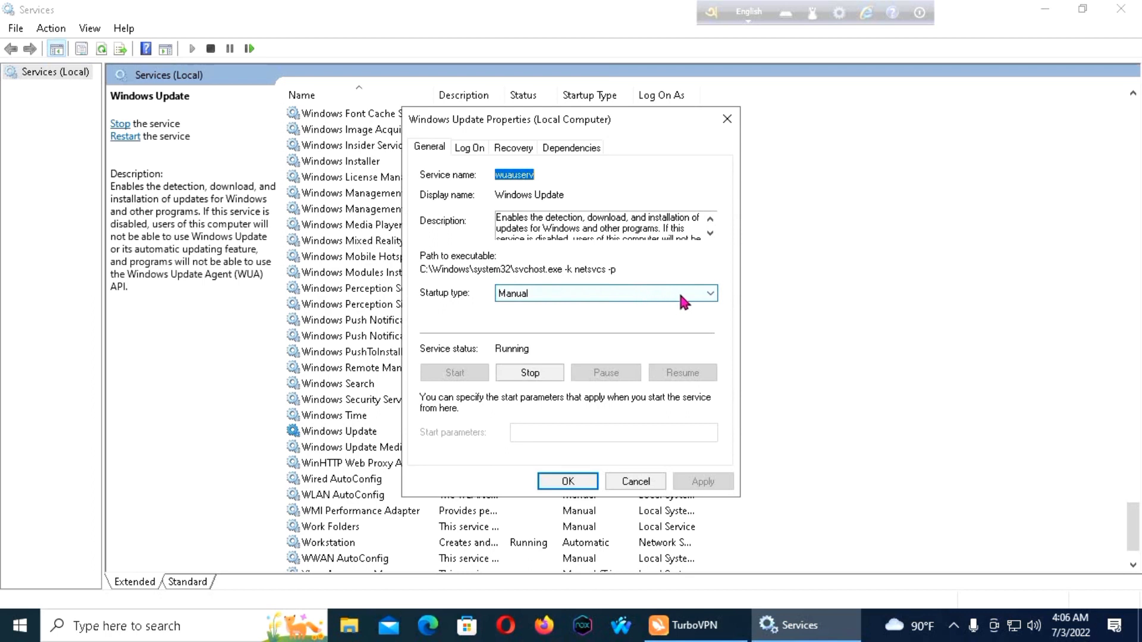
pyautogui.click(712, 294)
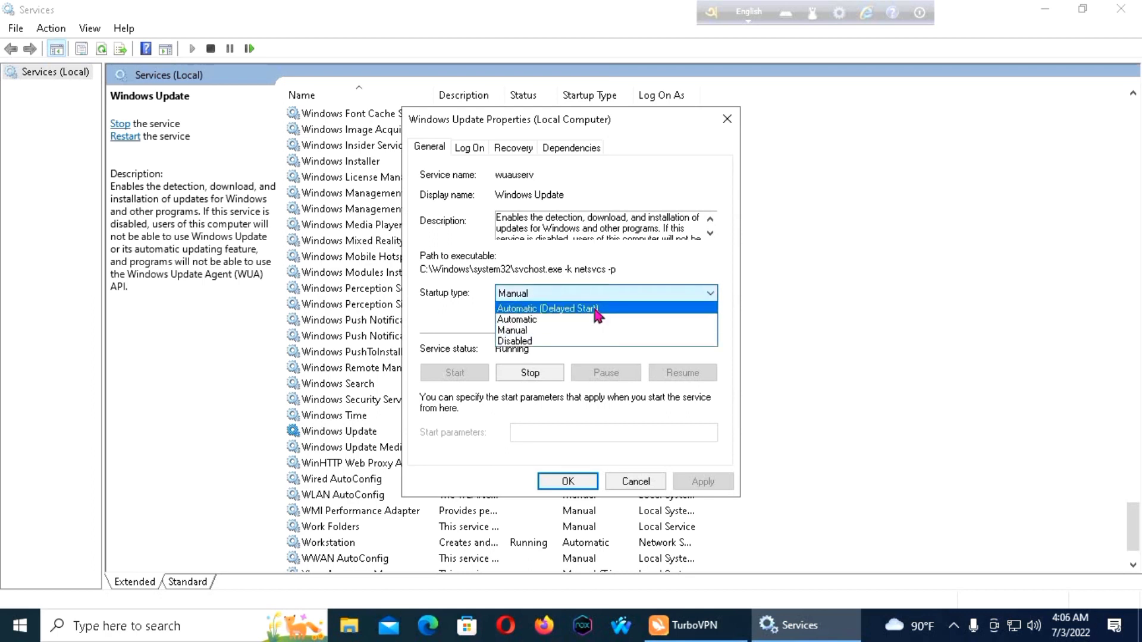
pyautogui.click(552, 342)
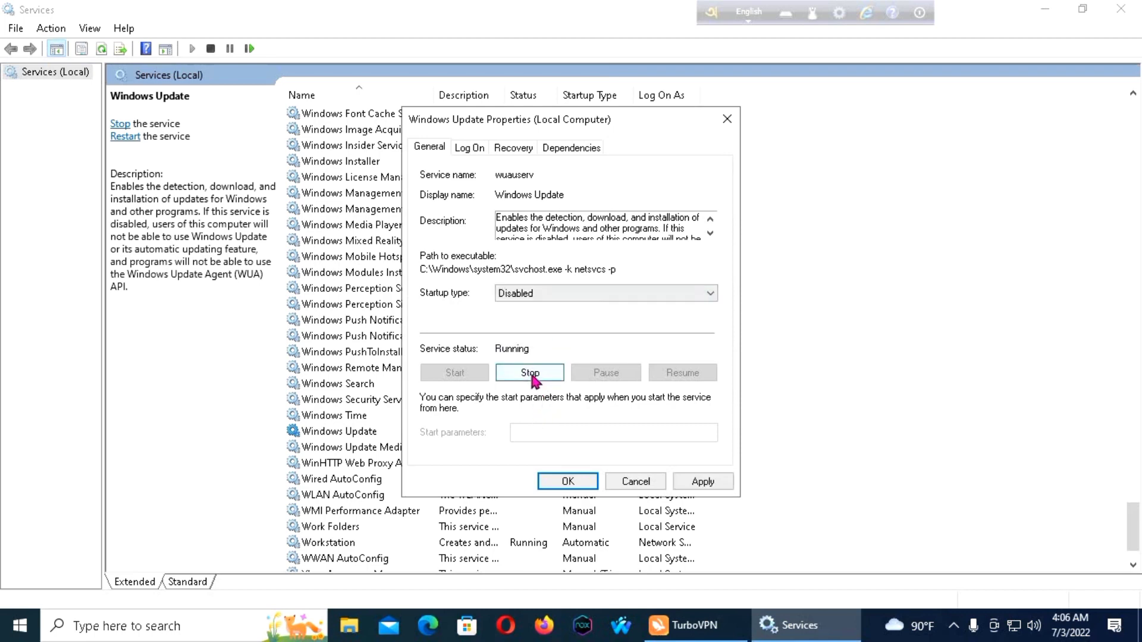
pyautogui.click(568, 480)
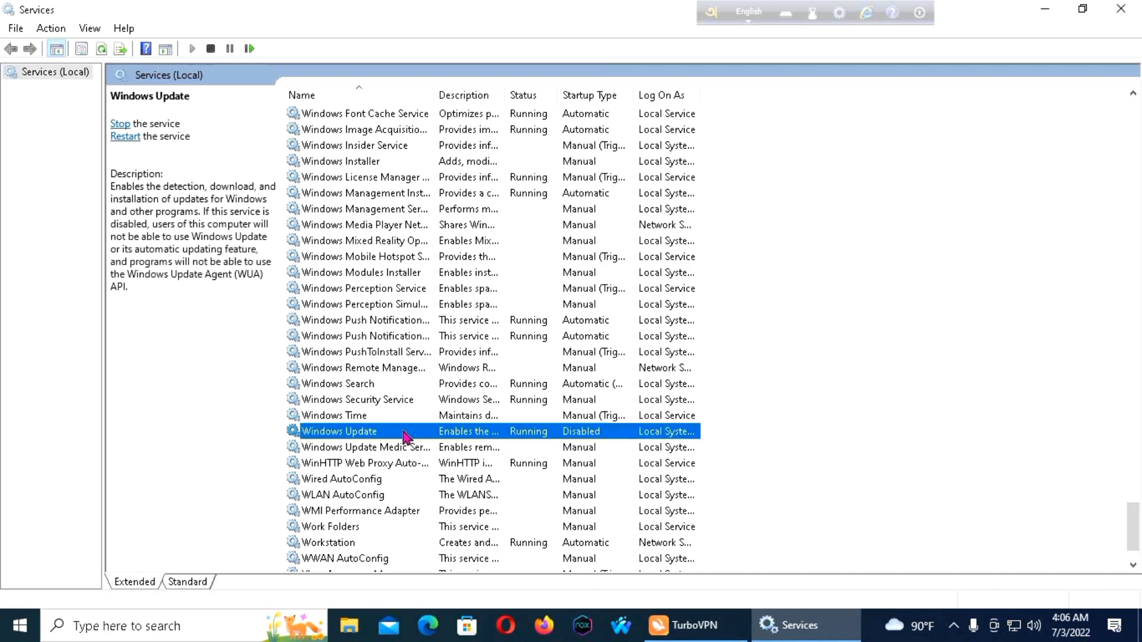
# Step: Reopen the Windows Update service's properties to check its startup type, and close the properties and the Services console
pyautogui.rightClick(402, 436)
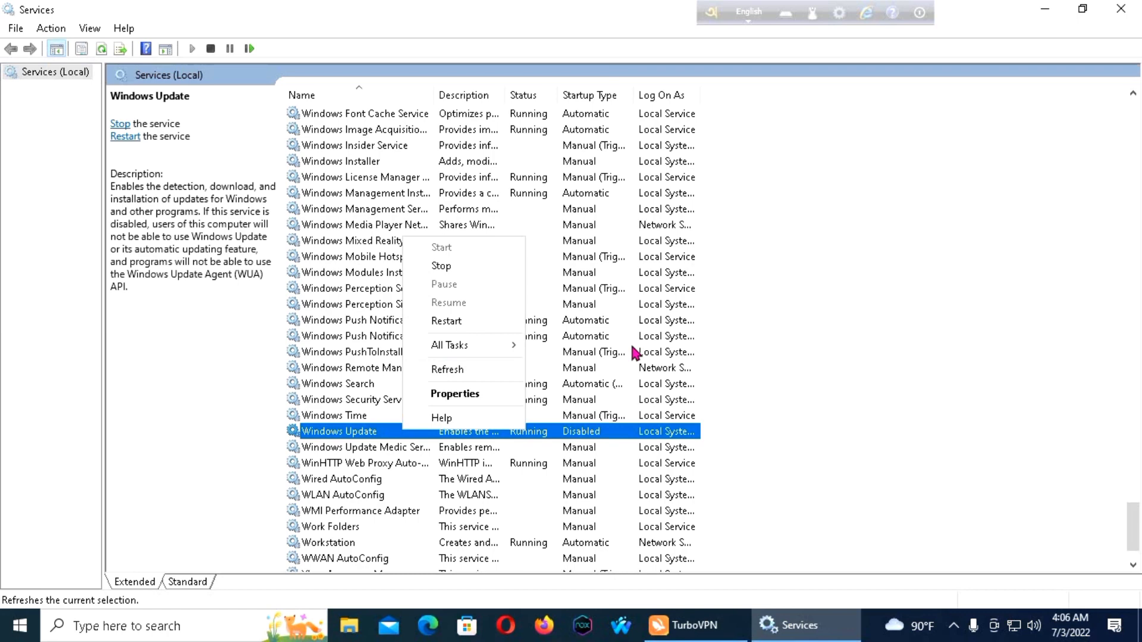
pyautogui.click(369, 428)
pyautogui.rightClick(369, 428)
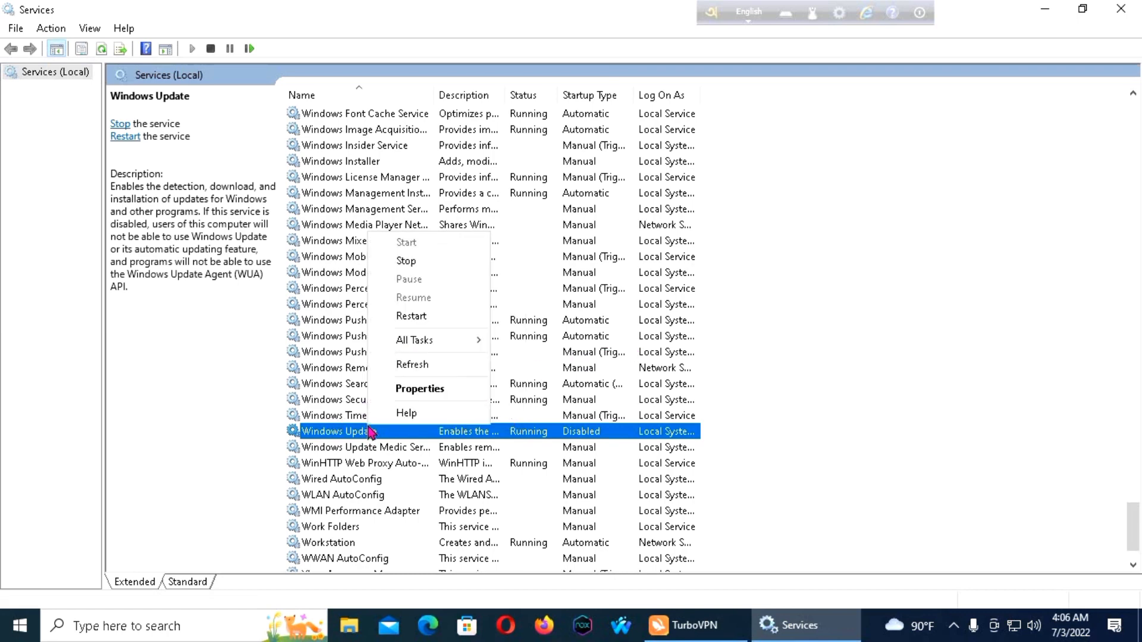
pyautogui.click(417, 390)
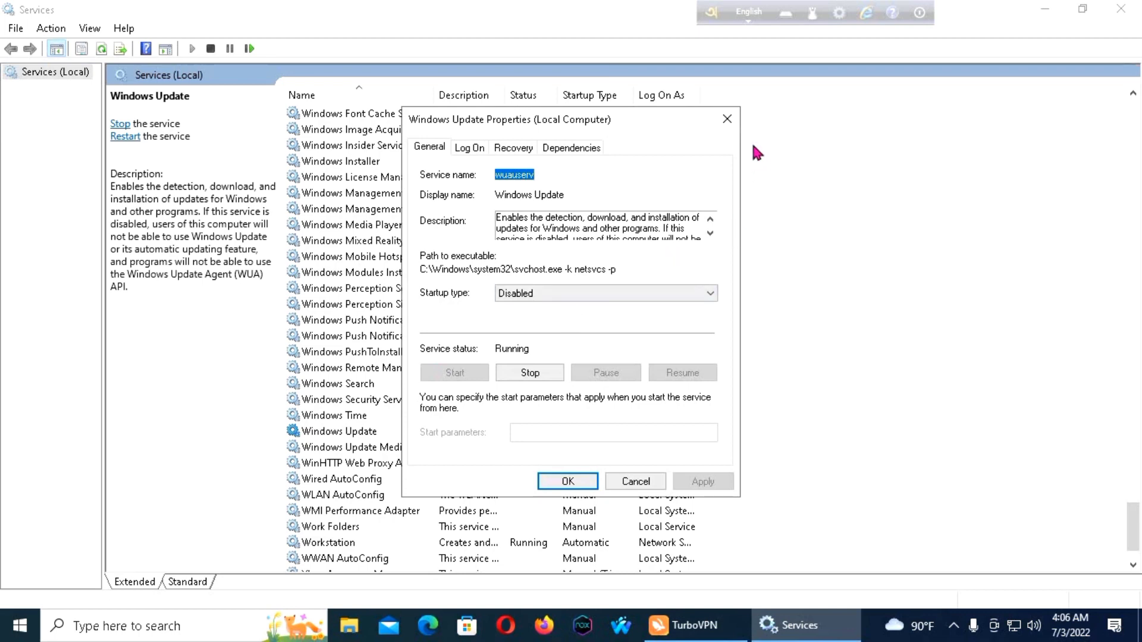
pyautogui.click(727, 119)
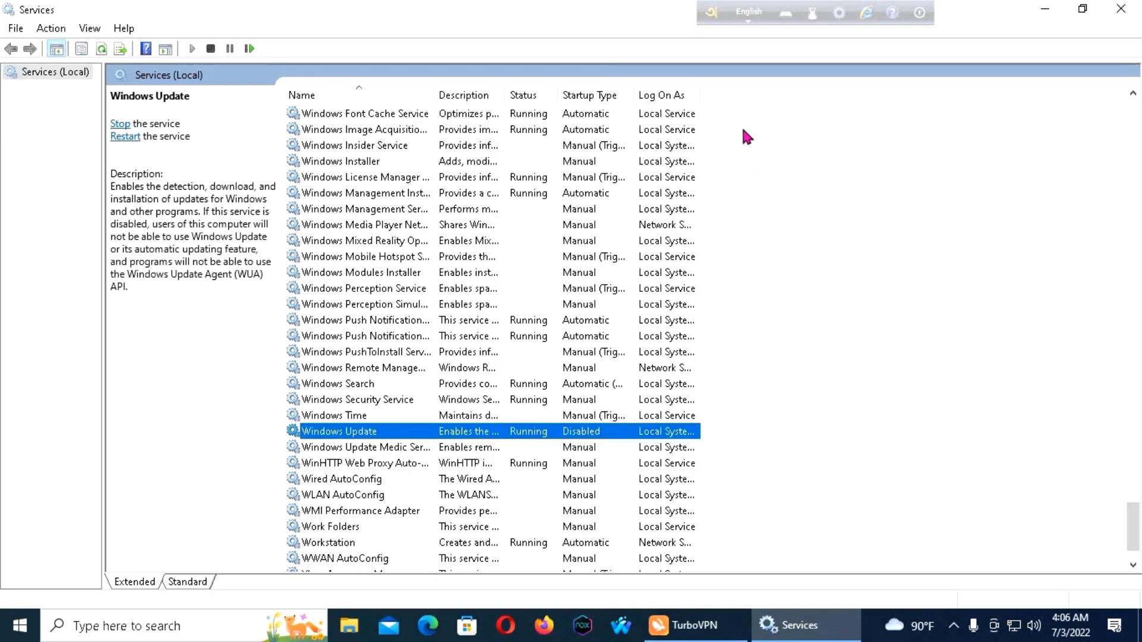
pyautogui.click(1126, 11)
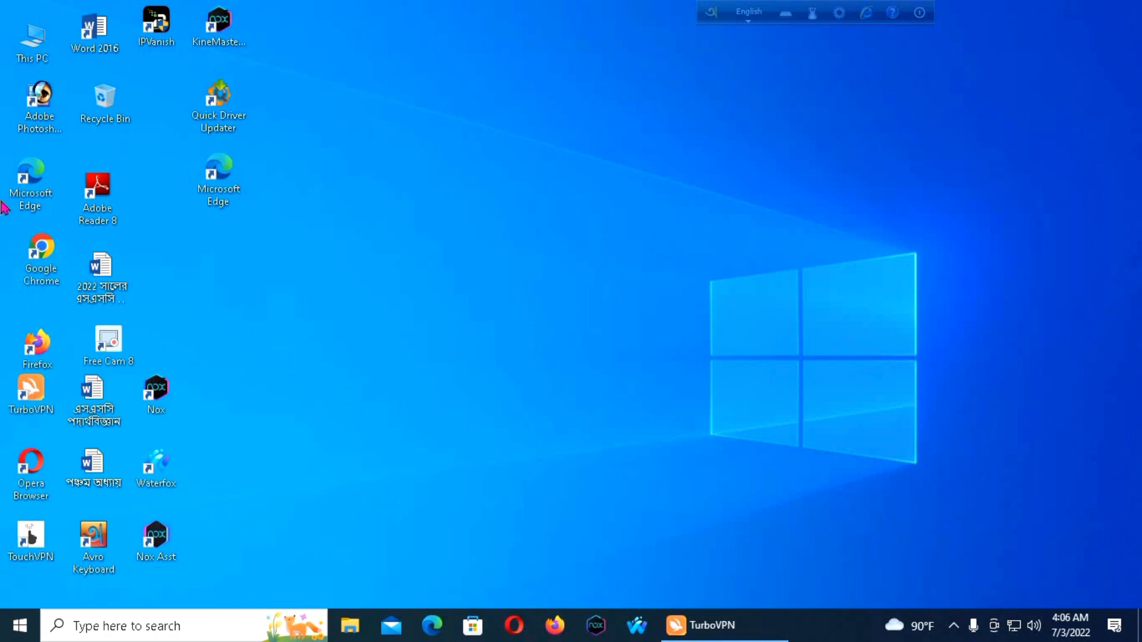
# Step: Reopen the Run dialog, replace the previous entry with temp and open the Windows Temp folder
pyautogui.click(92, 626)
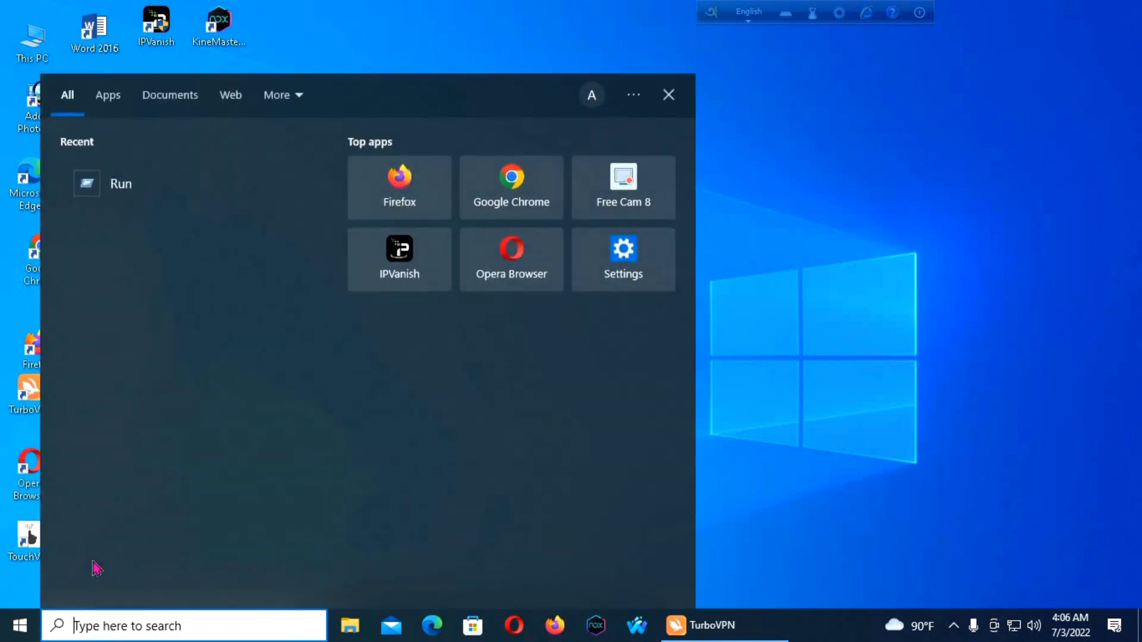
pyautogui.click(127, 187)
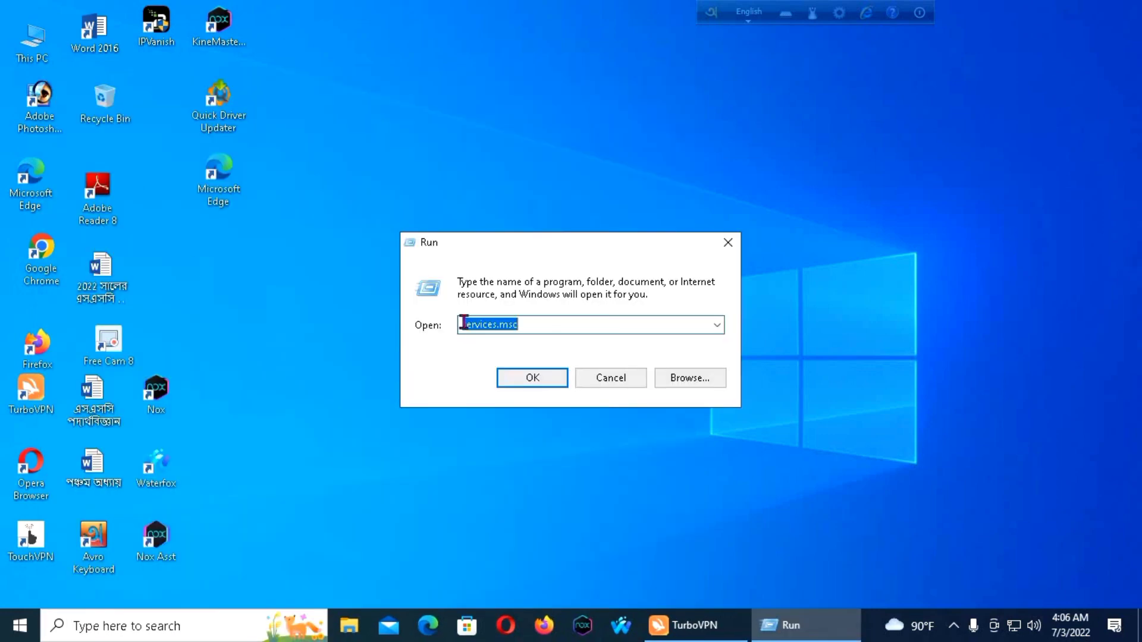
pyautogui.click(534, 322)
pyautogui.press('BackSpace')
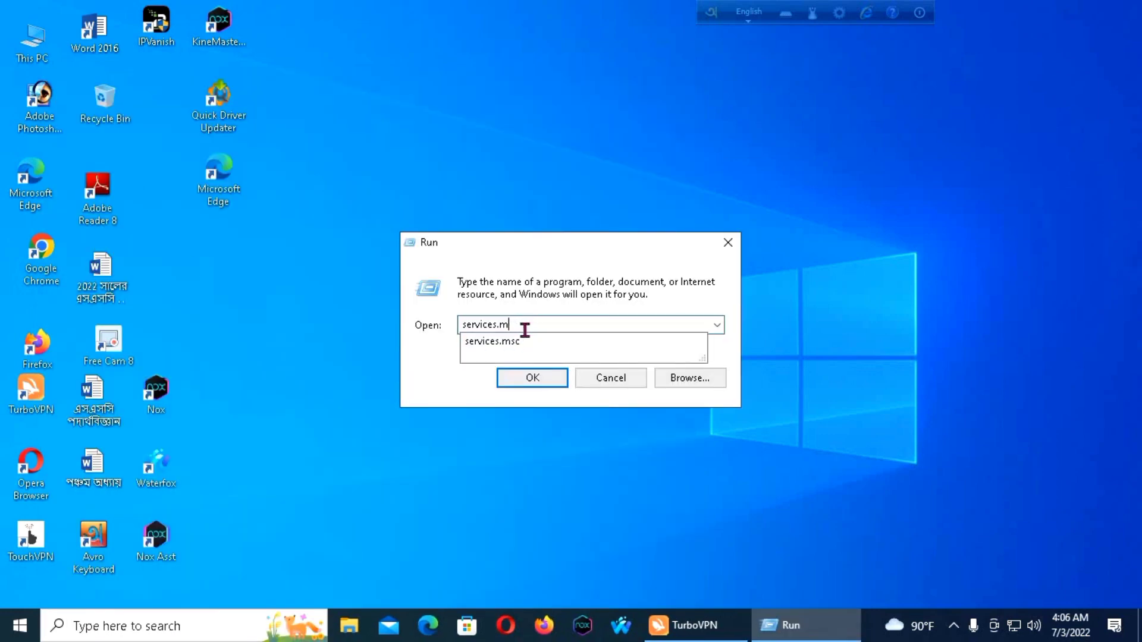
pyautogui.press('BackSpace')
pyautogui.press('BackSpace')
pyautogui.press('BackSpace')
pyautogui.press('BackSpace')
pyautogui.press('BackSpace')
pyautogui.press('BackSpace')
pyautogui.press('BackSpace')
pyautogui.press('BackSpace')
pyautogui.press('BackSpace')
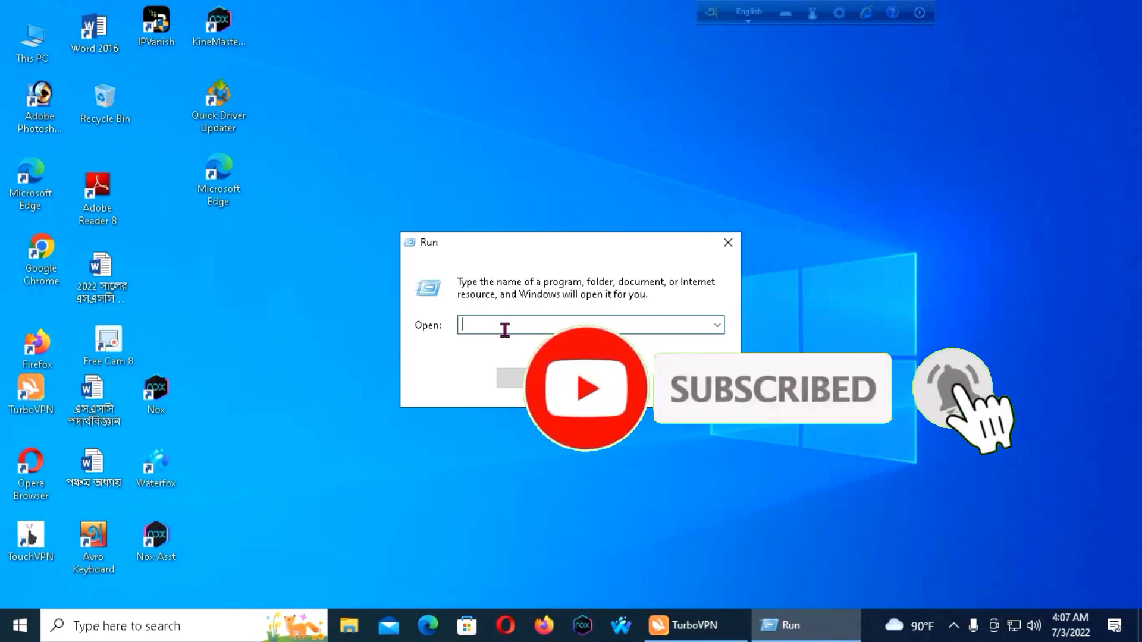
pyautogui.write('t')
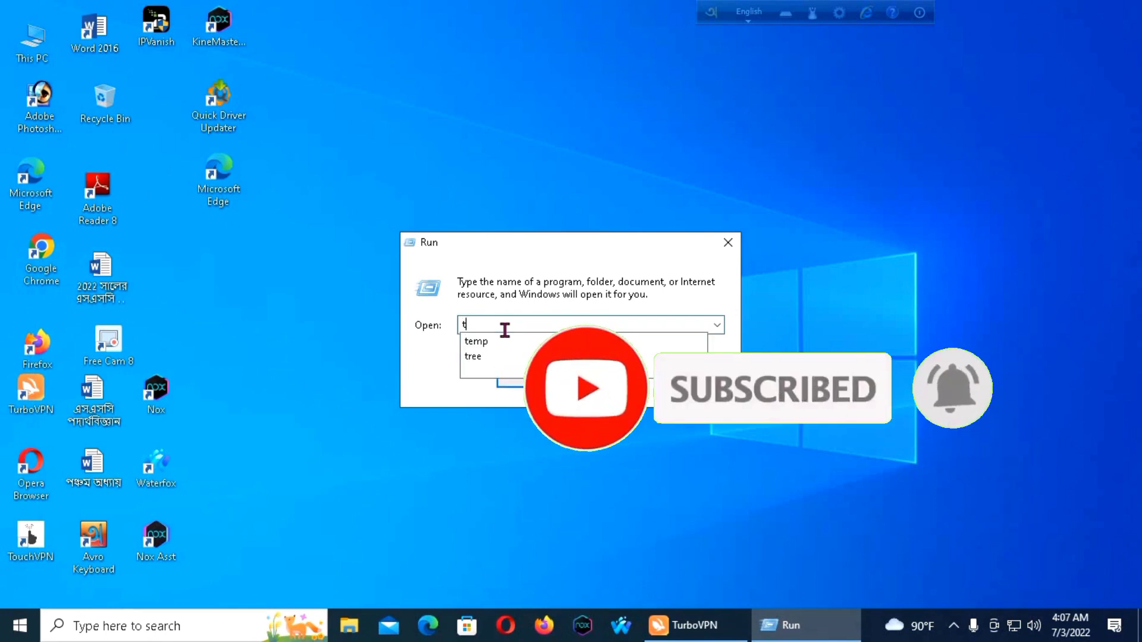
pyautogui.write('emp')
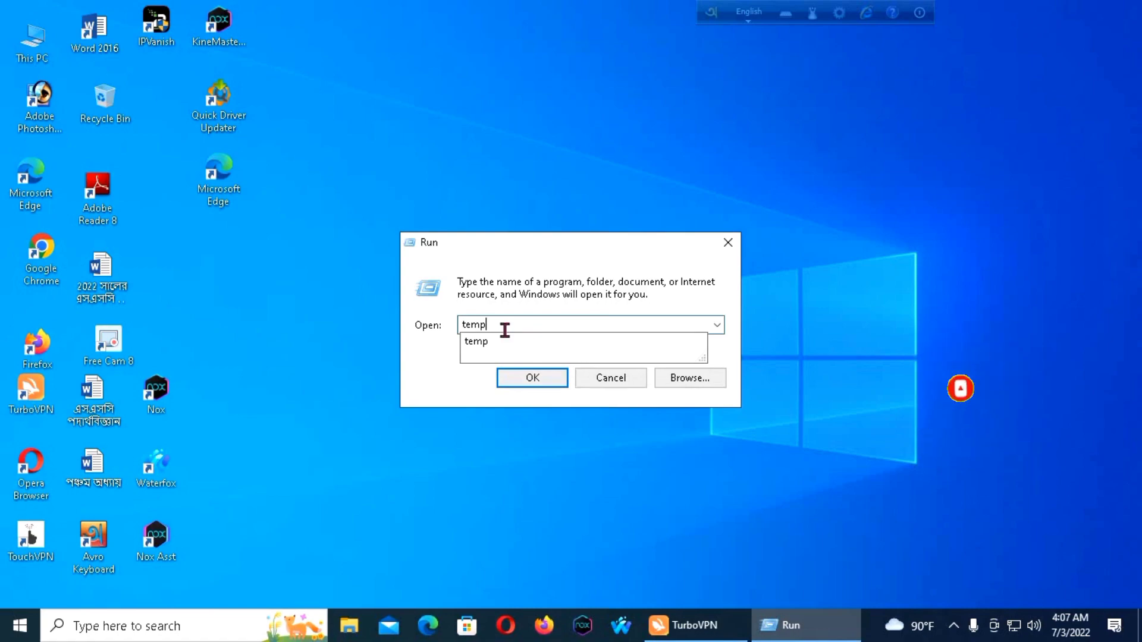
pyautogui.click(512, 344)
pyautogui.click(533, 378)
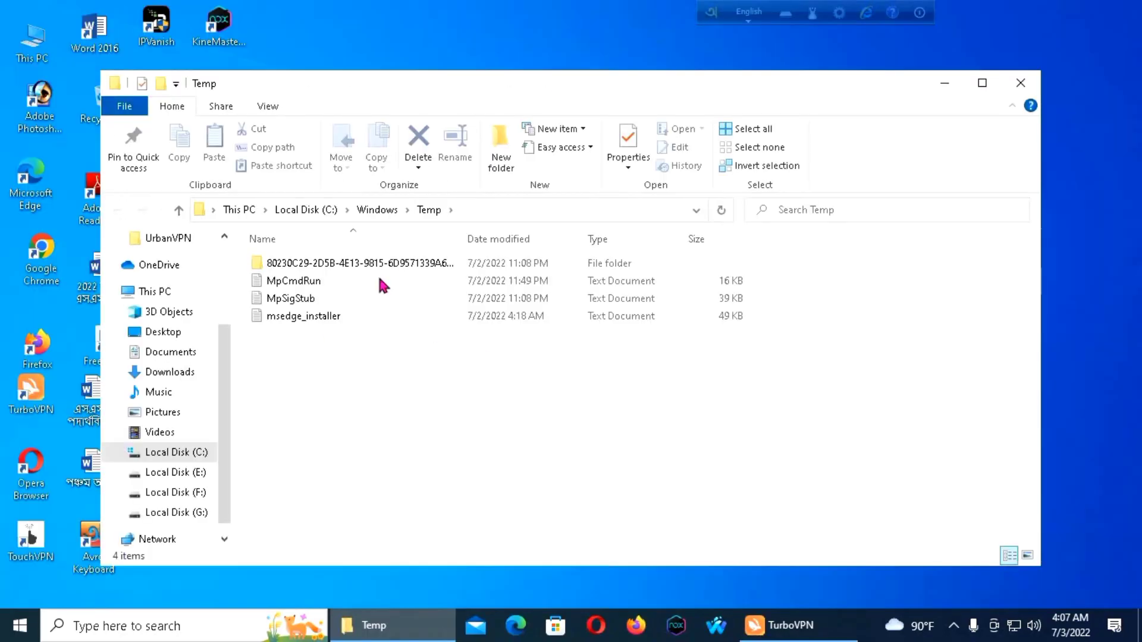
# Step: Maximize the Windows Temp folder window, delete all of the folder's contents and close it
pyautogui.click(982, 82)
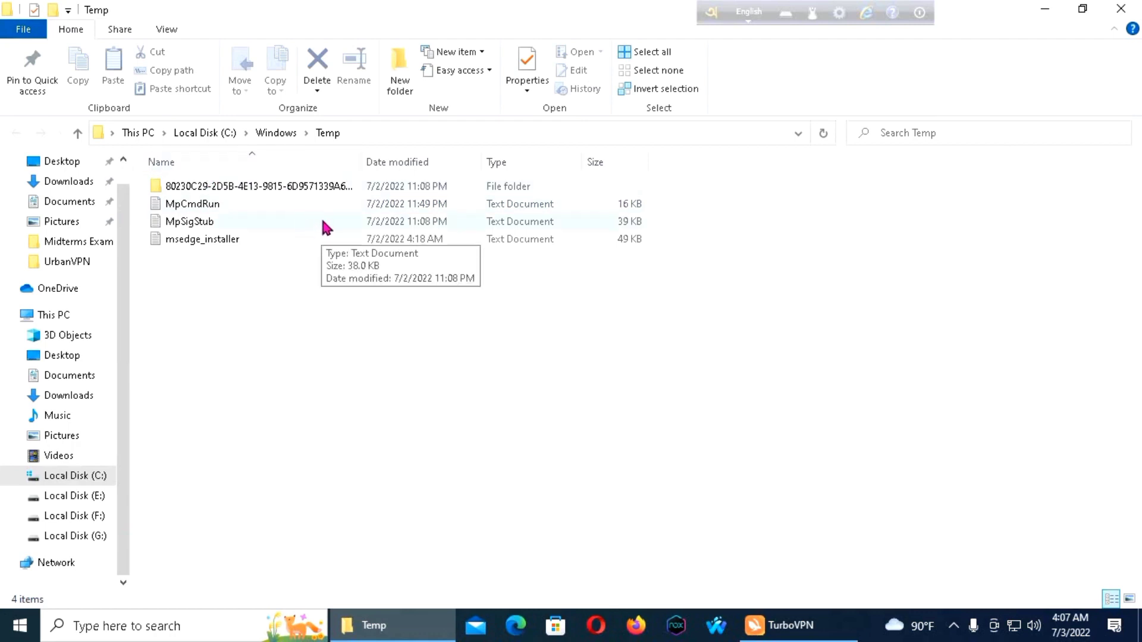
pyautogui.hotkey('ctrl', 'a')
pyautogui.rightClick(302, 204)
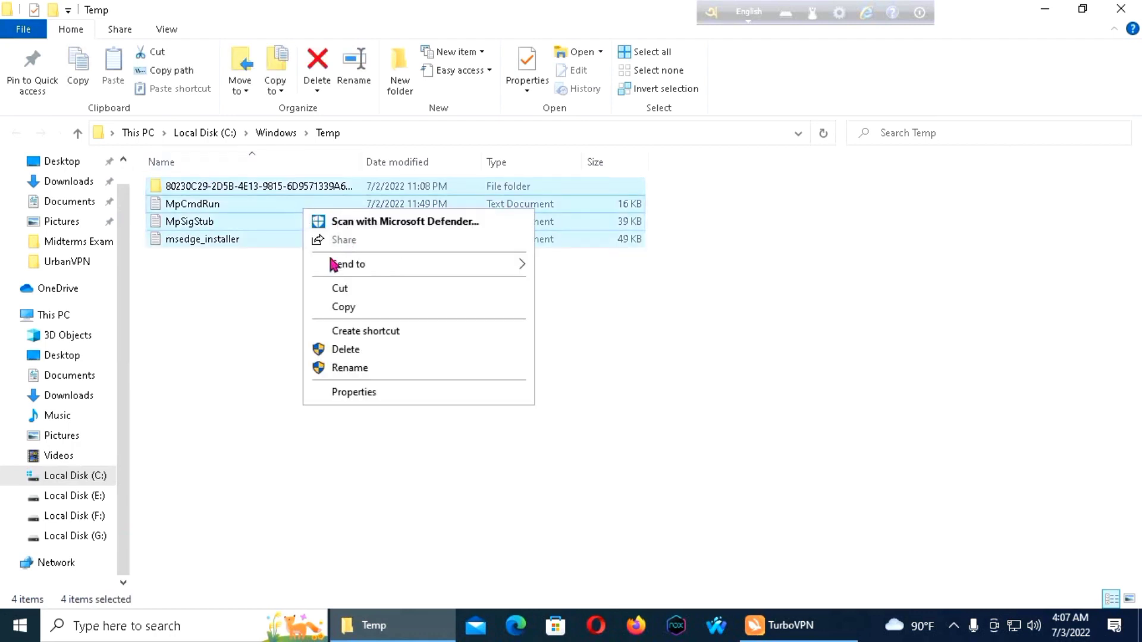
pyautogui.click(340, 346)
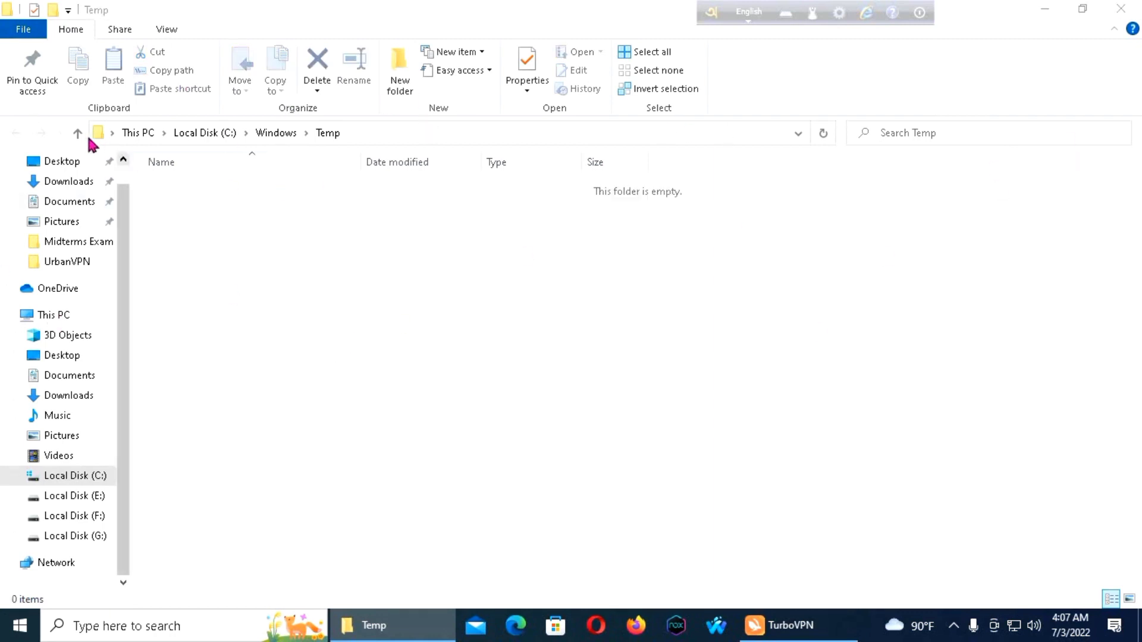
pyautogui.click(1120, 9)
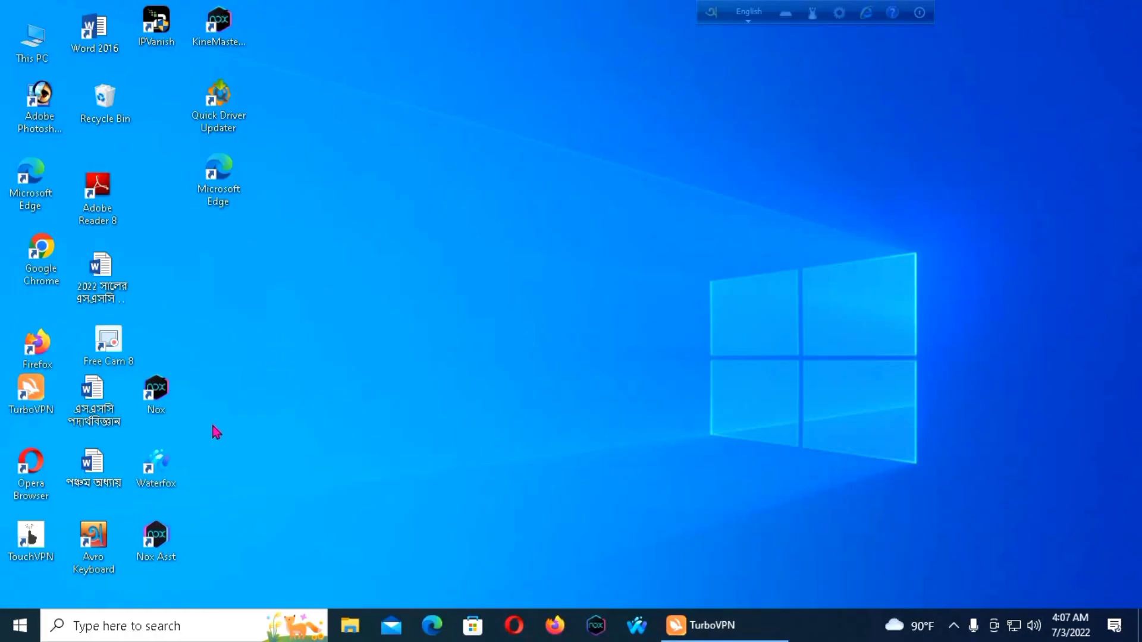
# Step: Reopen the Run dialog, replace the previous entry with %temp% and open the user's local Temp folder
pyautogui.click(158, 626)
pyautogui.click(128, 191)
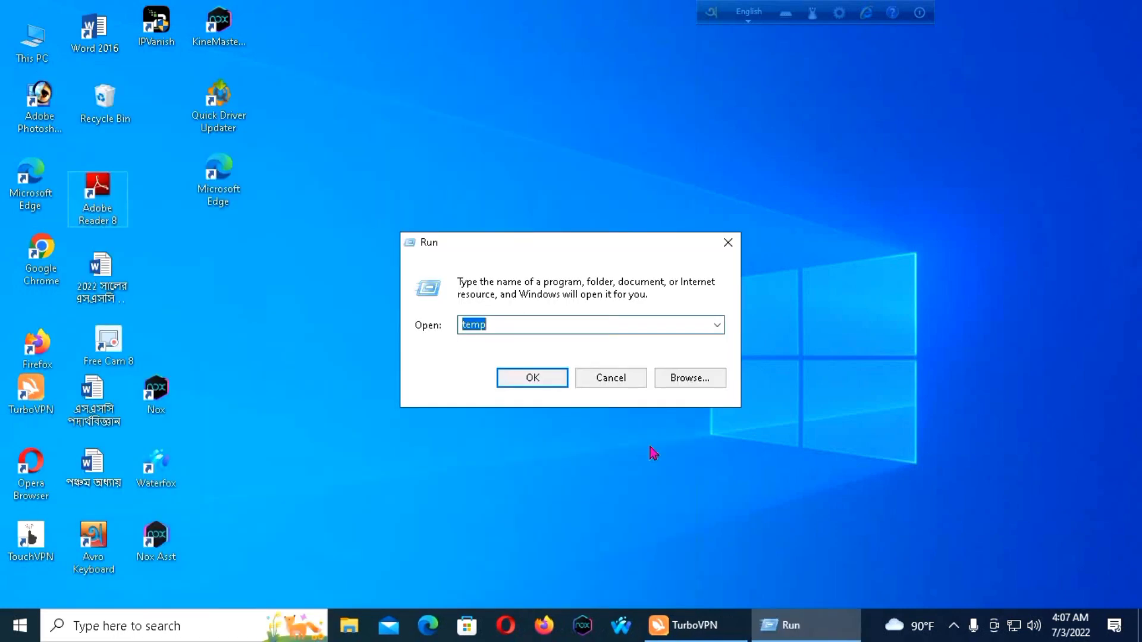
pyautogui.click(494, 324)
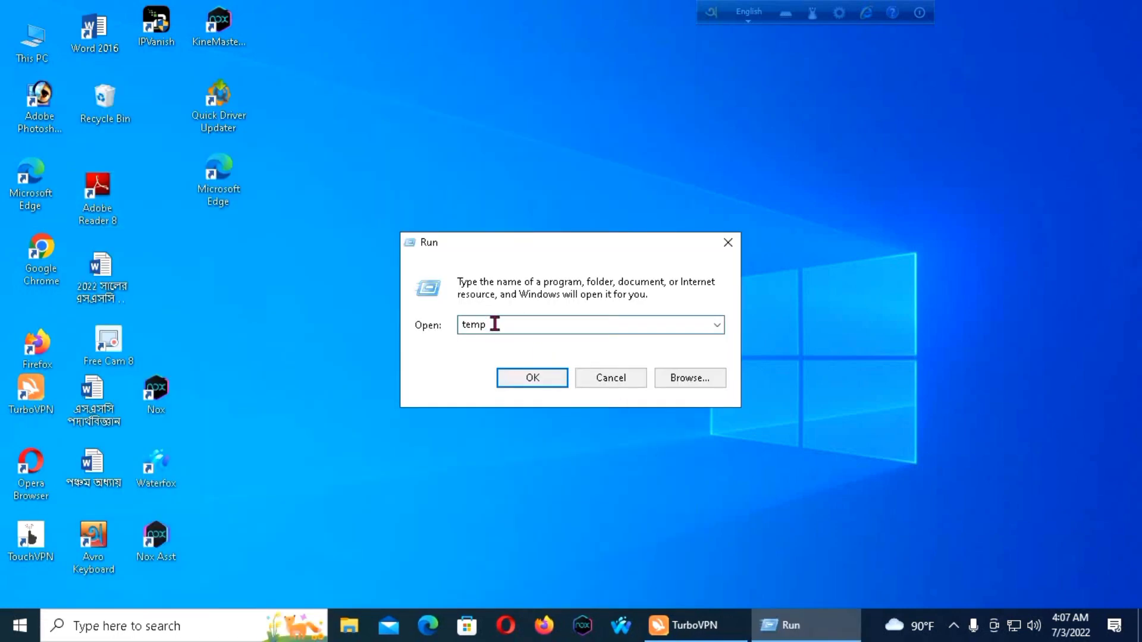
pyautogui.press('BackSpace')
pyautogui.press('BackSpace')
pyautogui.press('BackSpace')
pyautogui.press('BackSpace')
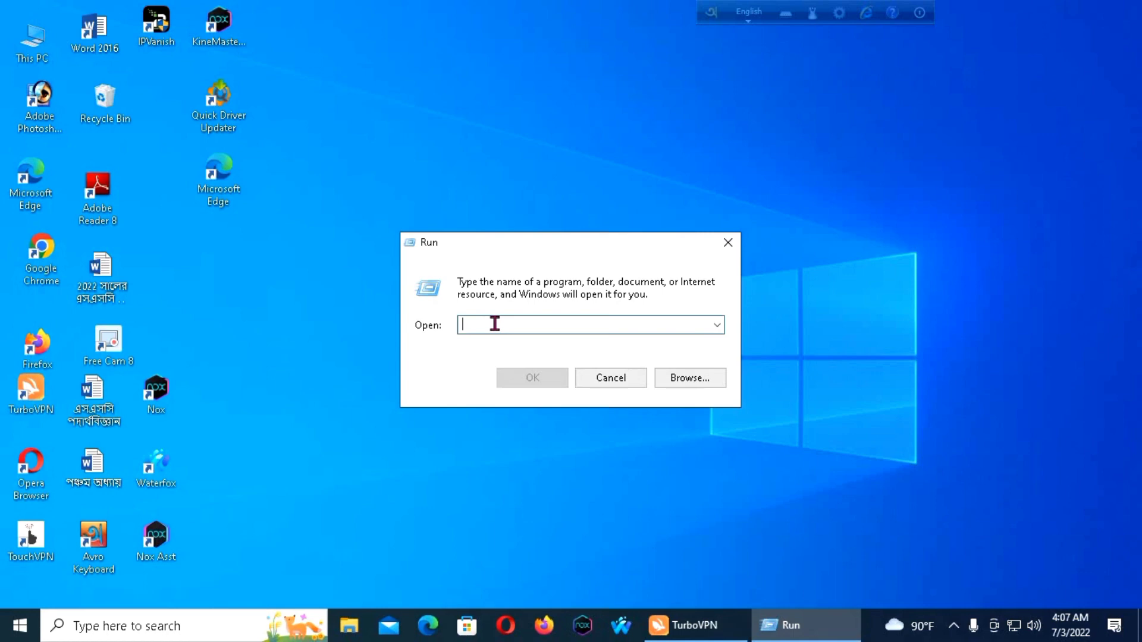
pyautogui.write('%')
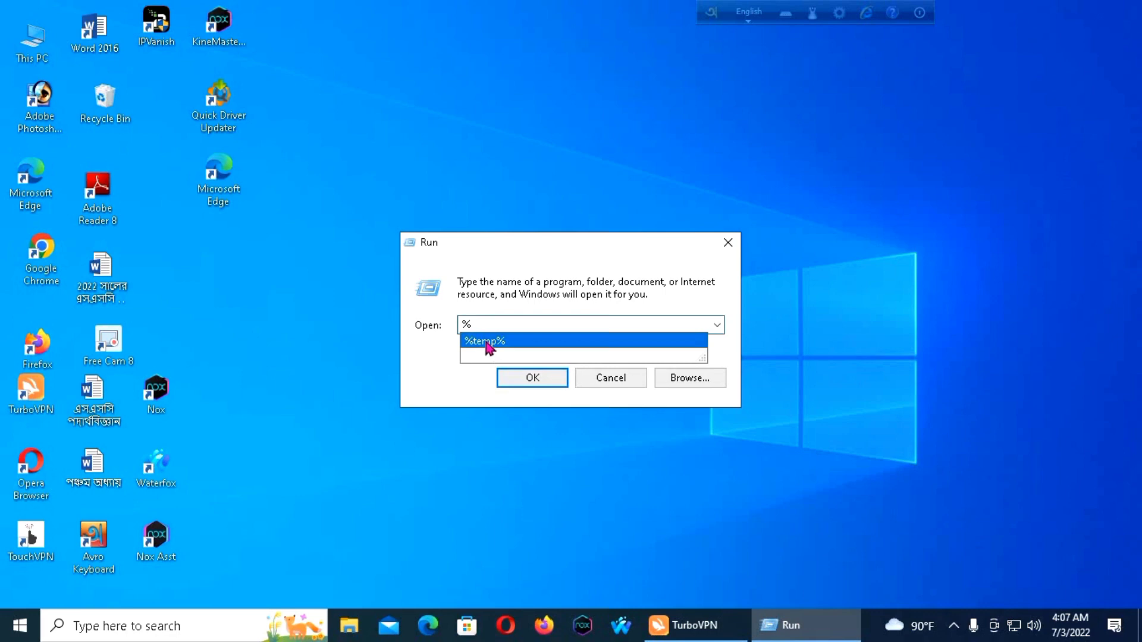
pyautogui.click(498, 344)
pyautogui.click(542, 384)
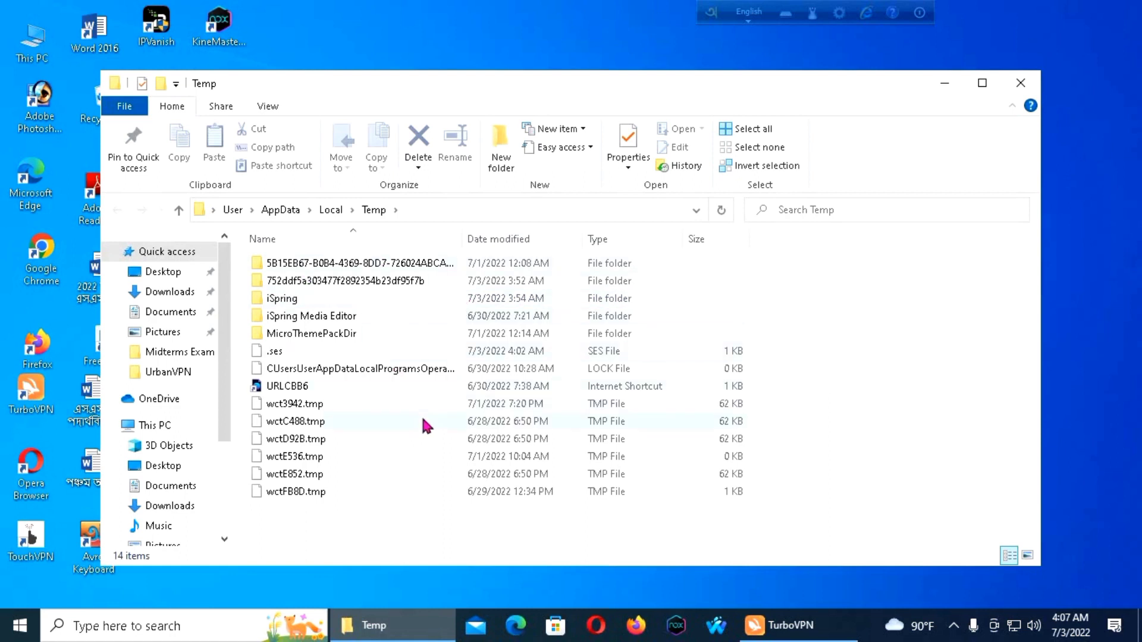
# Step: Delete all files and folders in the user's AppData Local Temp folder and close its window
pyautogui.hotkey('ctrl', 'a')
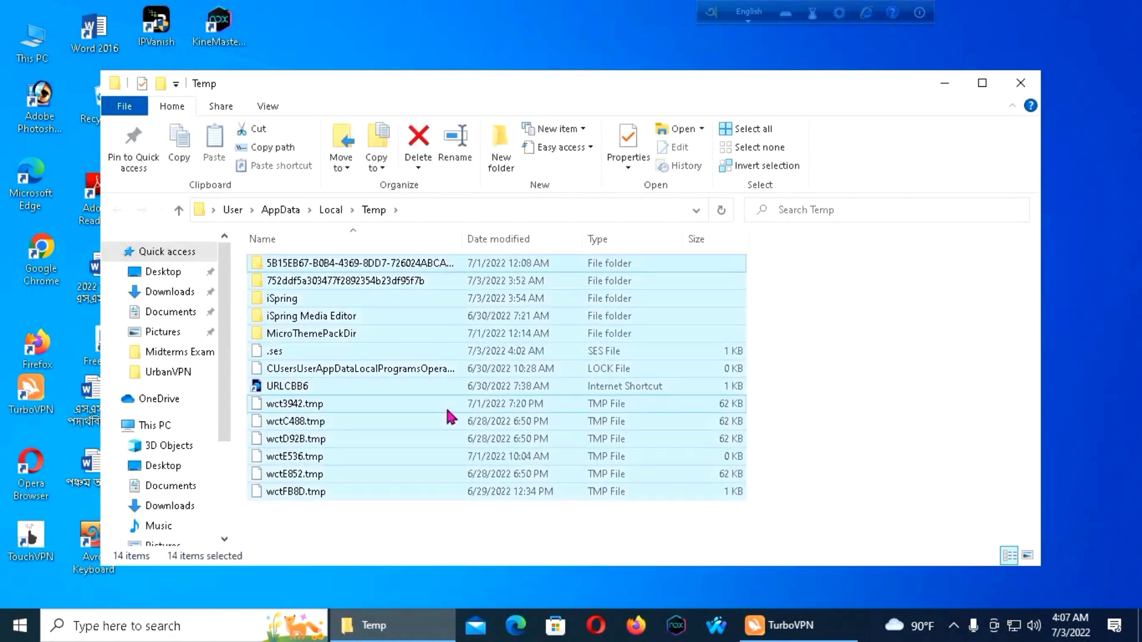
pyautogui.rightClick(405, 397)
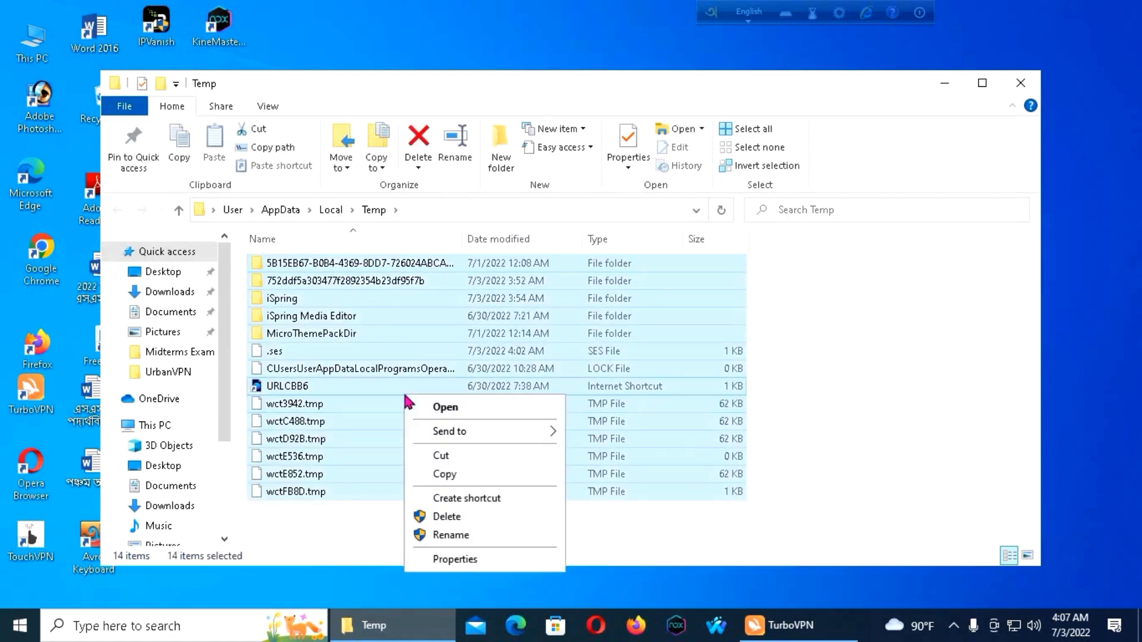
pyautogui.click(449, 517)
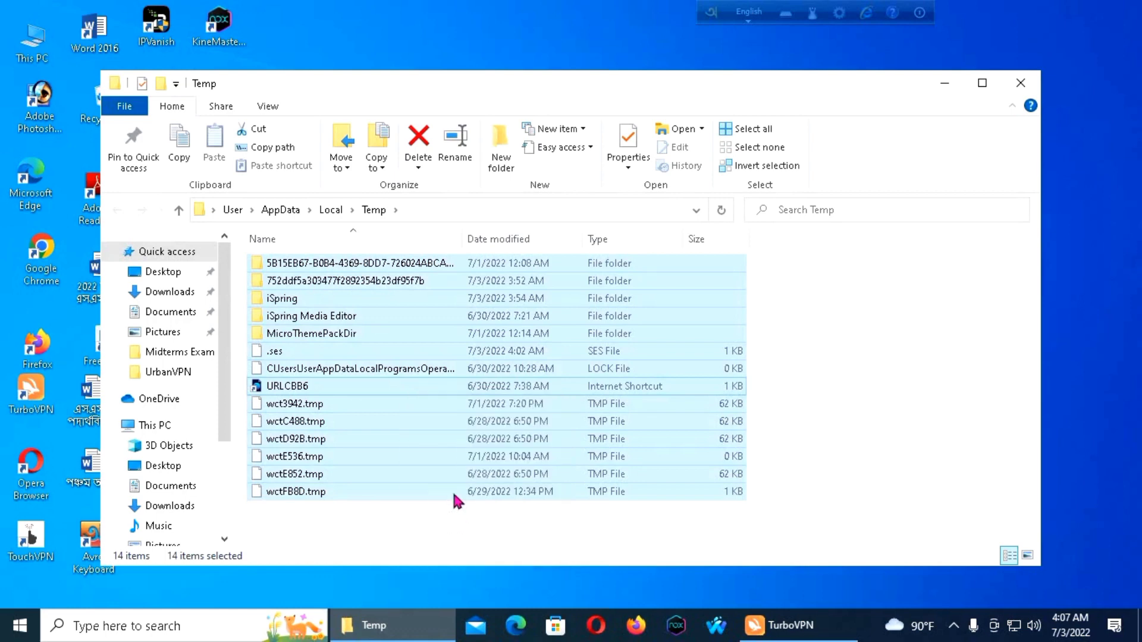
pyautogui.click(1022, 87)
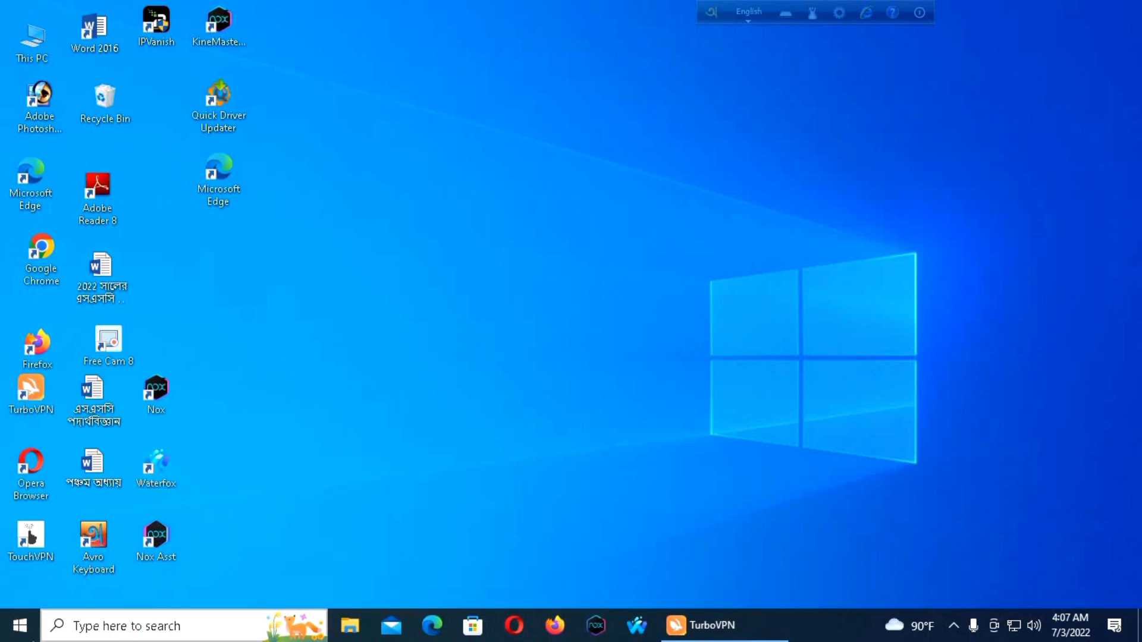
# Step: Reopen the Run dialog, replace the previous entry with prefetch and open the Windows Prefetch folder, granting permanent access to it
pyautogui.click(23, 630)
pyautogui.click(760, 395)
pyautogui.click(100, 624)
pyautogui.click(122, 190)
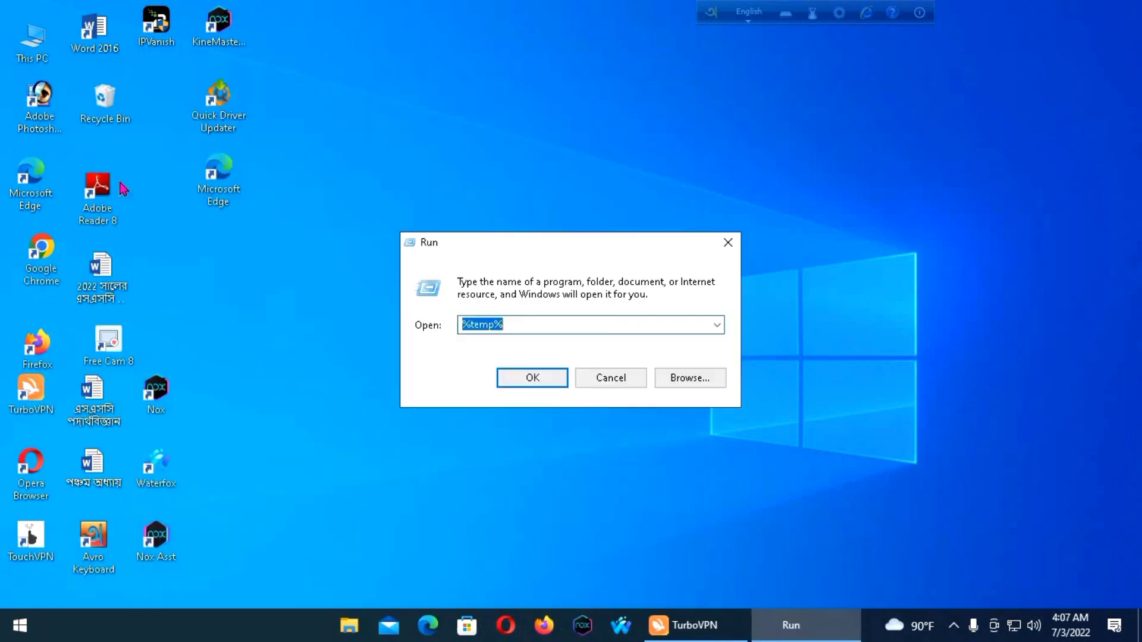
pyautogui.click(508, 324)
pyautogui.press('BackSpace')
pyautogui.press('BackSpace')
pyautogui.press('BackSpace')
pyautogui.press('BackSpace')
pyautogui.press('BackSpace')
pyautogui.press('BackSpace')
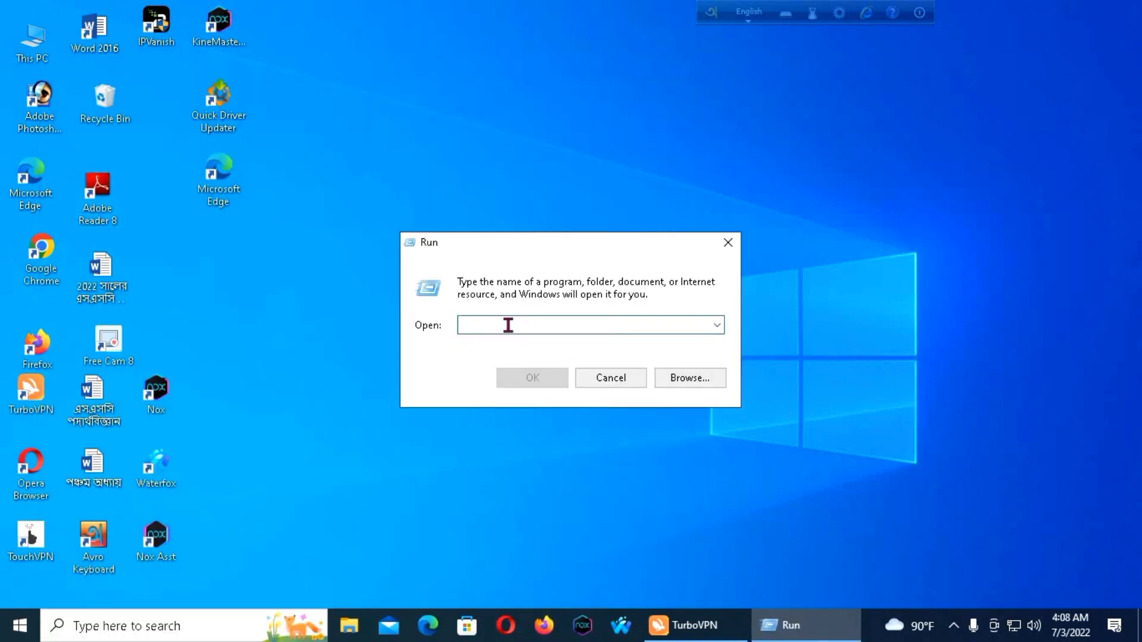
pyautogui.write('p')
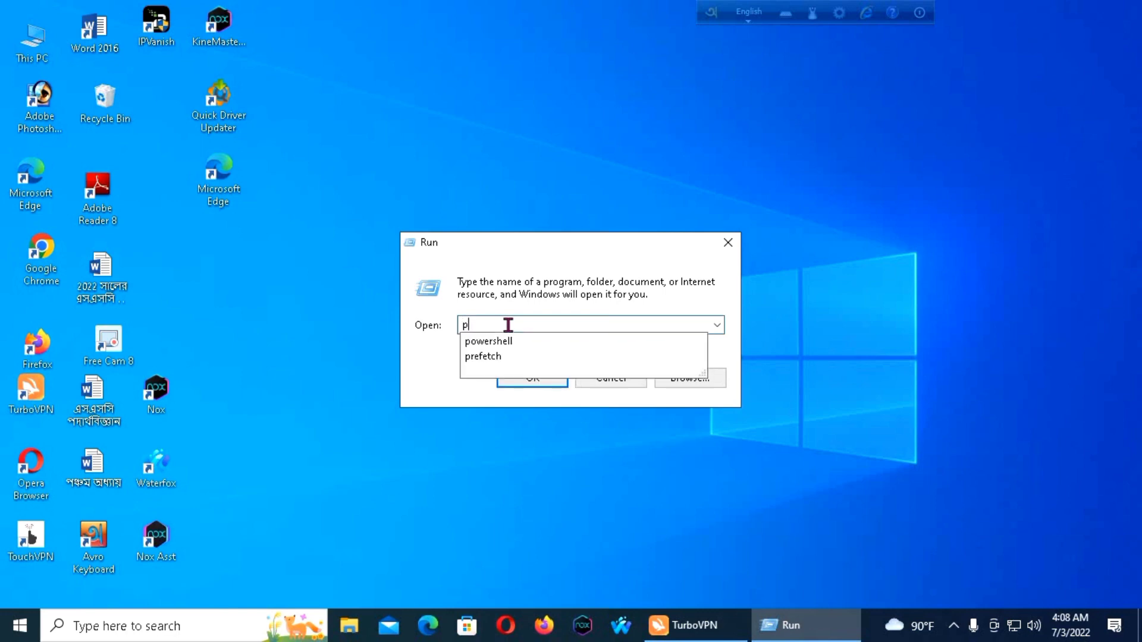
pyautogui.write('re')
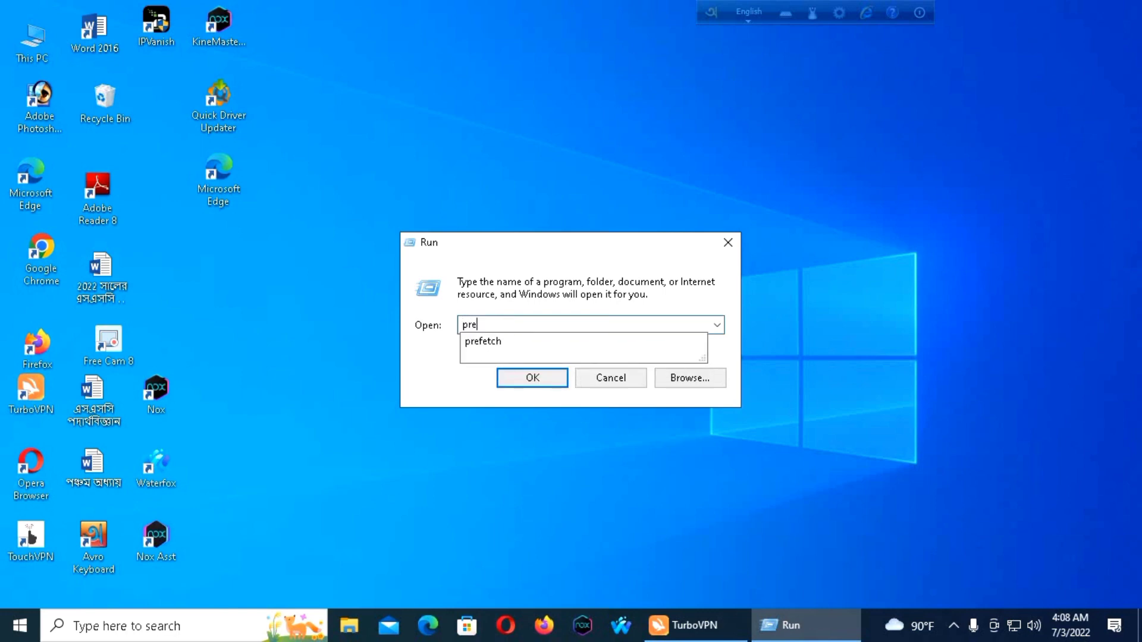
pyautogui.click(489, 342)
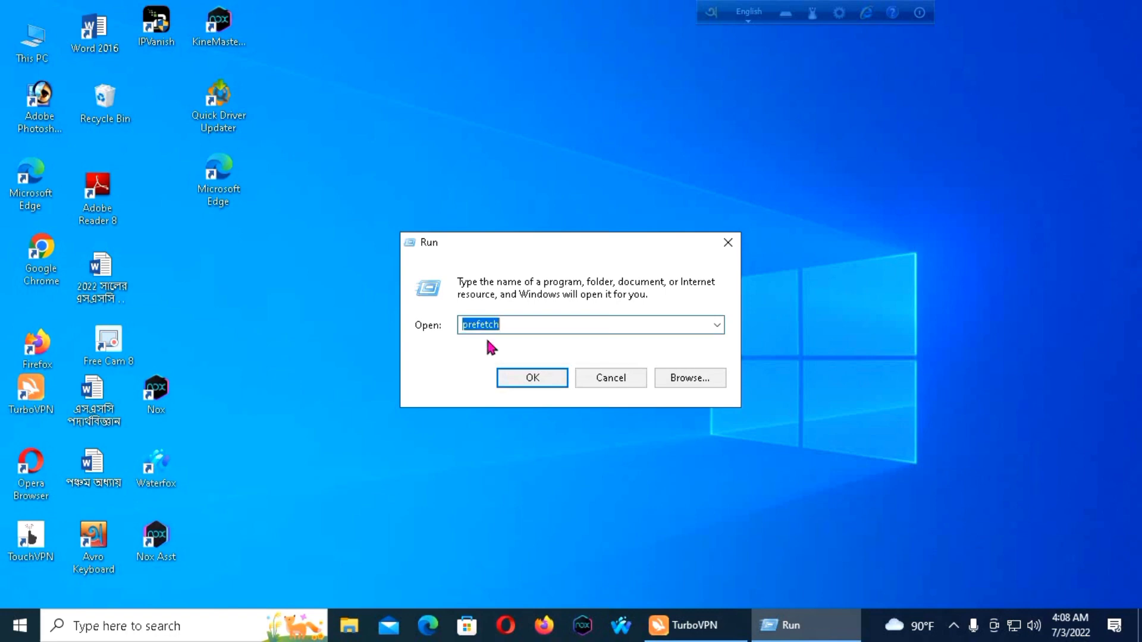
pyautogui.click(540, 377)
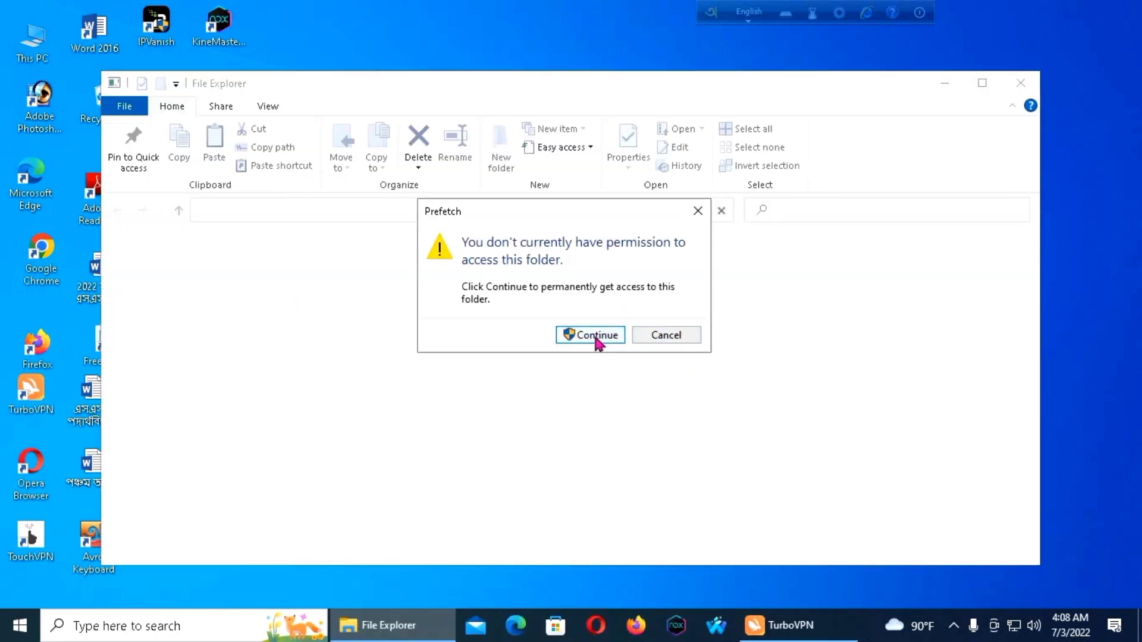
pyautogui.click(596, 338)
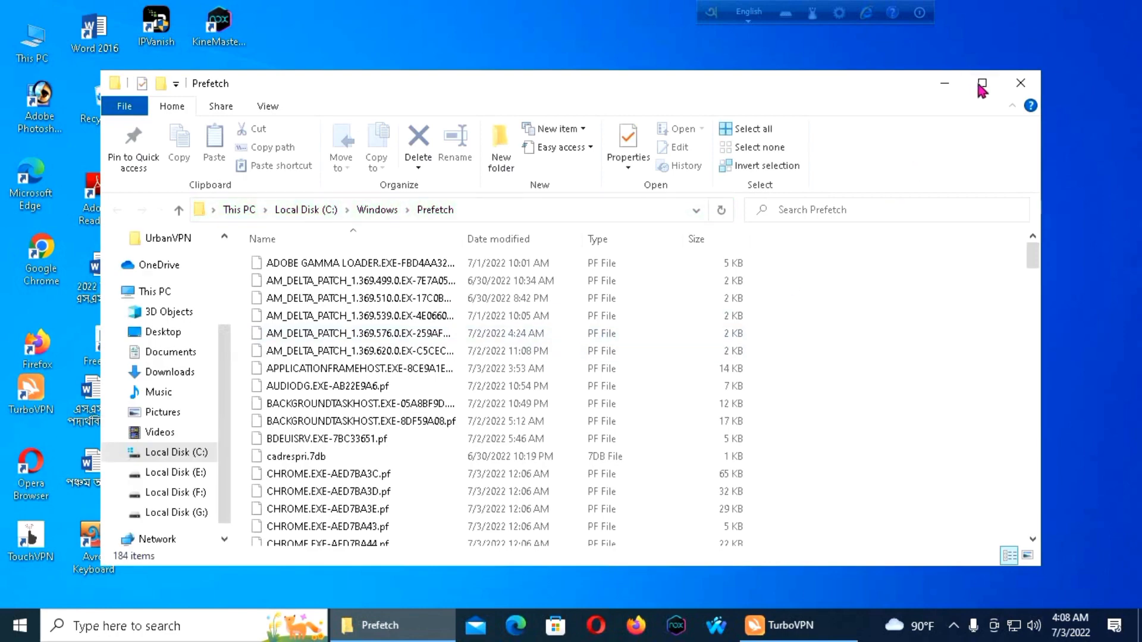
# Step: Maximize the Prefetch window, delete all of the folder's files, skipping every file in use, and close the window
pyautogui.click(982, 84)
pyautogui.scroll(-20, 566, 463)
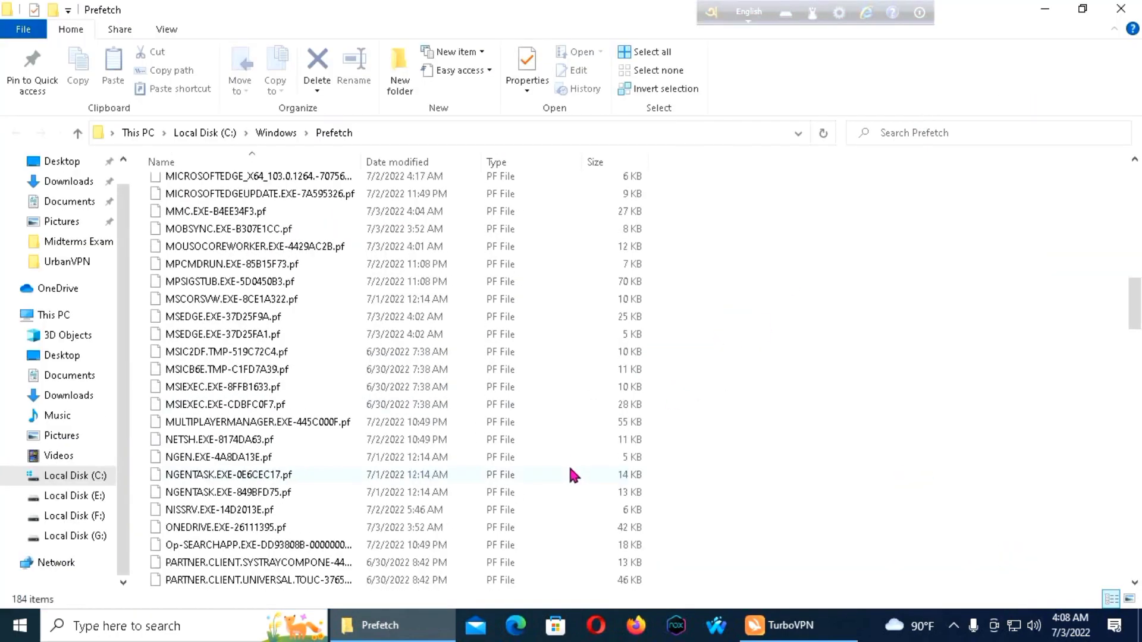
pyautogui.scroll(-18, 584, 441)
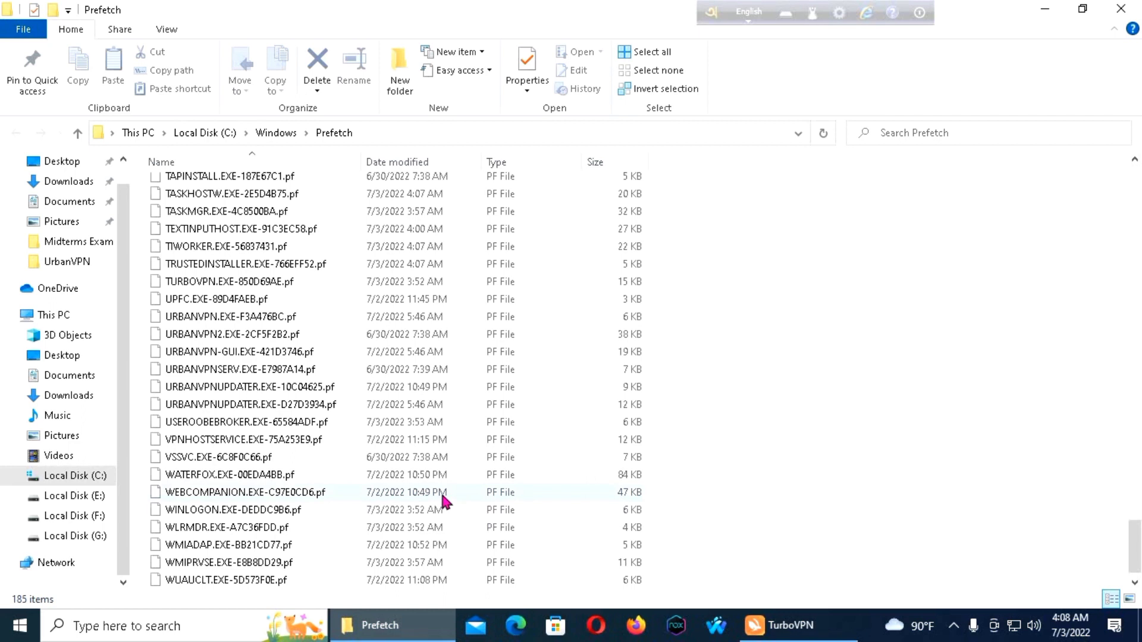
pyautogui.hotkey('ctrl', 'a')
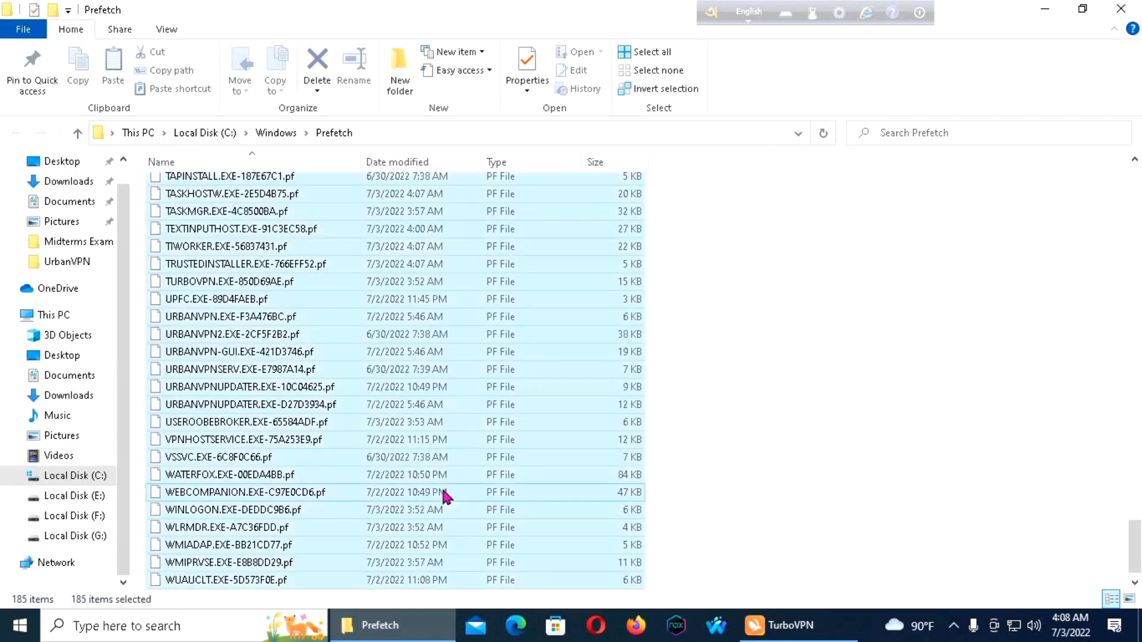
pyautogui.rightClick(405, 446)
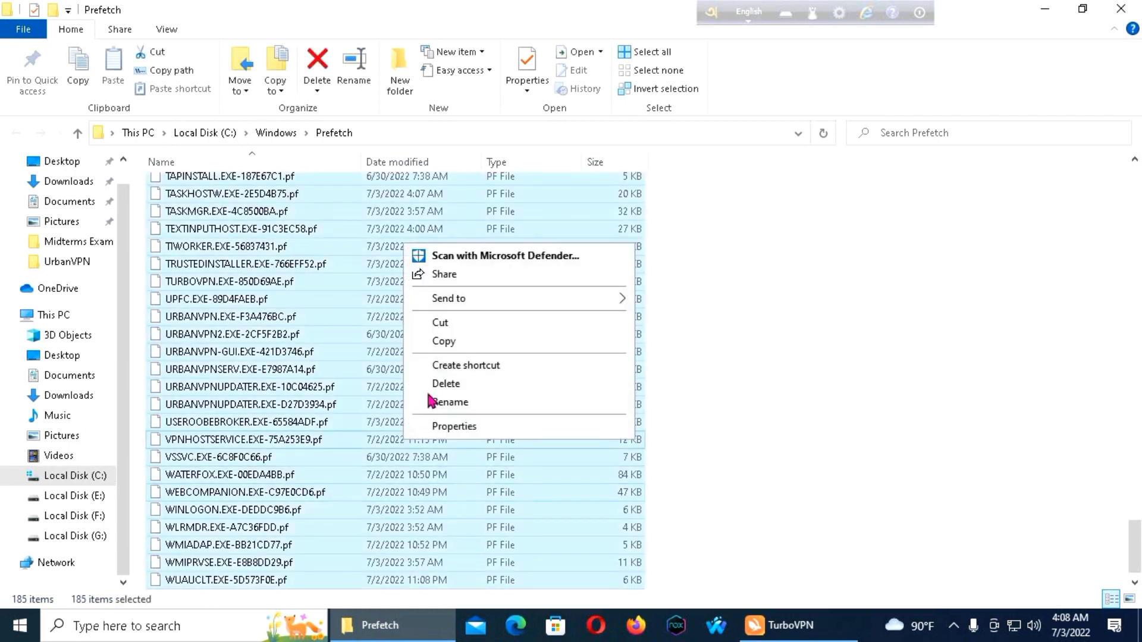
pyautogui.click(446, 384)
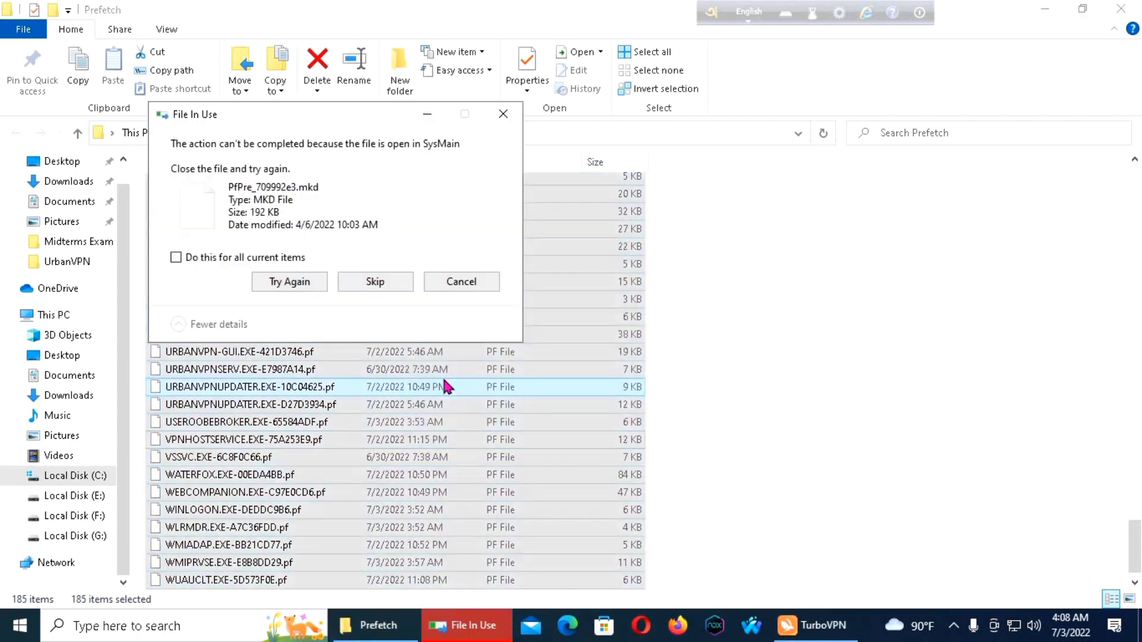
pyautogui.click(186, 258)
pyautogui.click(374, 285)
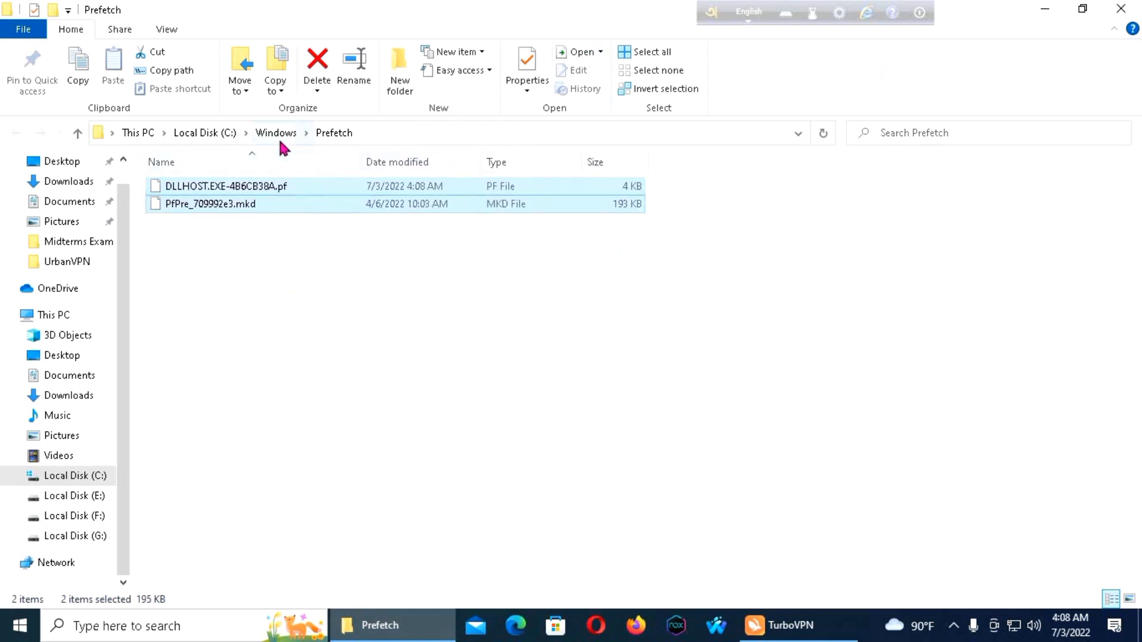
pyautogui.click(1122, 9)
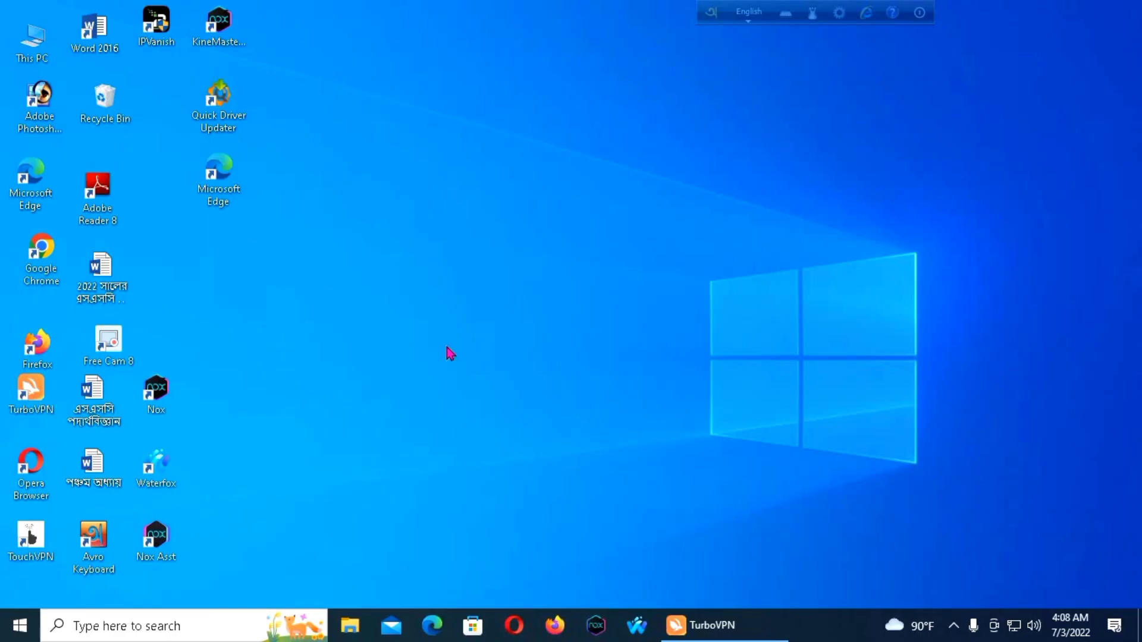
# Step: Open the Recycle Bin from the desktop, maximize its window and look through the deleted items
pyautogui.rightClick(105, 118)
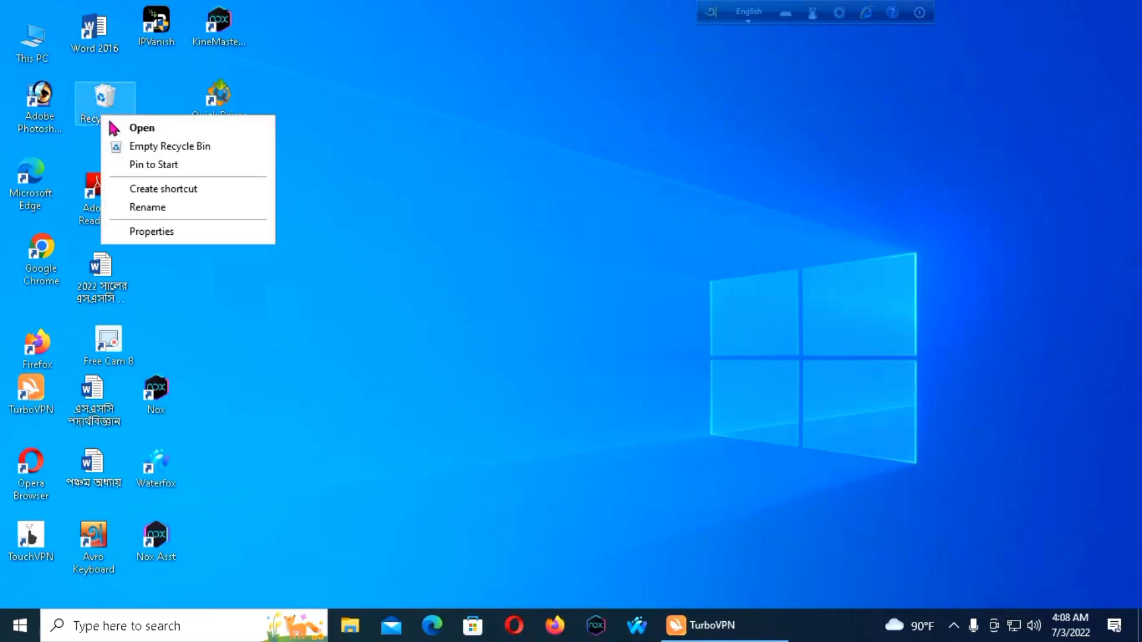
pyautogui.click(141, 128)
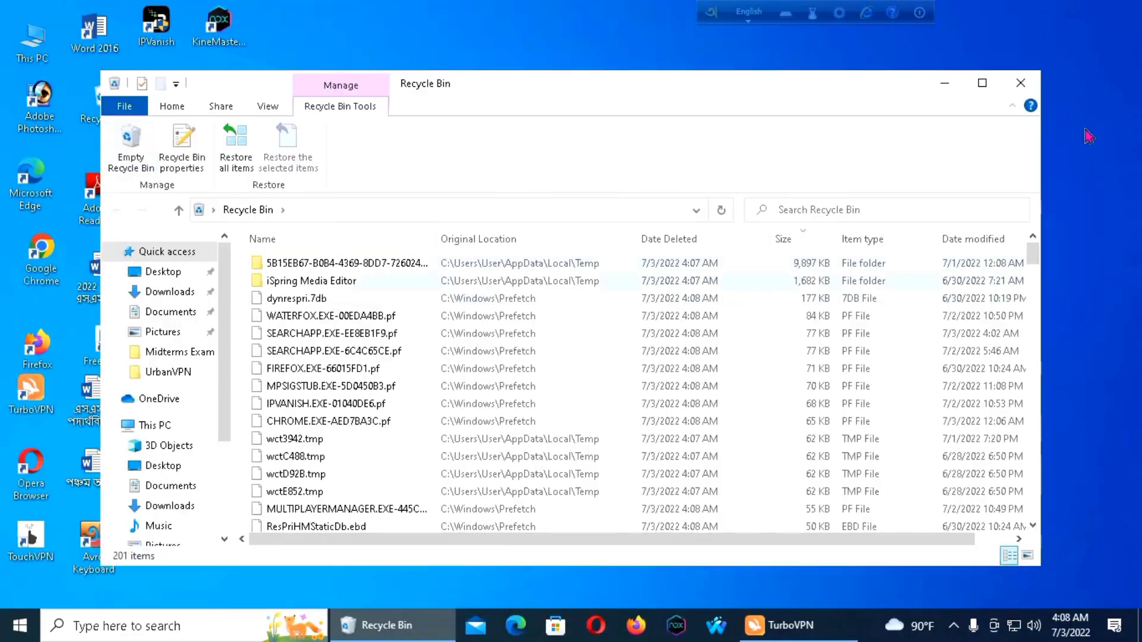
pyautogui.click(982, 83)
pyautogui.scroll(-4, 514, 384)
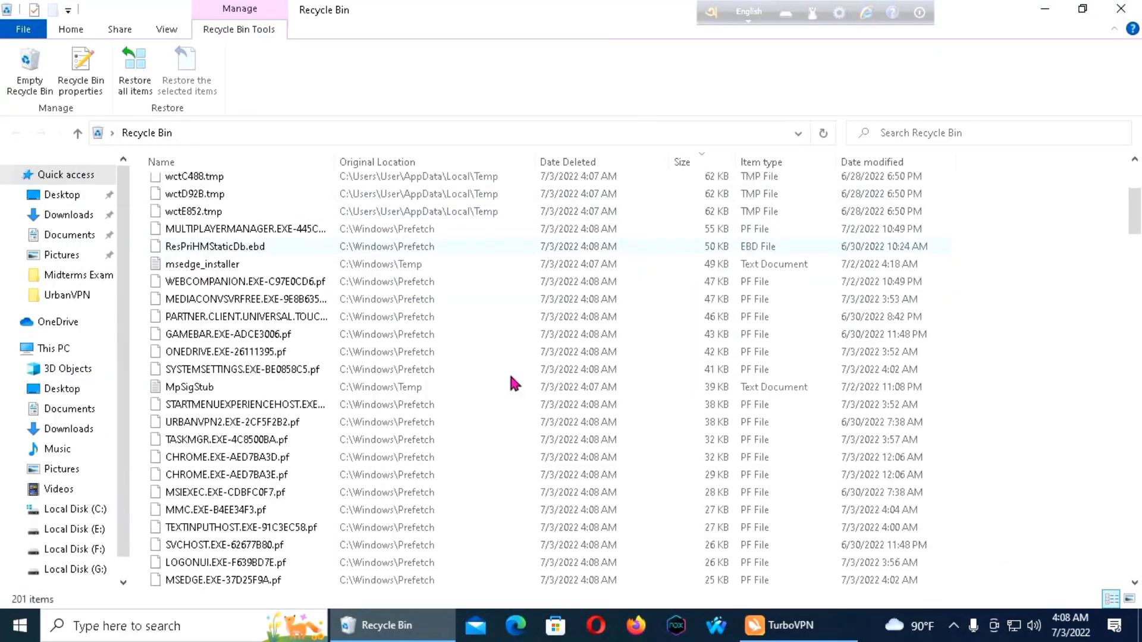
pyautogui.scroll(-20, 515, 383)
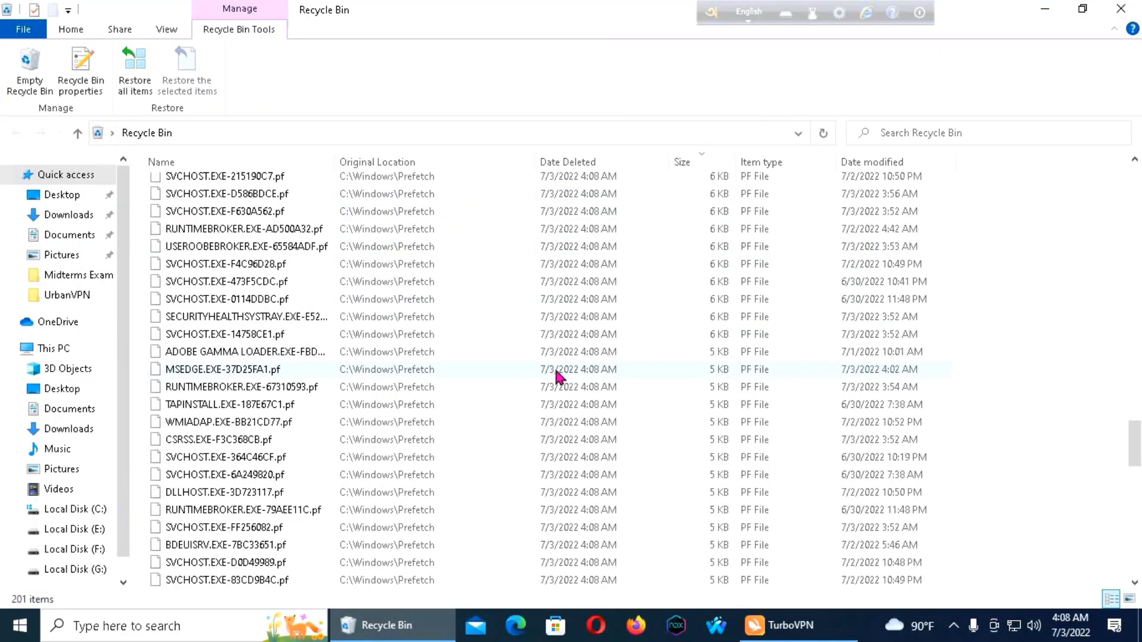
pyautogui.scroll(-17, 560, 376)
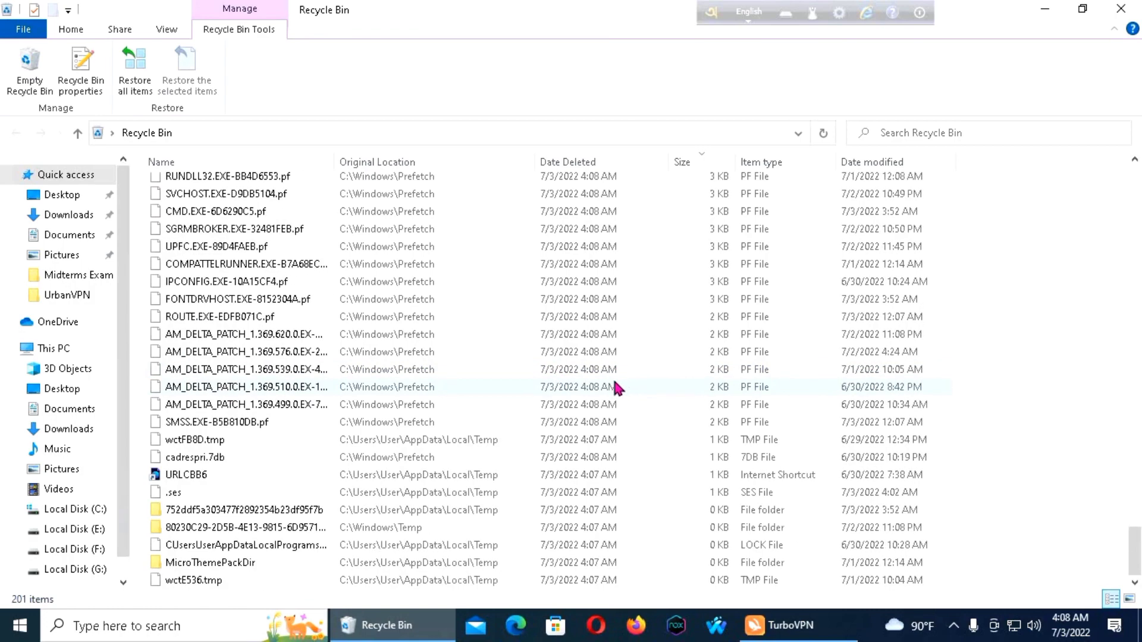
pyautogui.scroll(20, 600, 371)
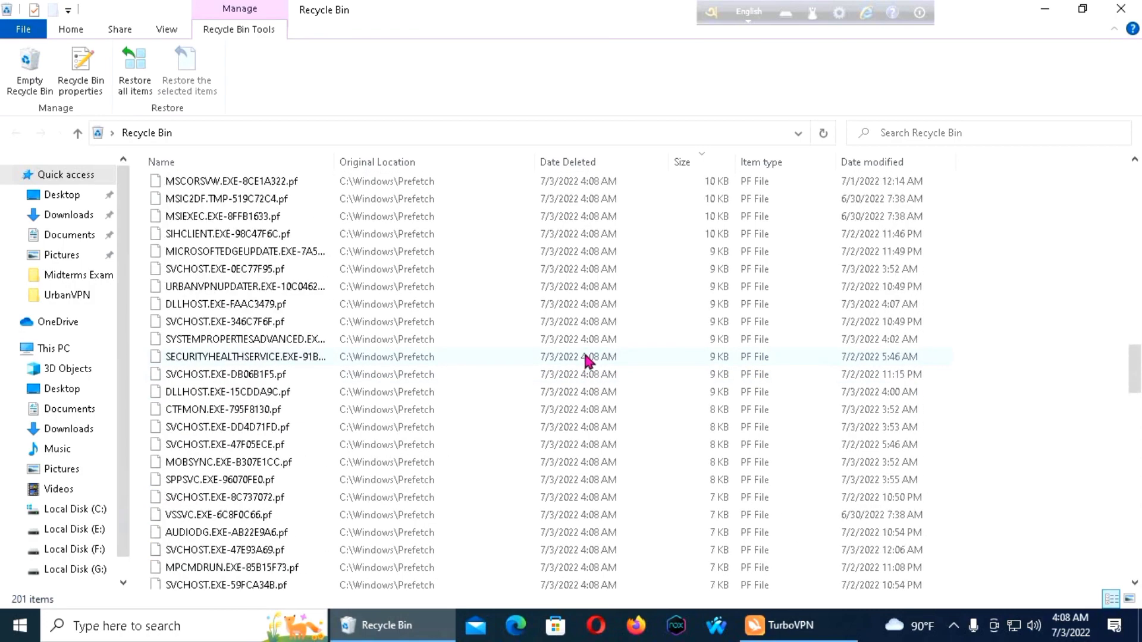
pyautogui.scroll(20, 588, 361)
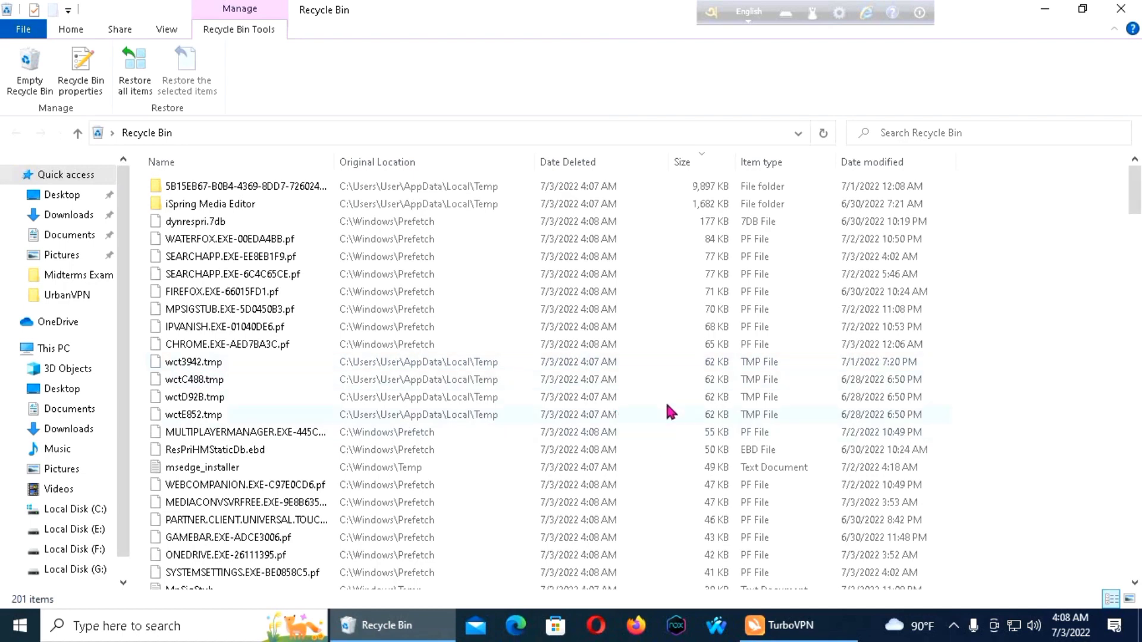
# Step: Permanently delete all items in the Recycle Bin, granting administrator permission for the protected files, and close the window
pyautogui.hotkey('ctrl', 'a')
pyautogui.rightClick(642, 394)
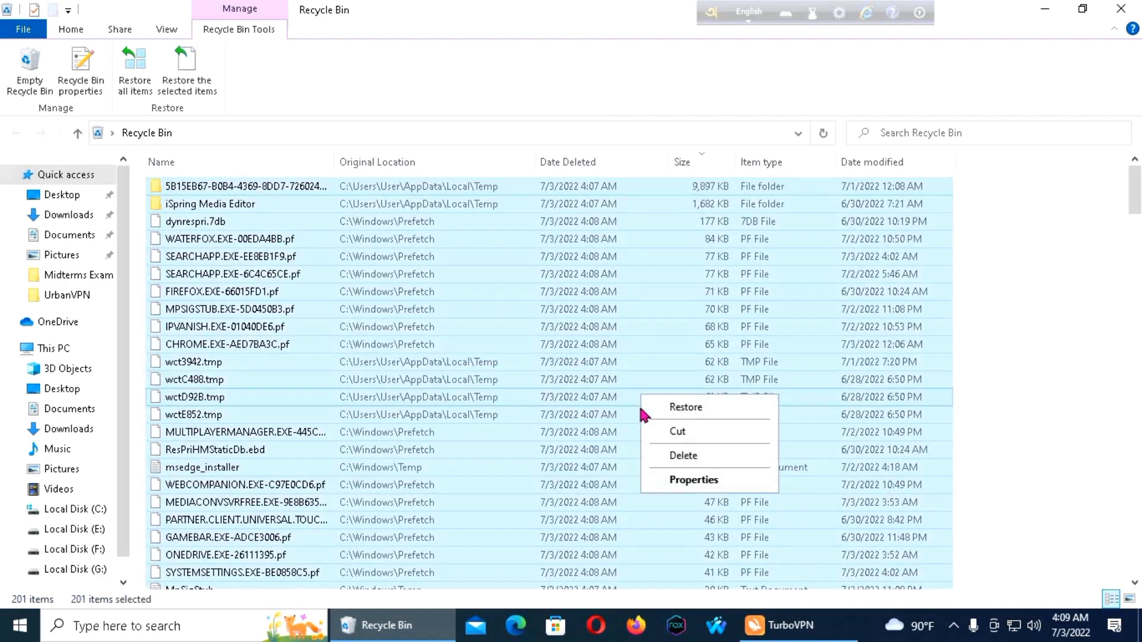
pyautogui.click(682, 457)
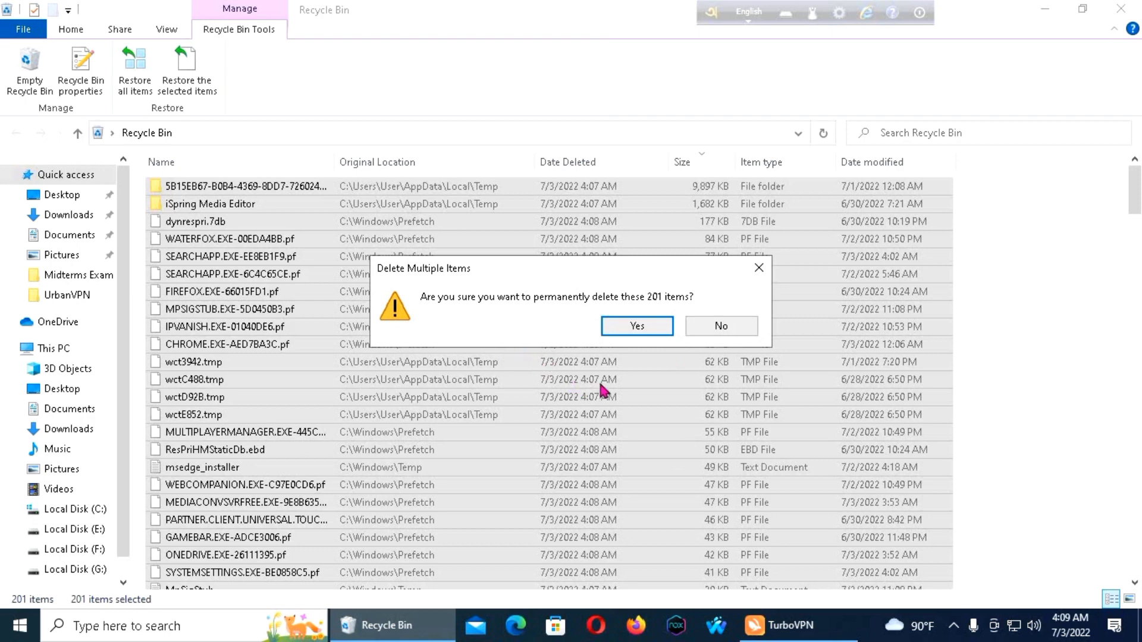
pyautogui.click(638, 322)
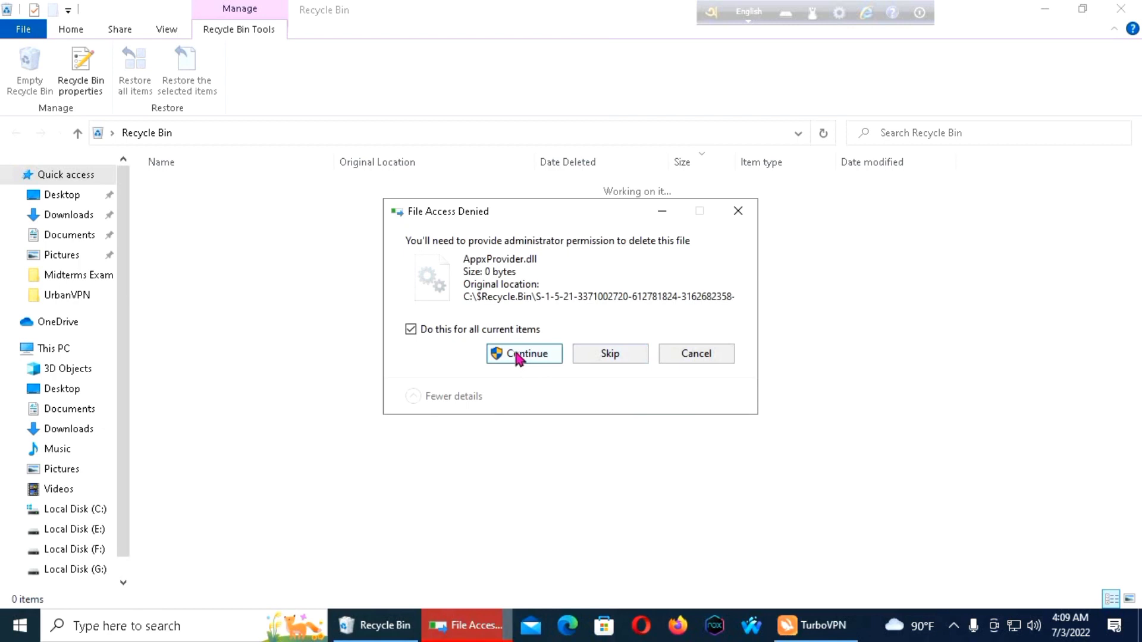
pyautogui.click(517, 355)
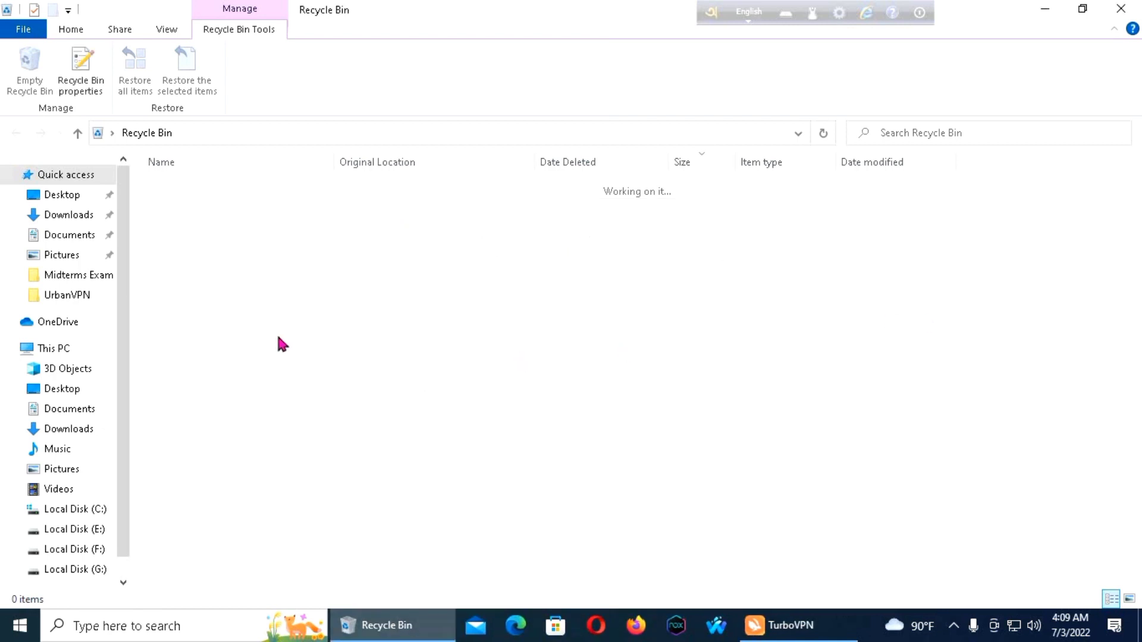
pyautogui.click(1121, 8)
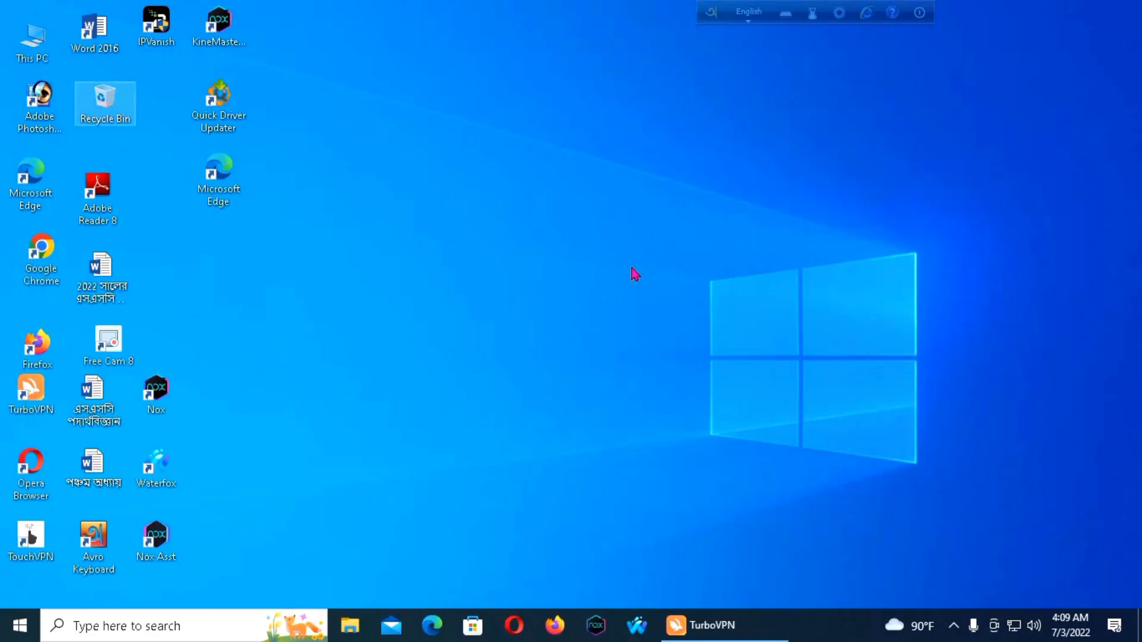
# Step: Refresh the desktop several times
pyautogui.rightClick(601, 210)
pyautogui.click(658, 265)
pyautogui.rightClick(617, 251)
pyautogui.click(658, 304)
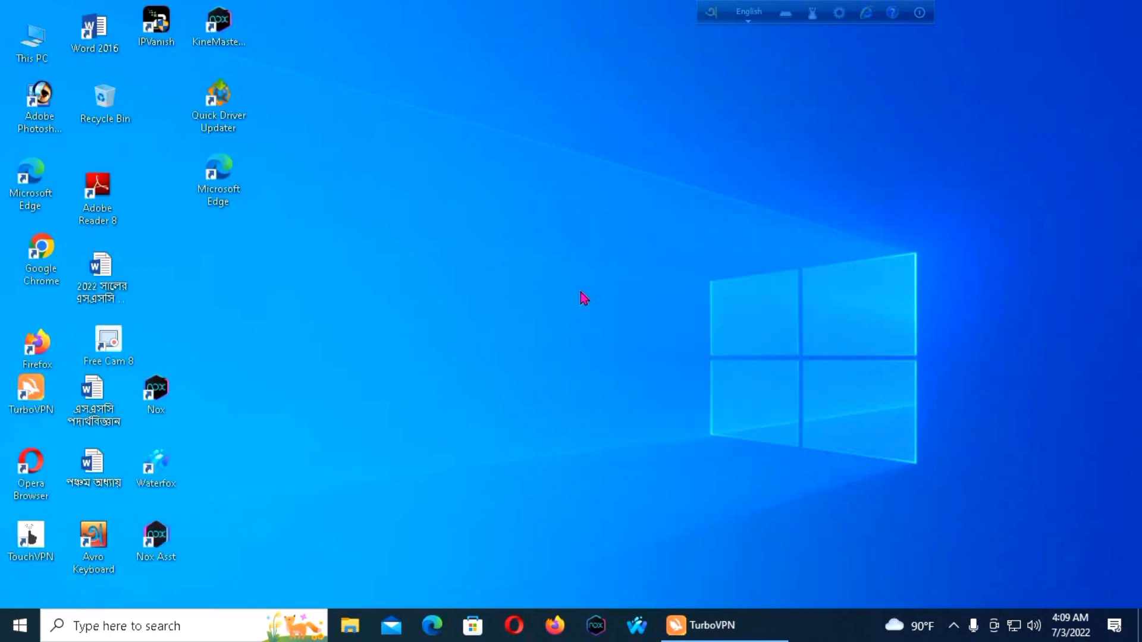
pyautogui.rightClick(581, 292)
pyautogui.click(630, 343)
# Step: Move the Quick Driver Updater shortcut and the Microsoft Edge shortcut below it closer to the other desktop icons
pyautogui.moveTo(205, 104); pyautogui.dragTo(149, 83)
pyautogui.moveTo(210, 181); pyautogui.dragTo(170, 182)
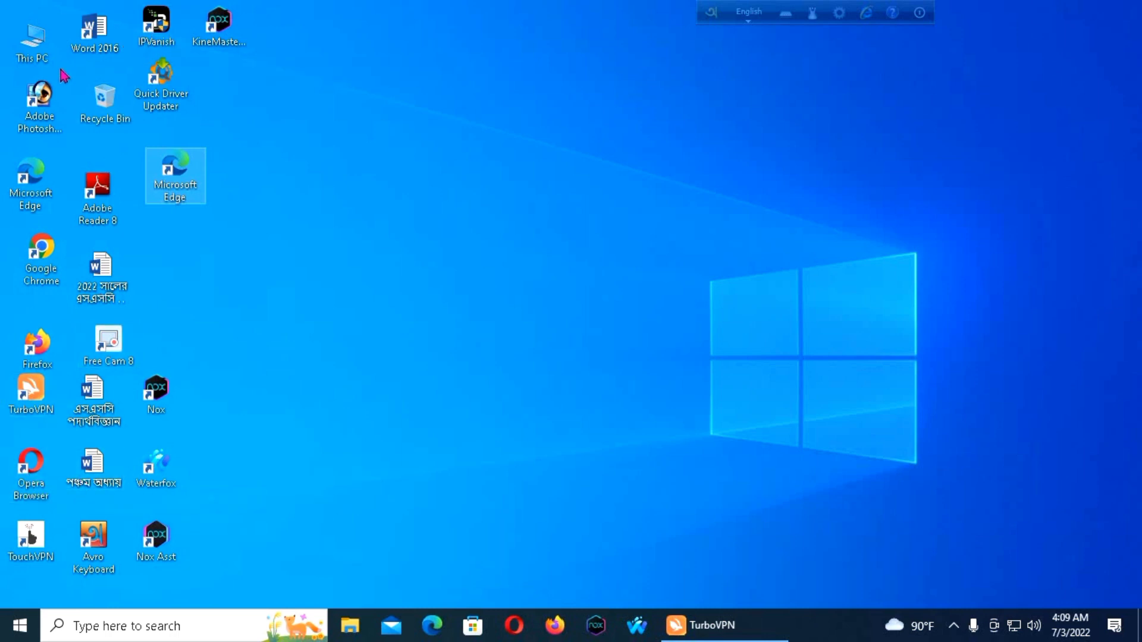
pyautogui.rightClick(105, 46)
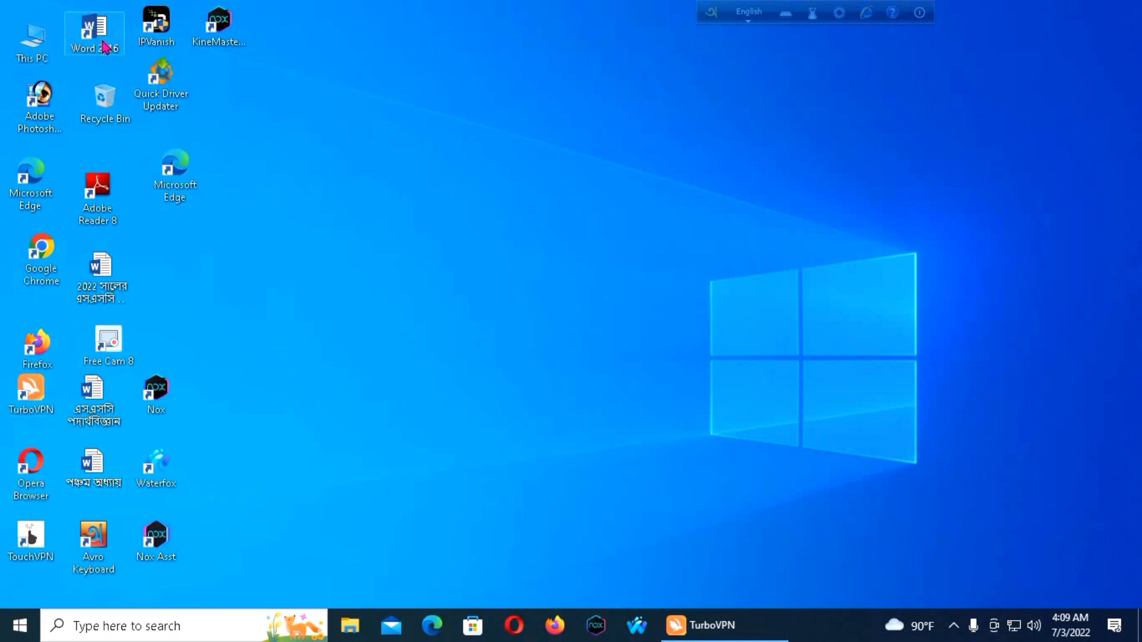
pyautogui.click(378, 317)
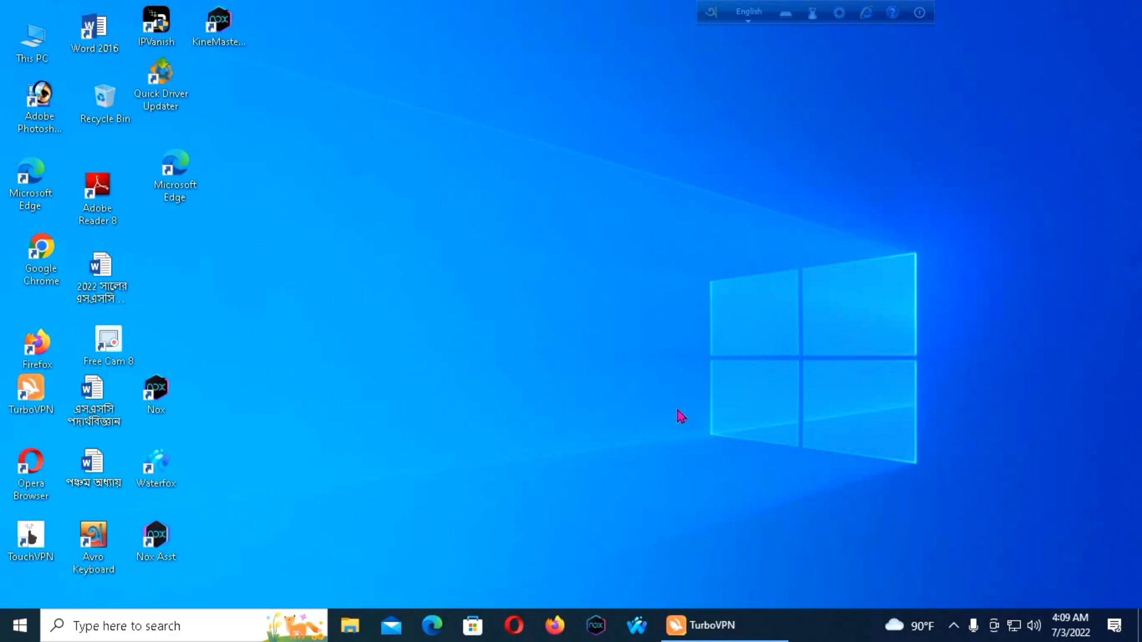